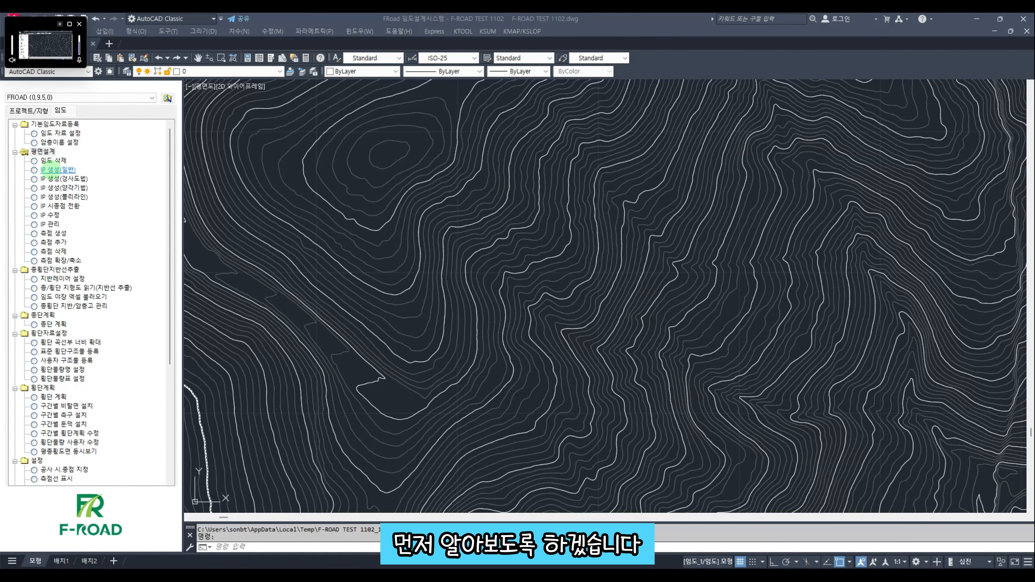
Start general IP creation (IP 생성(일반)) and place the first IP at the valley contour, at about X 237638, Y 470252.
double_click(57, 170)
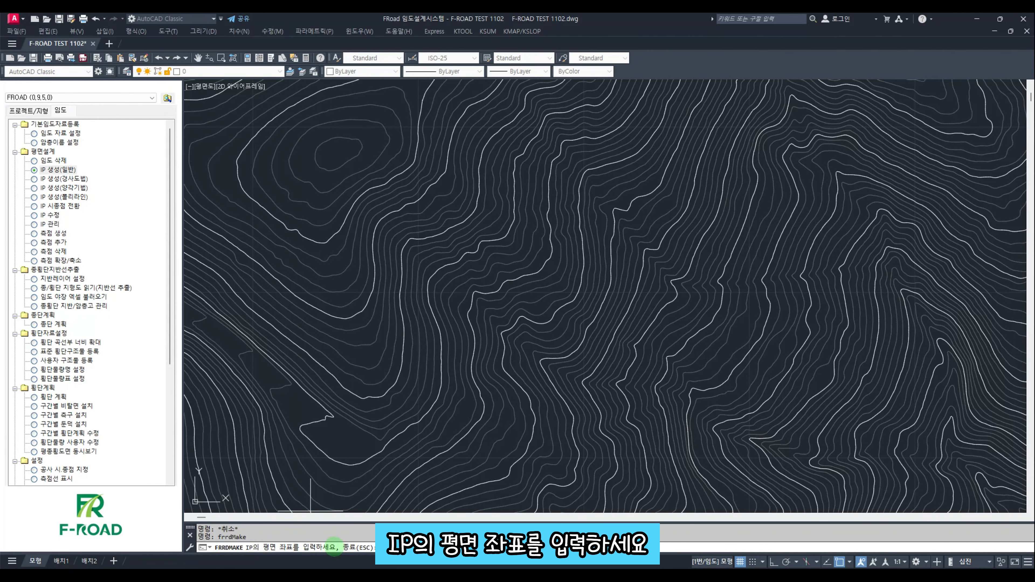
scroll(374, 338, down, 2)
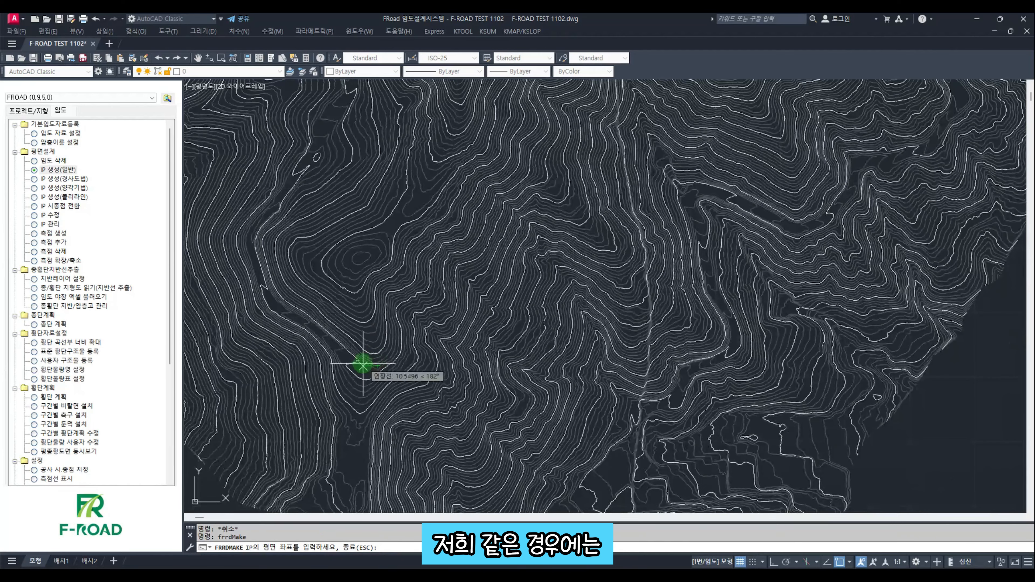
scroll(360, 367, down, 3)
scroll(295, 180, up, 2)
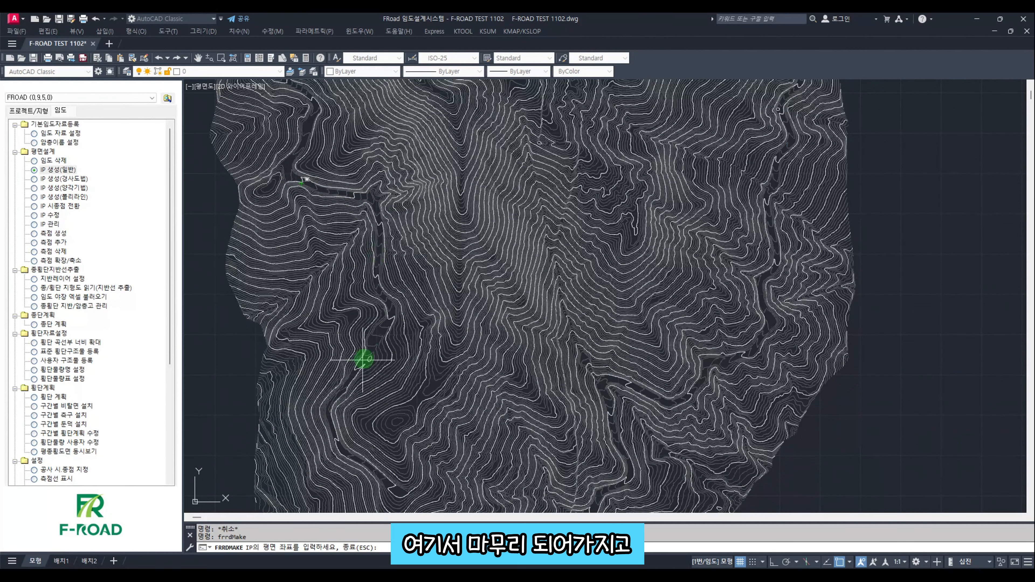
middle_drag(407, 501, 377, 439)
scroll(377, 428, up, 3)
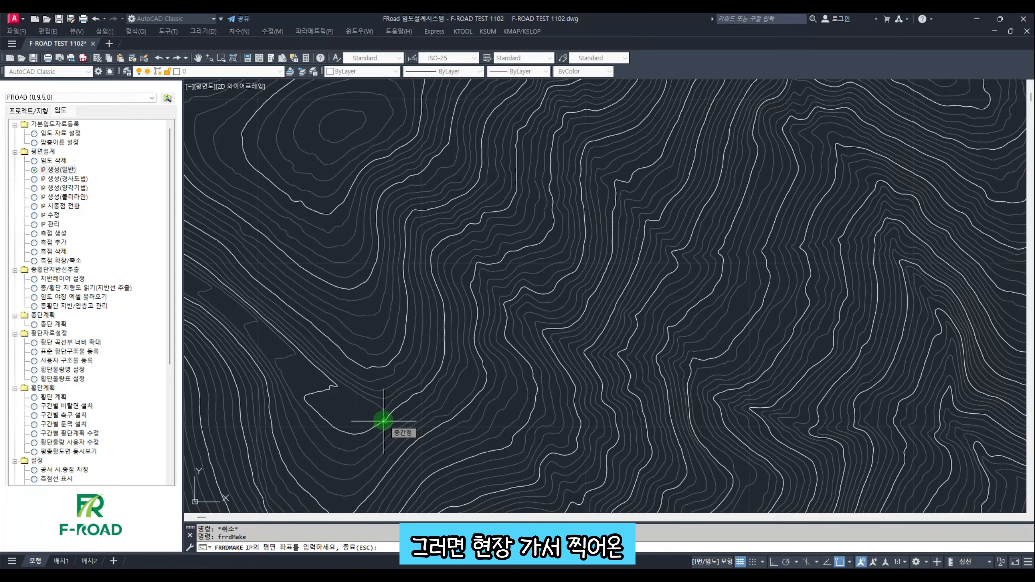
scroll(382, 422, up, 2)
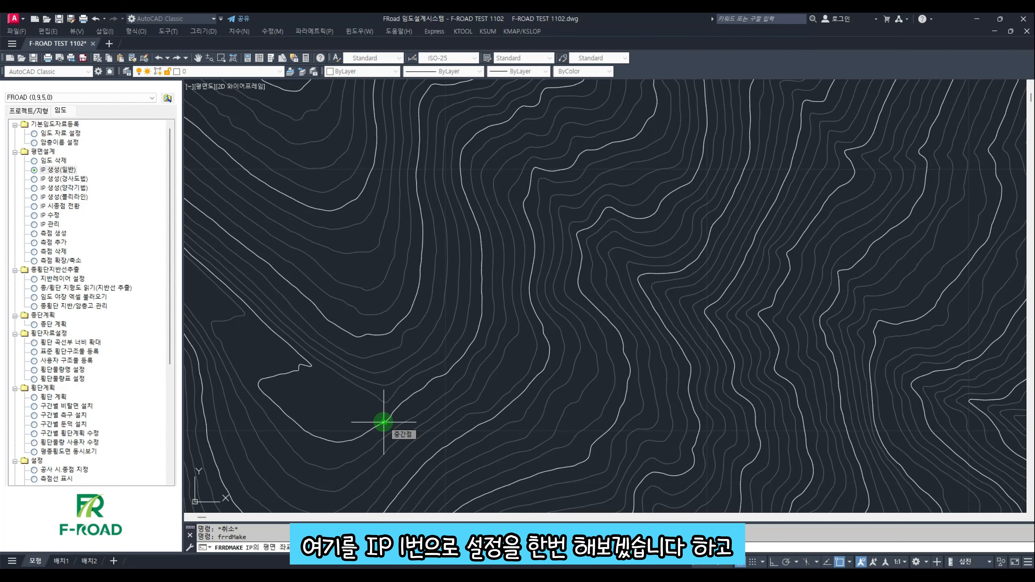
click(384, 422)
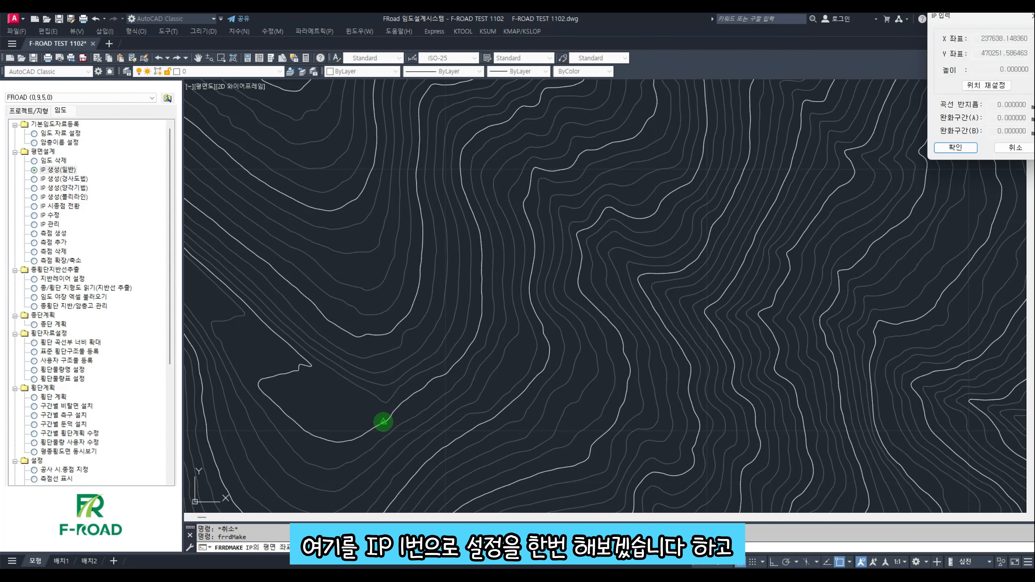
click(956, 148)
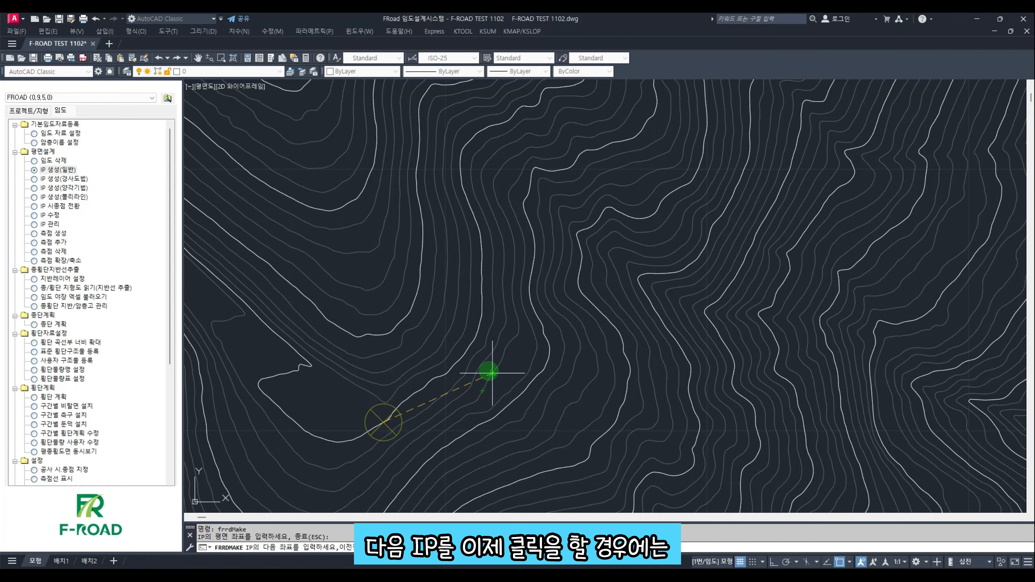
Add the second IP at about X 237658, Y 470266 and the third at about X 237661, Y 470300, with curve radius 0.
click(486, 346)
click(463, 333)
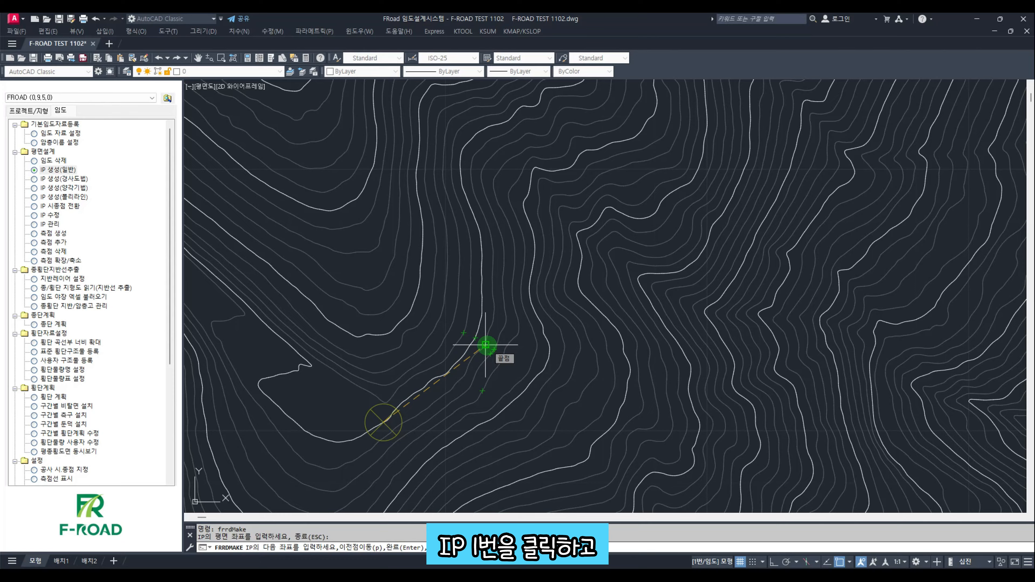
click(486, 345)
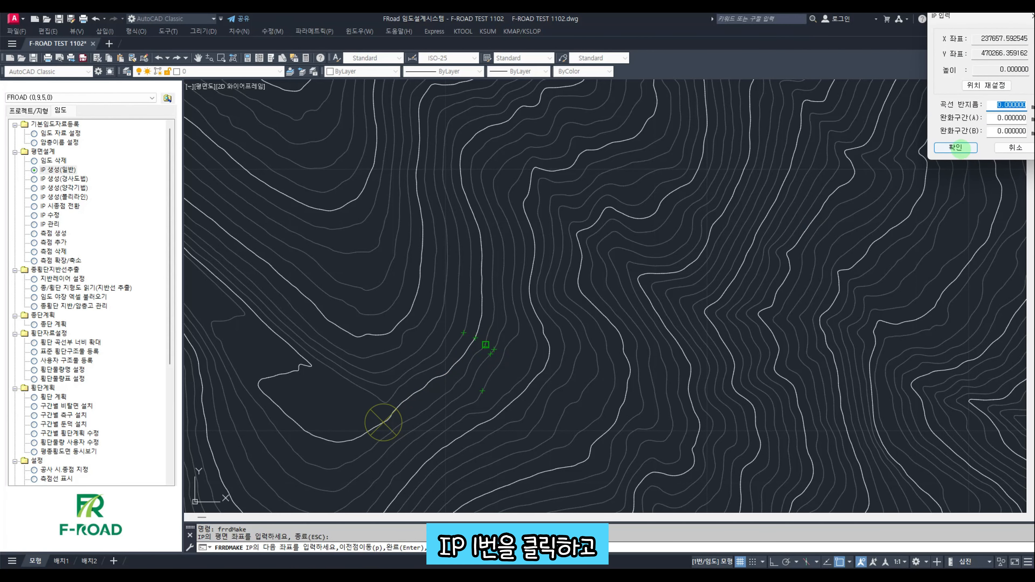
scroll(671, 253, up, 2)
middle_drag(668, 254, 653, 318)
scroll(565, 260, down, 2)
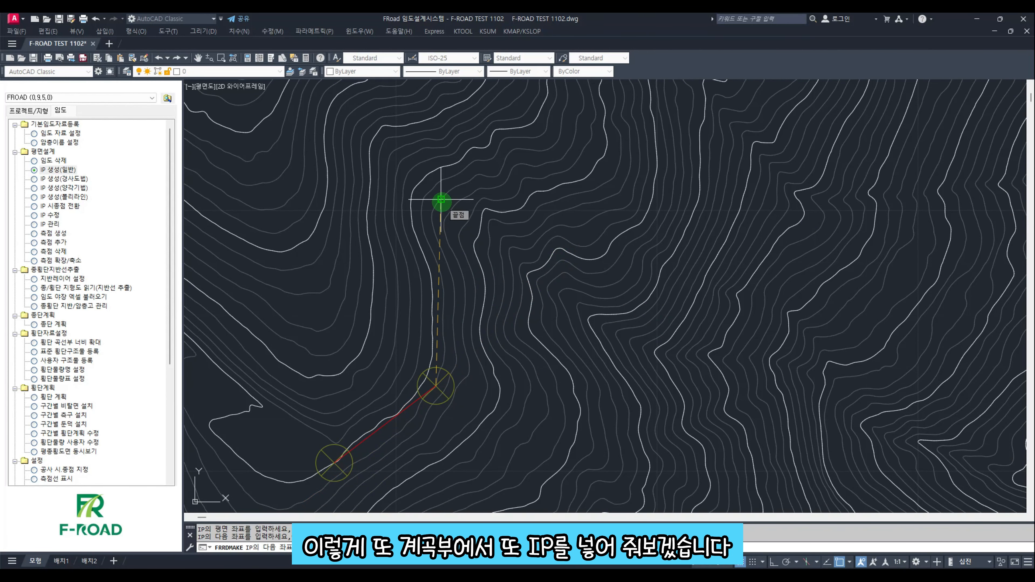
click(451, 210)
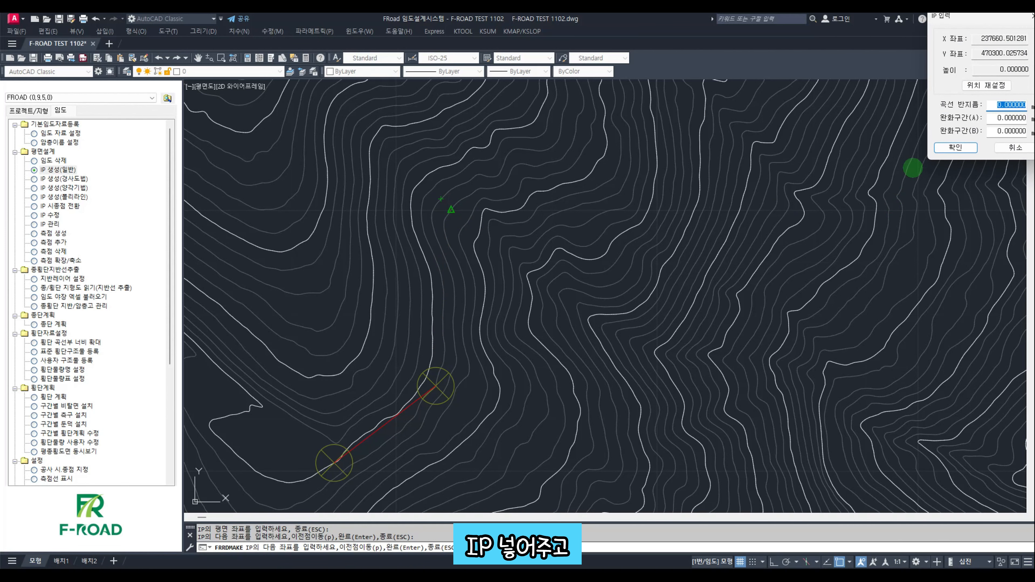
click(955, 149)
Add the fourth IP at about X 237686, Y 470312 and the fifth at about X 237695, Y 470344, with curve radius 0.
middle_drag(672, 206, 655, 260)
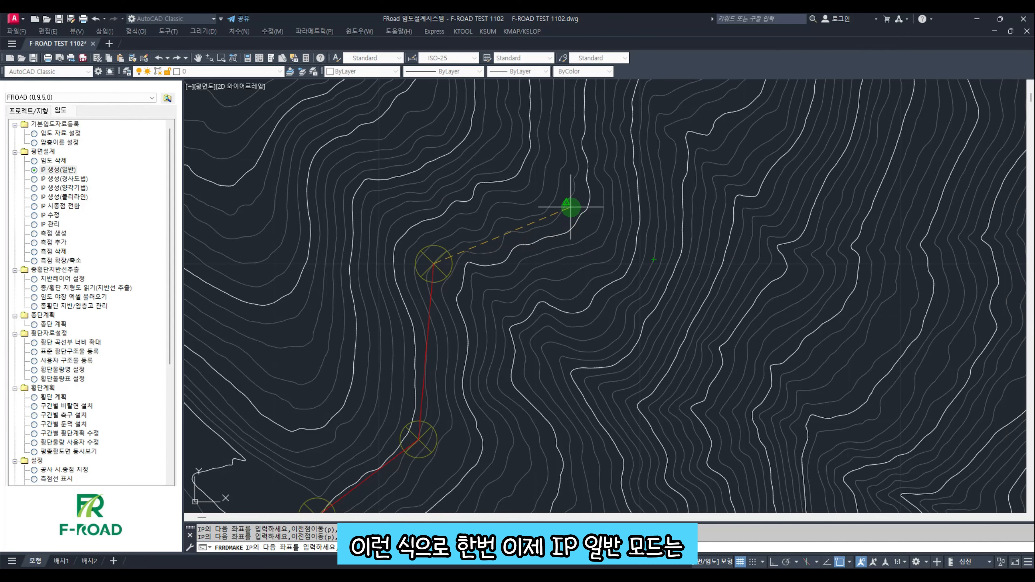
click(570, 206)
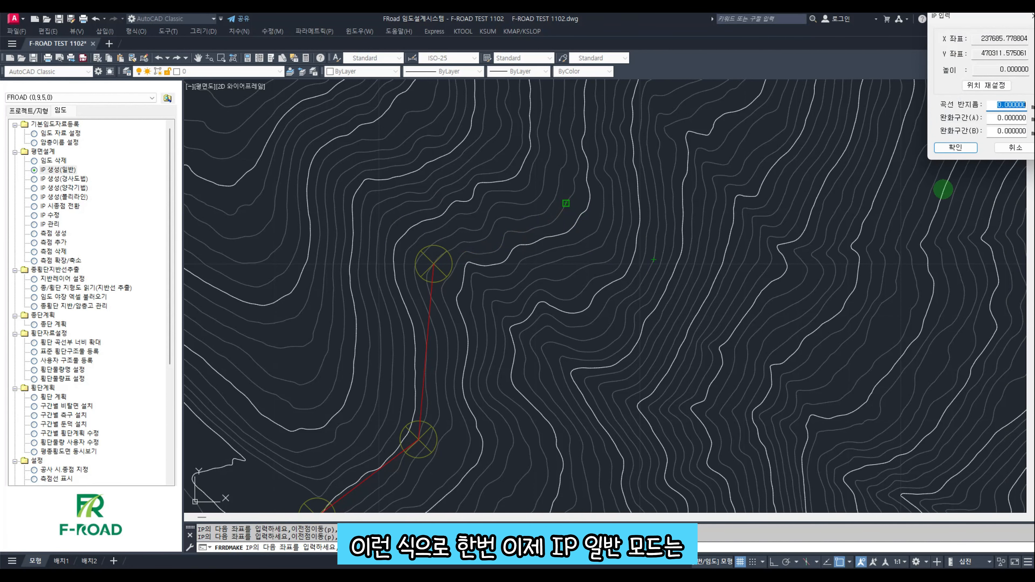
click(960, 148)
scroll(628, 269, down, 5)
scroll(604, 228, up, 3)
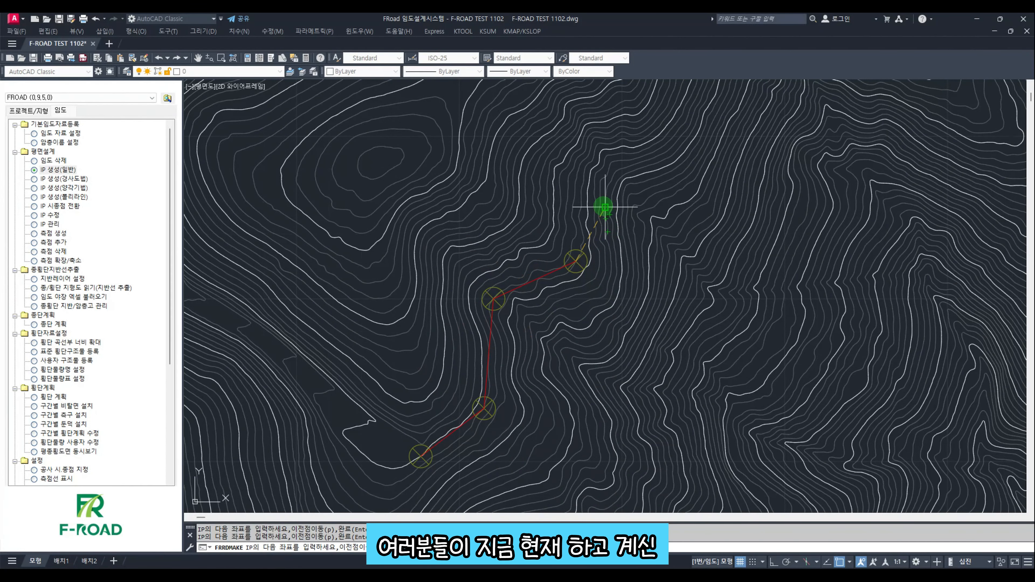
scroll(605, 207, up, 2)
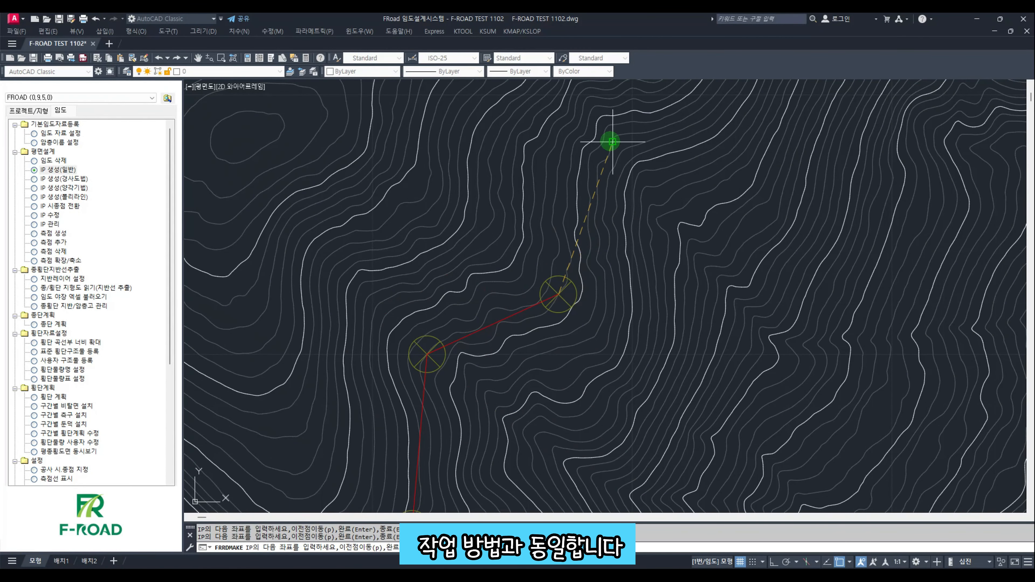
click(607, 127)
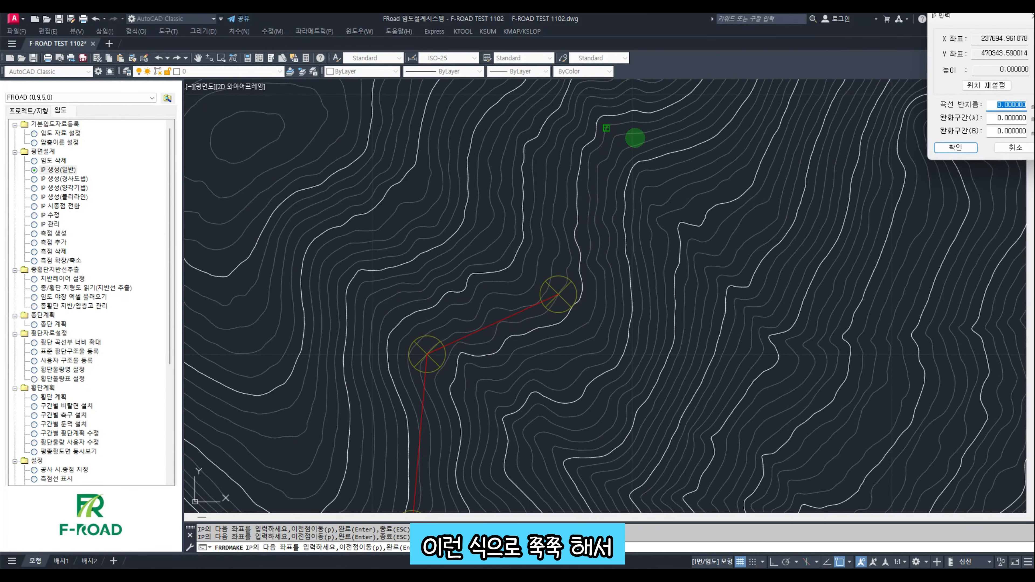
click(956, 147)
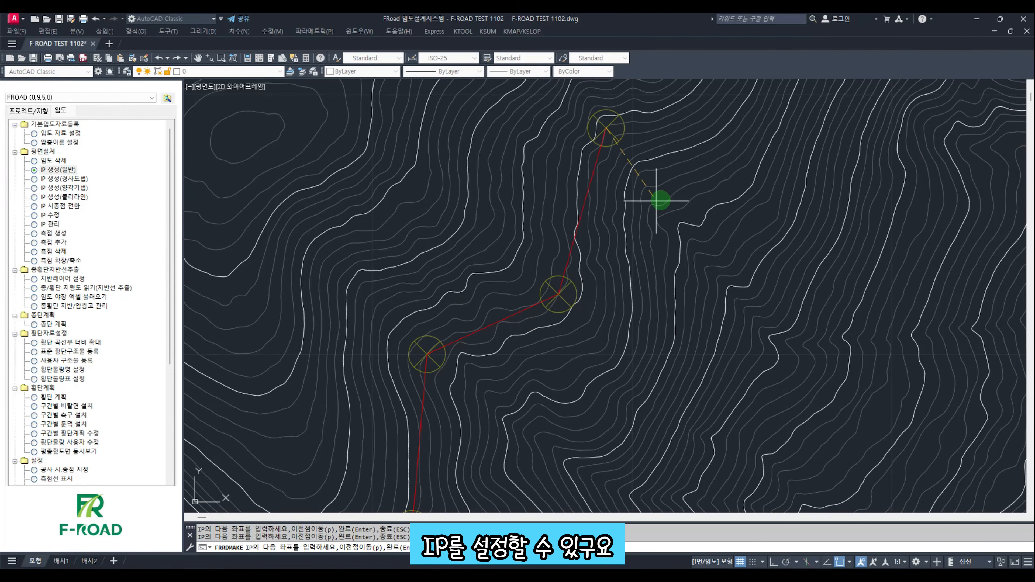
Finish the alignment with its end distance rounded to an integer, and save it as road 임도_1, type 산불진화임도, 20 m station interval, start distance 0.
scroll(634, 176, down, 4)
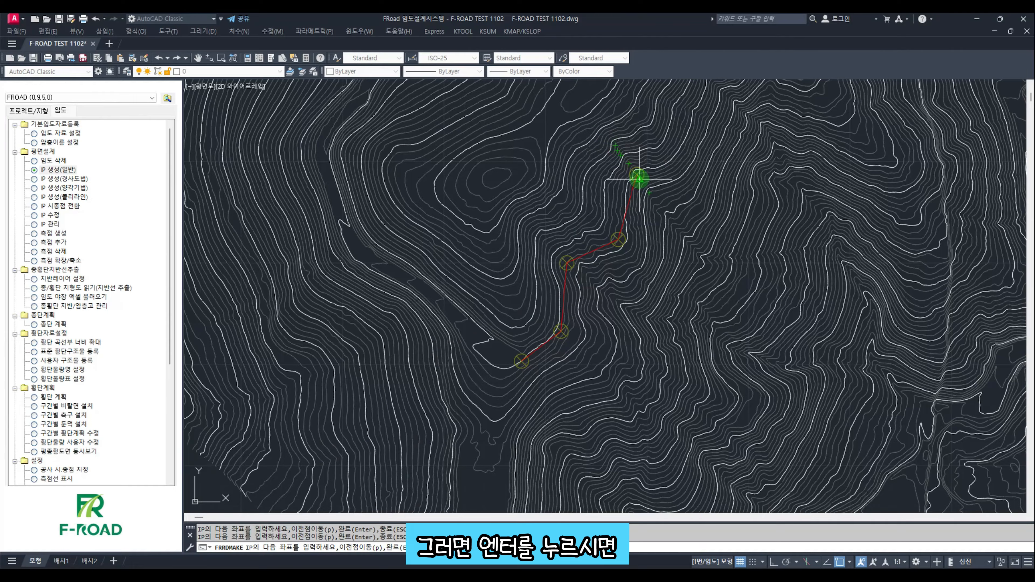
key(Return)
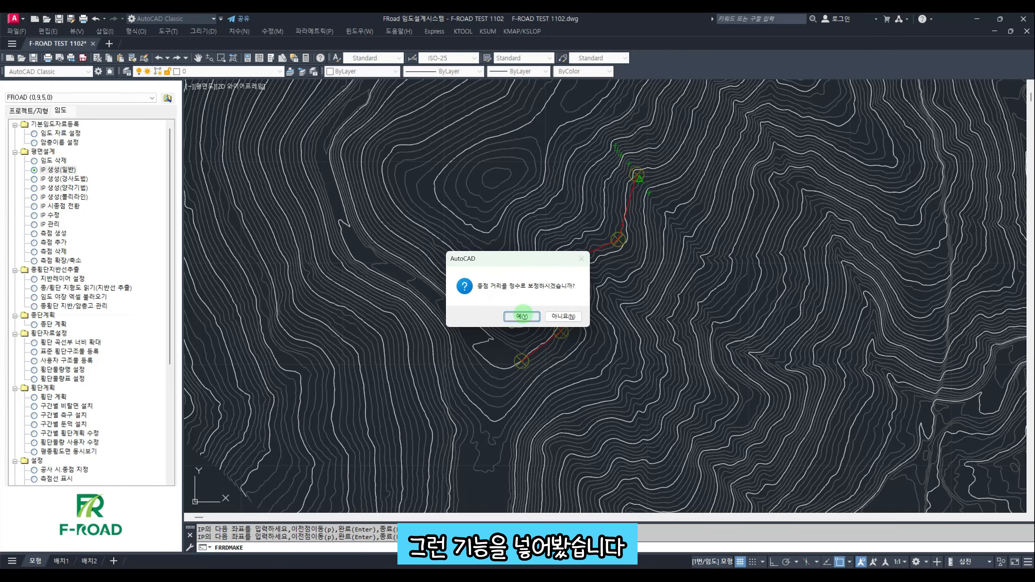
click(522, 316)
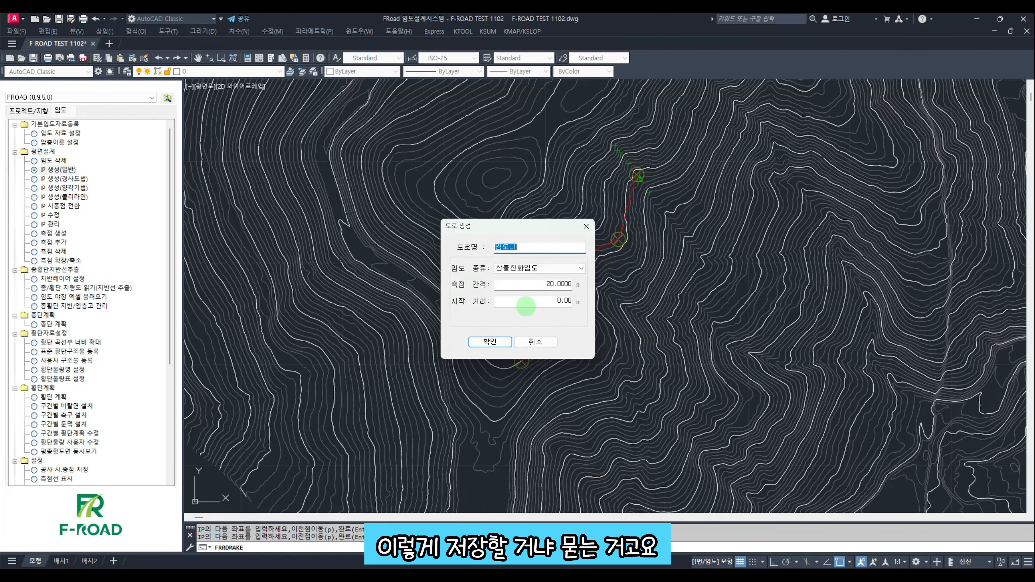
click(490, 341)
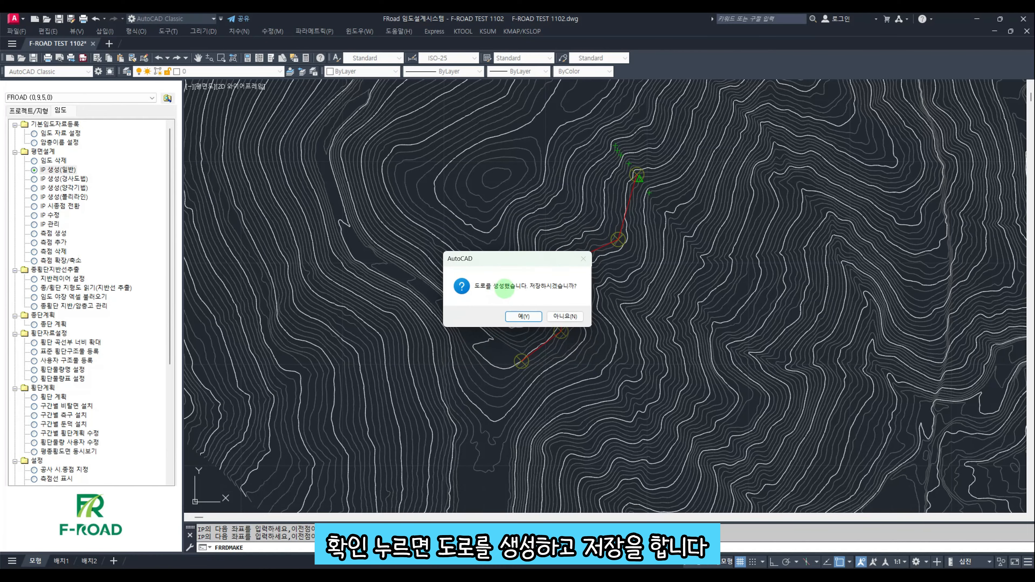
click(524, 316)
middle_drag(595, 307, 513, 356)
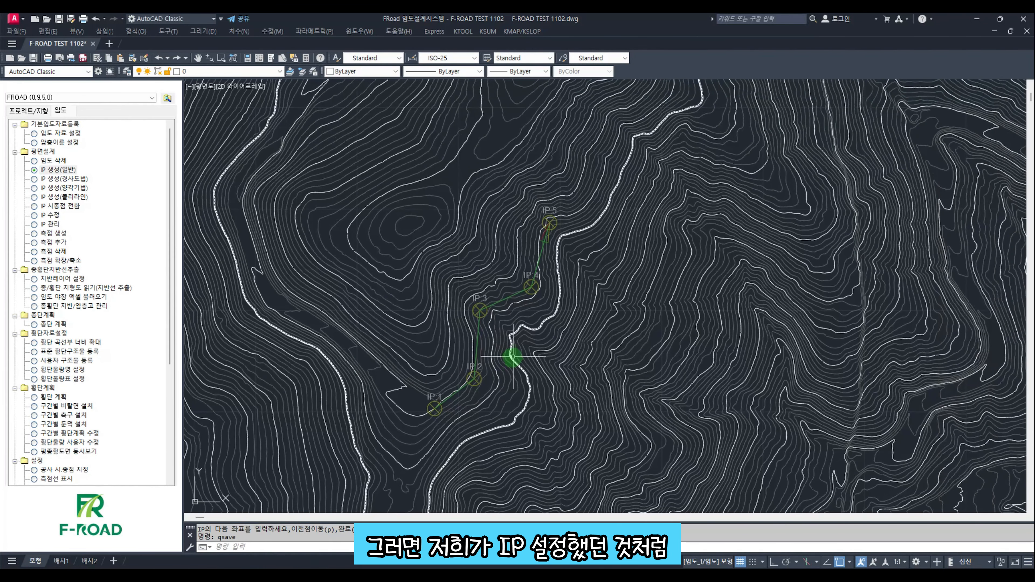
scroll(513, 357, up, 2)
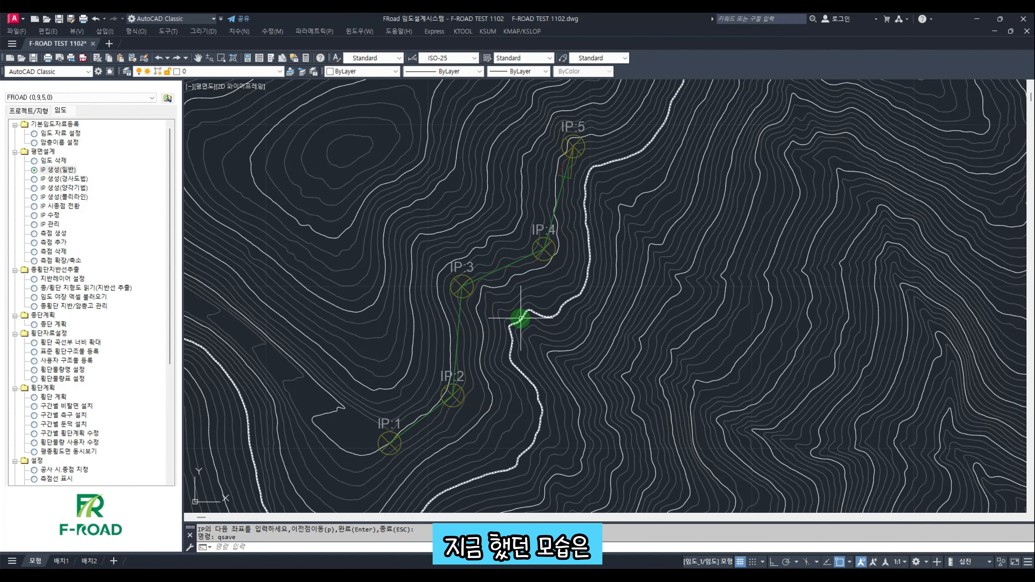
middle_drag(521, 318, 486, 328)
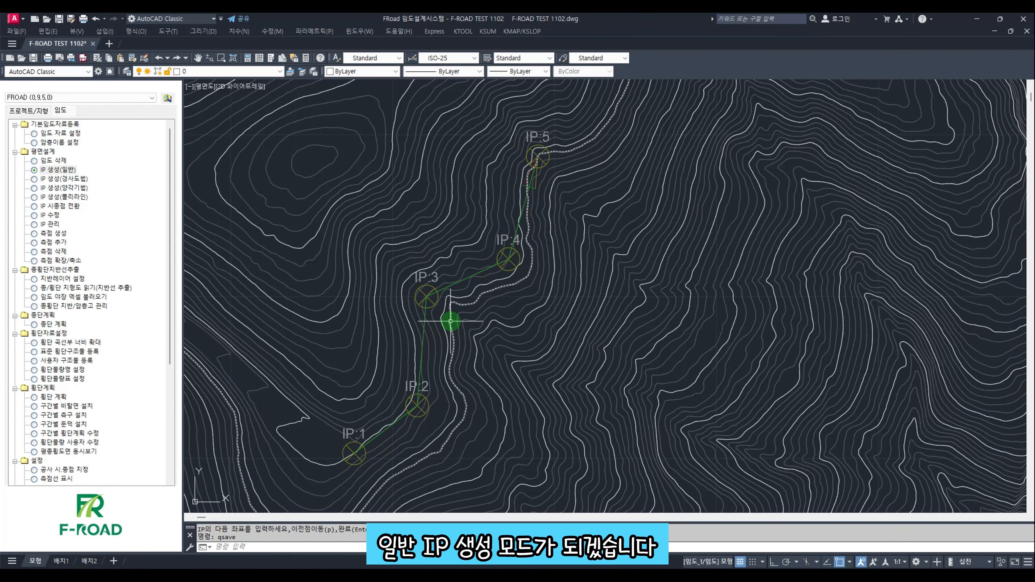
Start slope-method IP creation (IP 생성(경사도법)) with text size 2 and place the first IP at about X 237637, Y 470251.
double_click(80, 176)
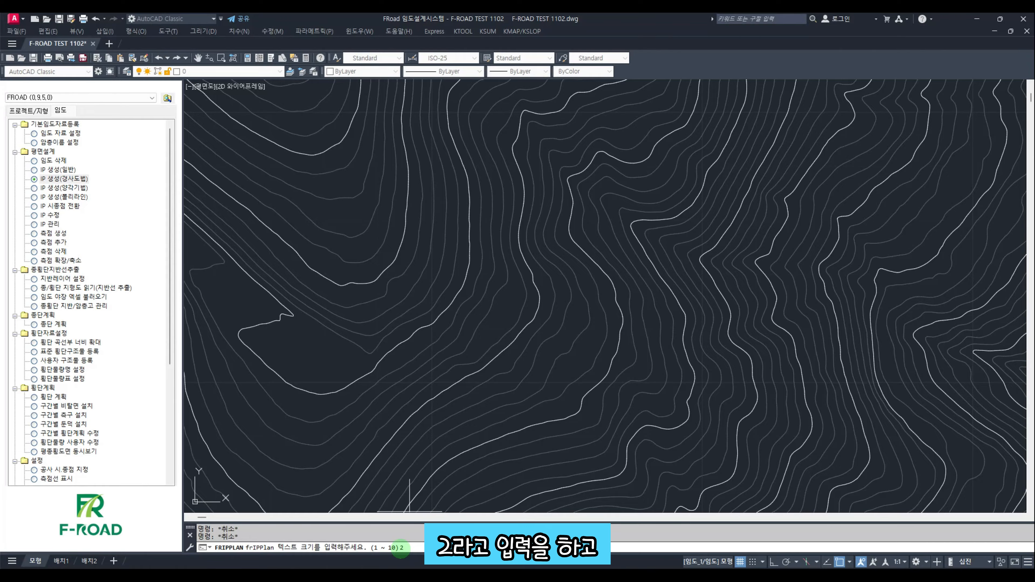
key(Return)
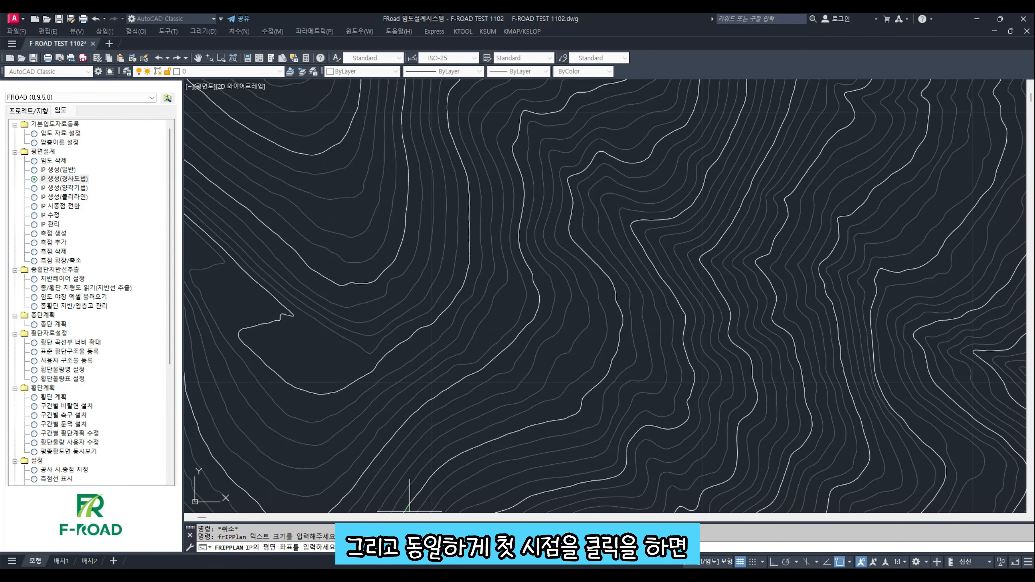
click(362, 376)
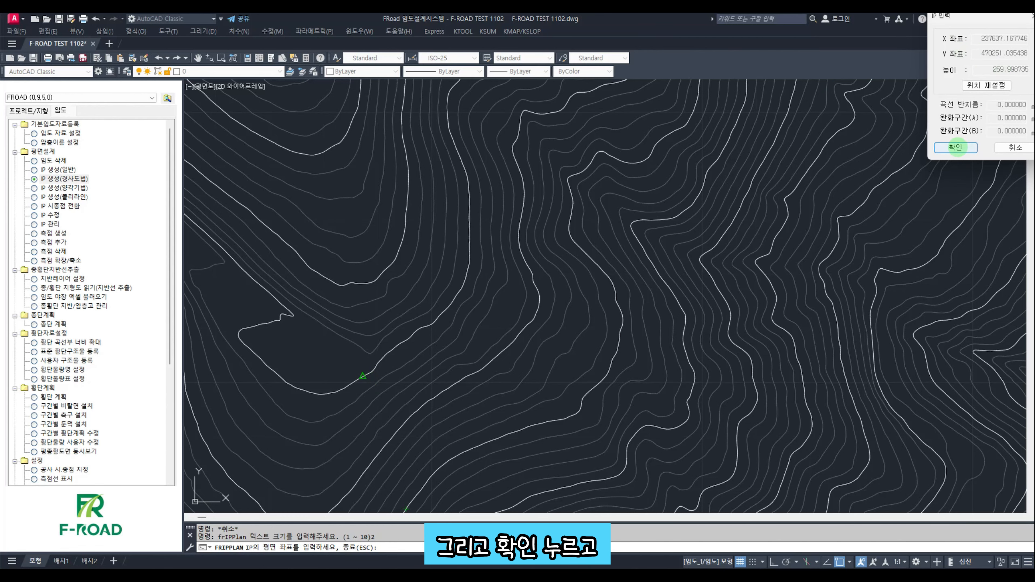
click(956, 148)
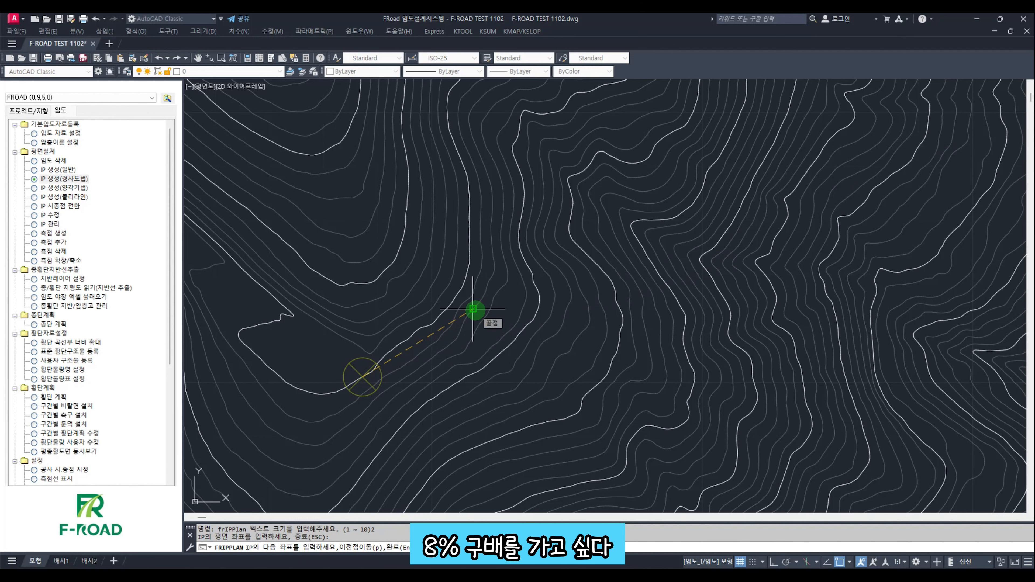
Add the second slope-method IP up the valley at about X 237657, Y 470263, with curve radius 0.
click(473, 308)
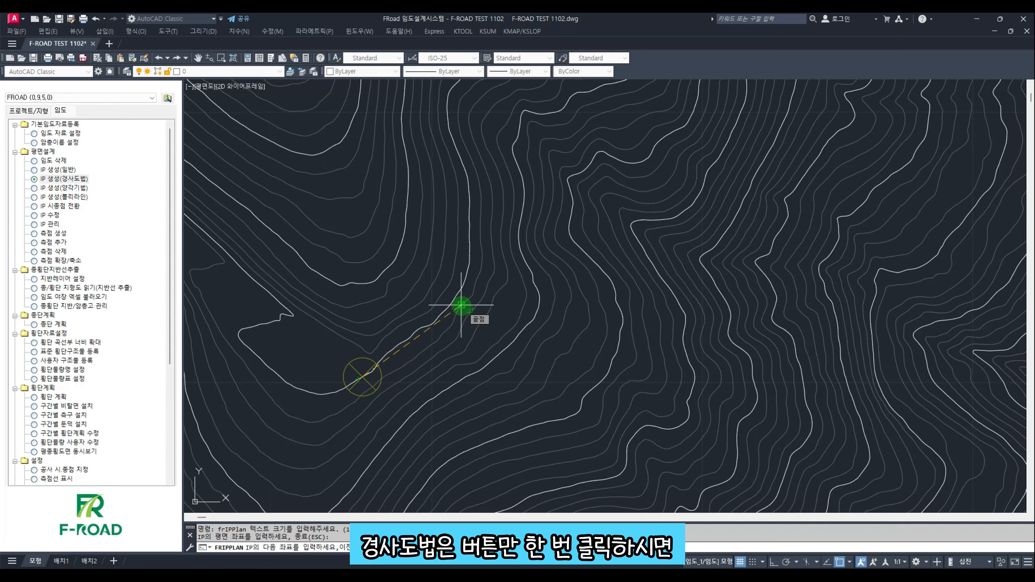
click(462, 305)
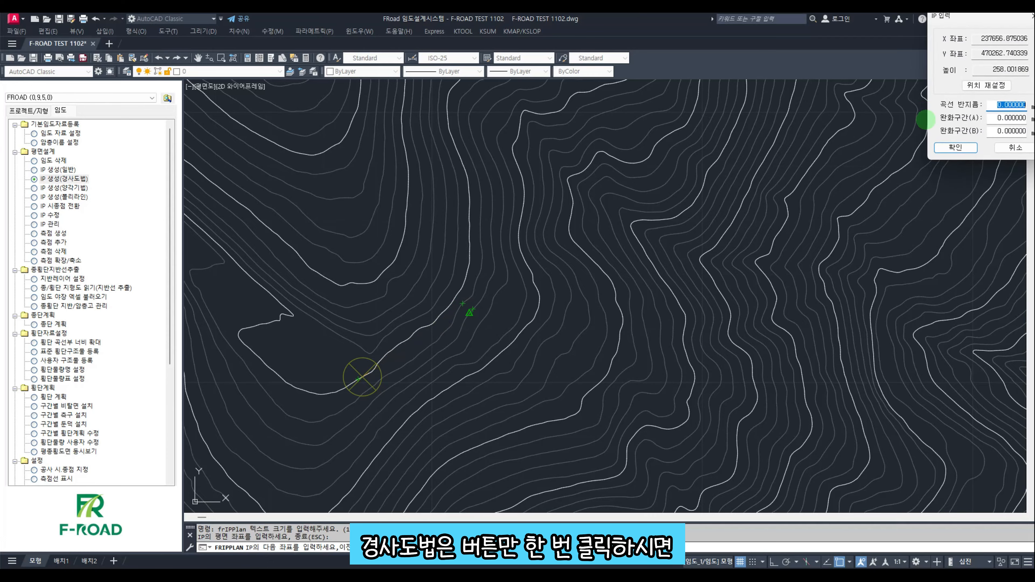
click(956, 147)
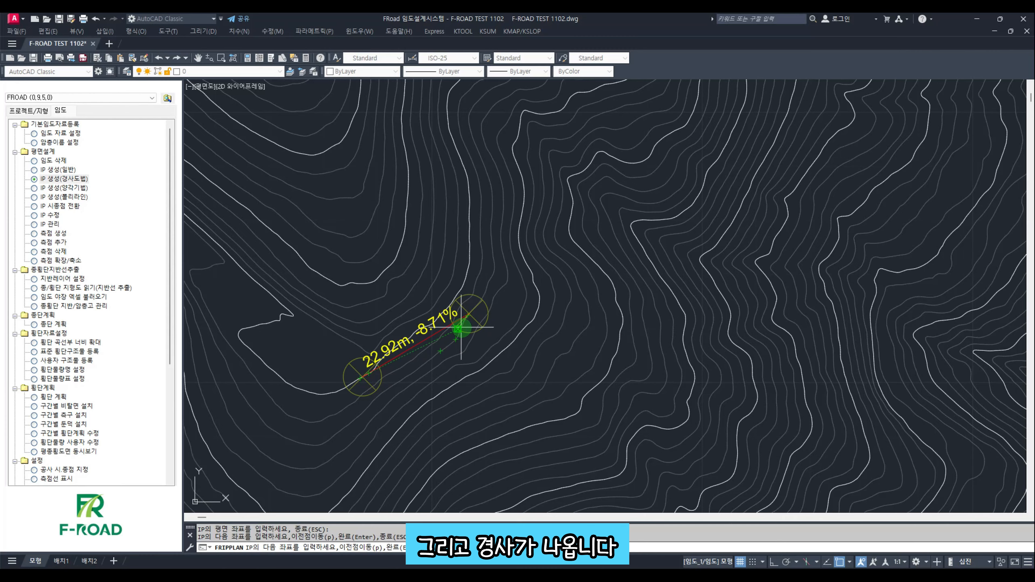
Try a third slope-method IP at about X 237657, Y 470285 with curve radius 0, and step back to the previous point.
middle_drag(485, 333, 485, 367)
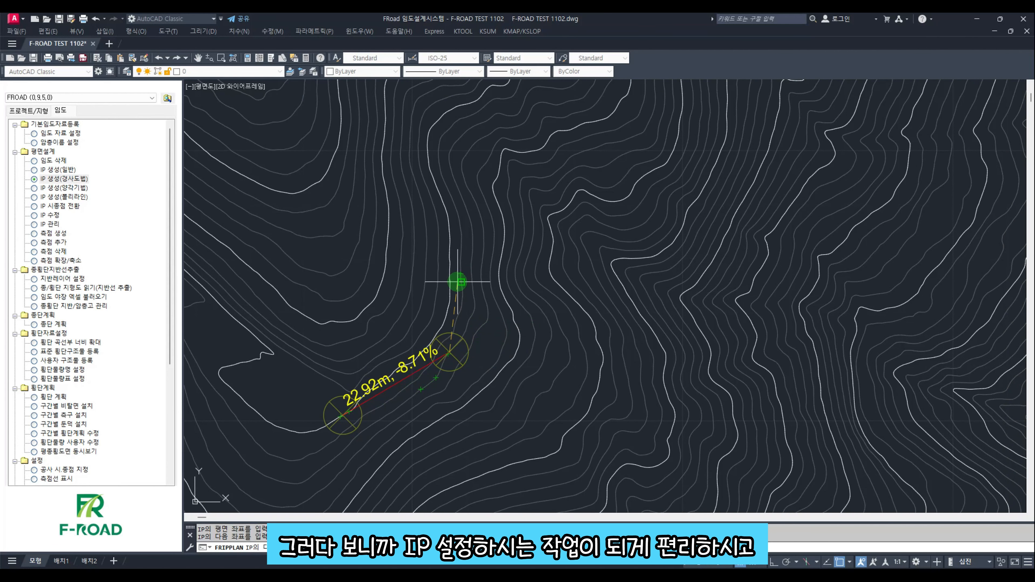
middle_drag(458, 359, 459, 337)
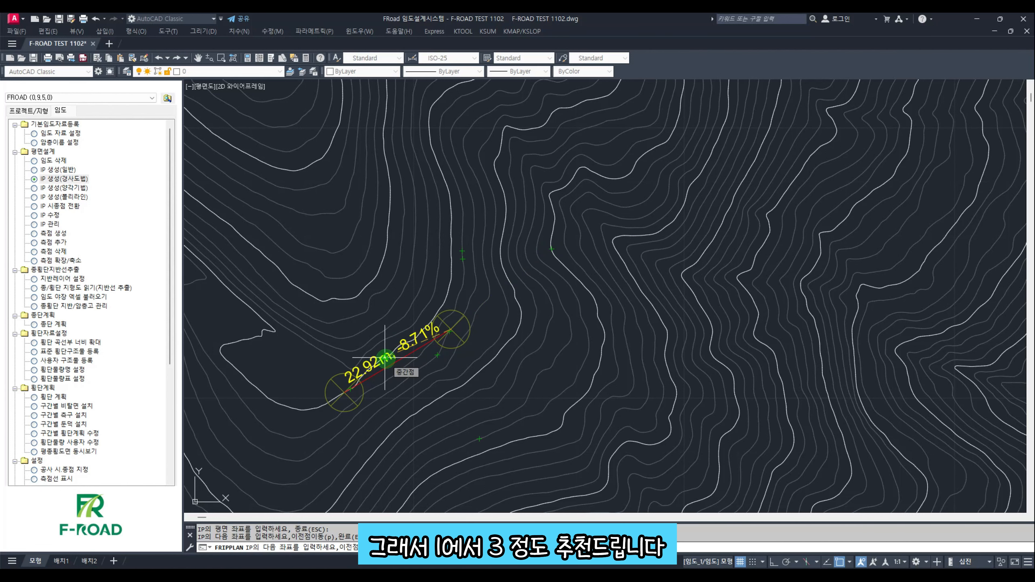
mouse_move(385, 357)
middle_down()
mouse_move(405, 377)
mouse_move(405, 434)
middle_up()
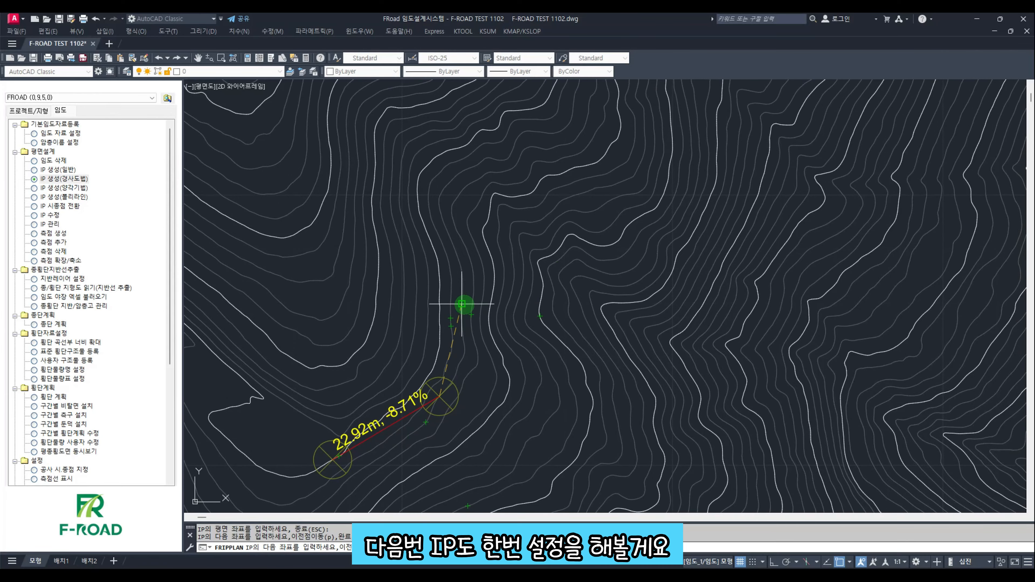
click(440, 278)
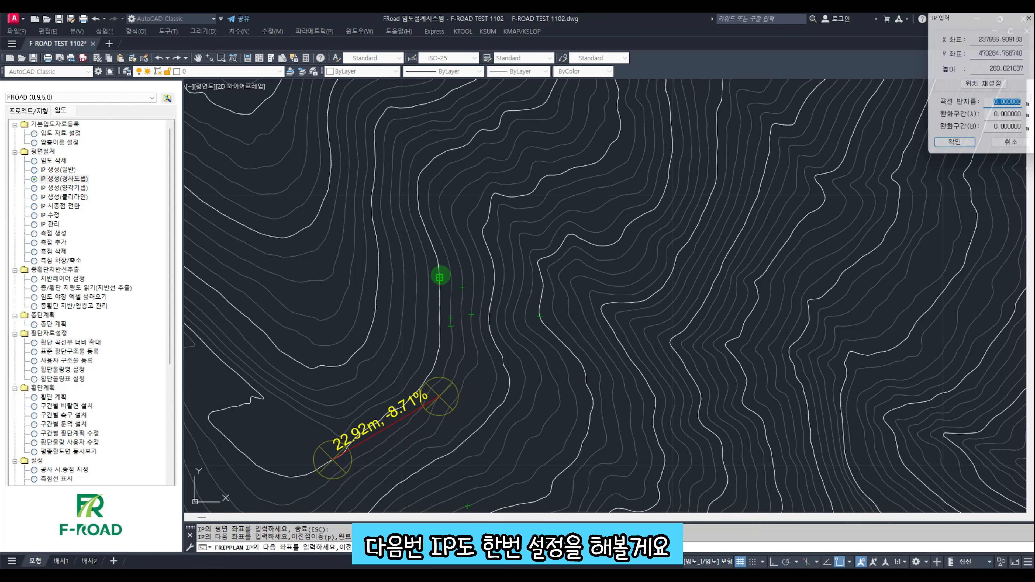
click(955, 148)
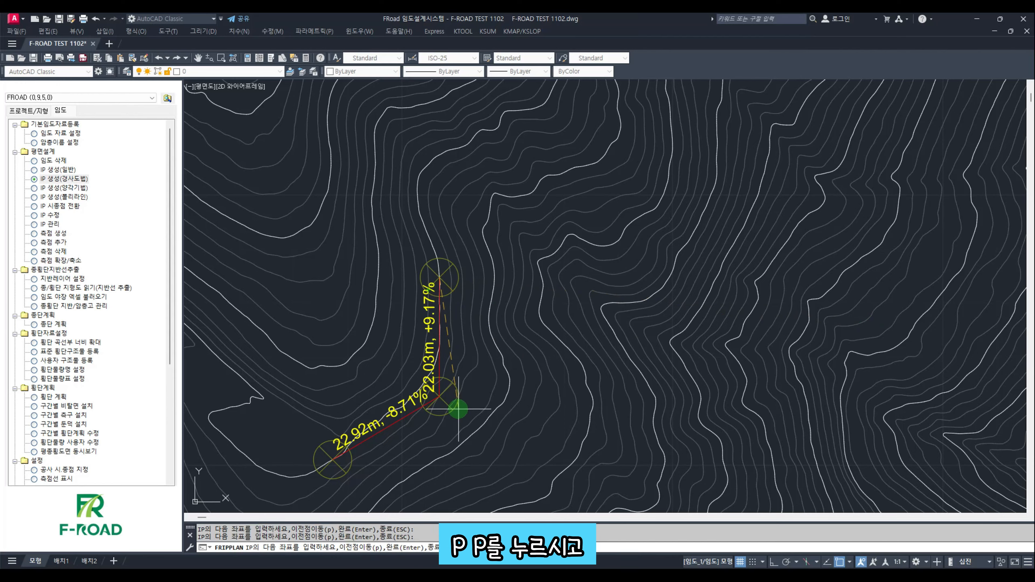
text(p)
key(Return)
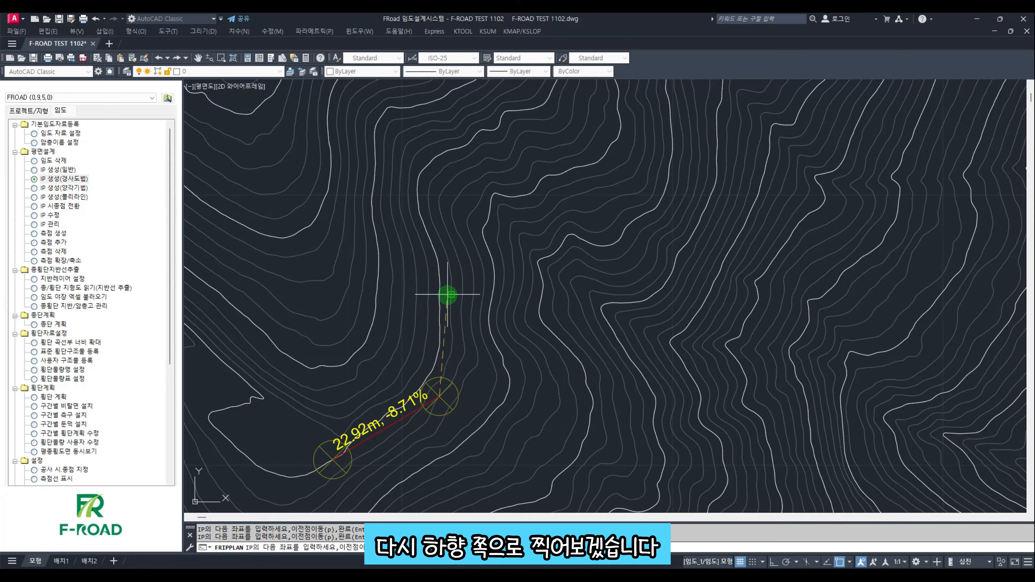
Try the third IP farther downhill at about X 237663, Y 470285, and step back to the previous point again.
click(473, 277)
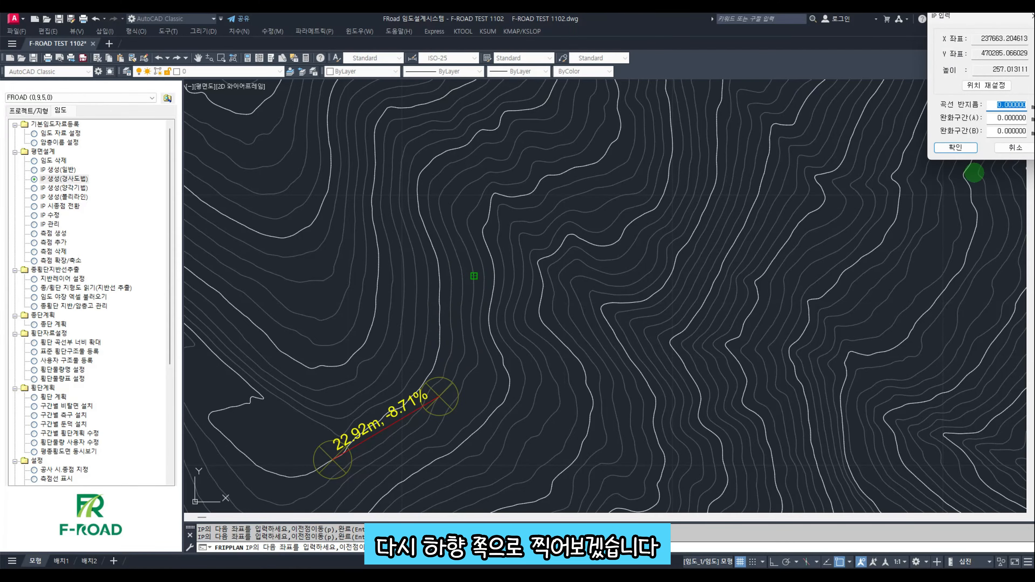
click(966, 152)
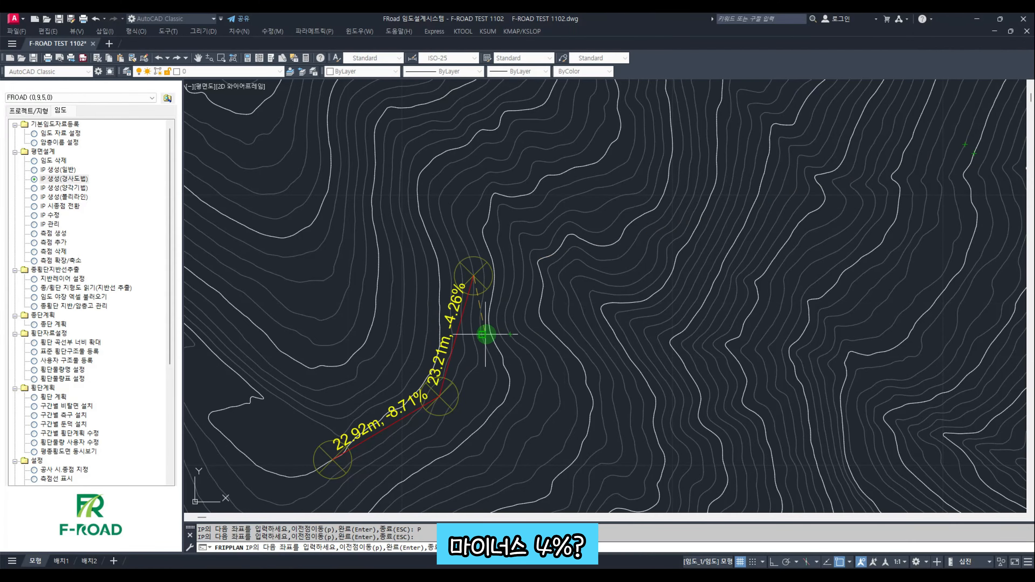
scroll(489, 318, up, 2)
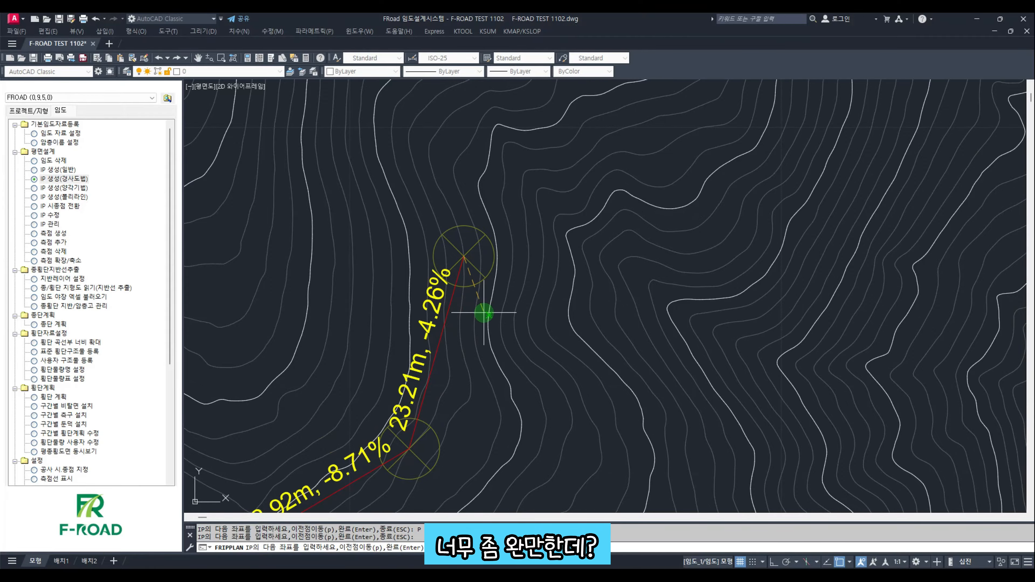
key(p)
key(Return)
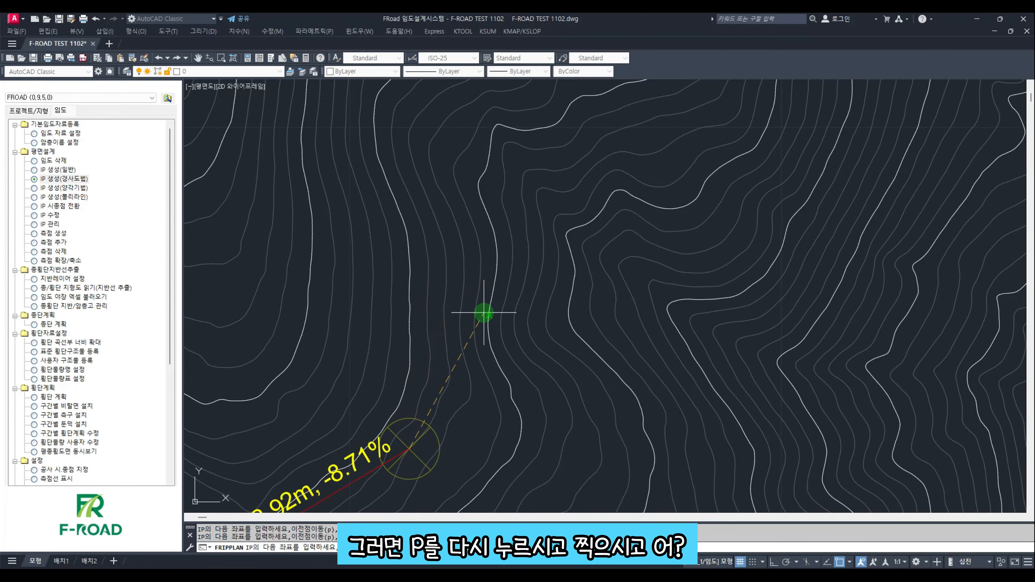
Add the third IP at about X 237665, Y 470285 and the fourth at about X 237664, Y 470298, with curve radius 0.
click(481, 258)
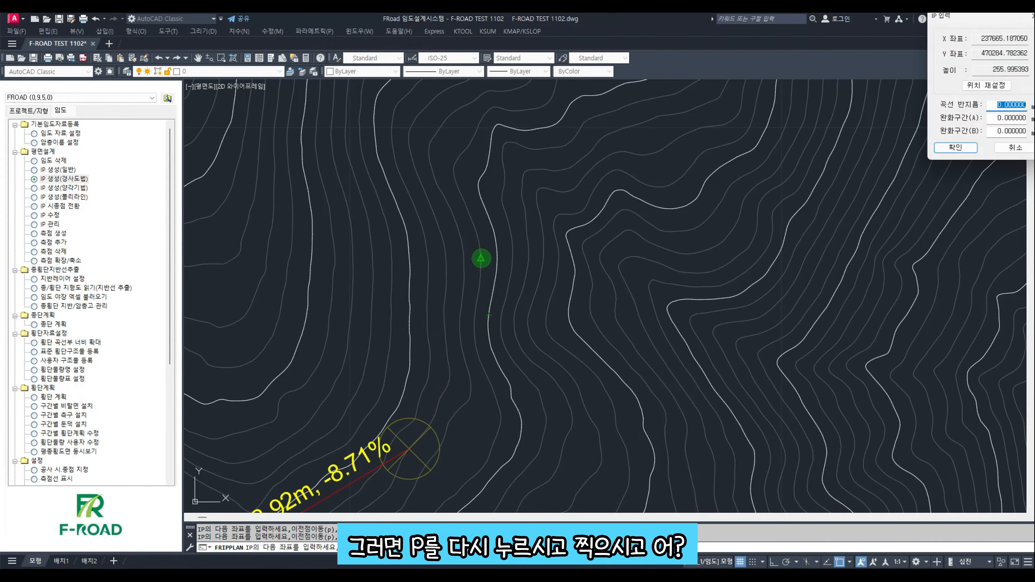
key(Return)
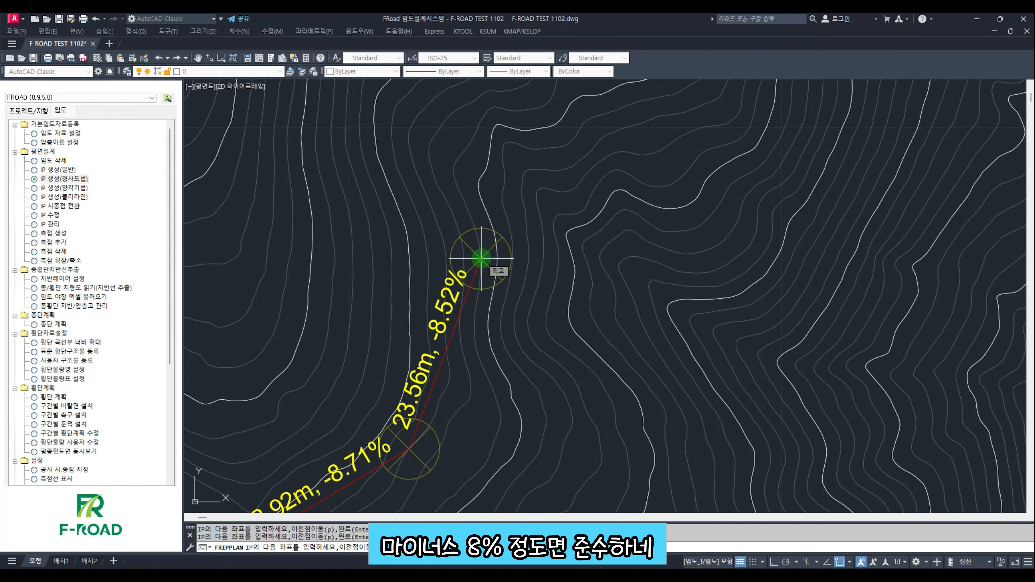
scroll(481, 258, down, 2)
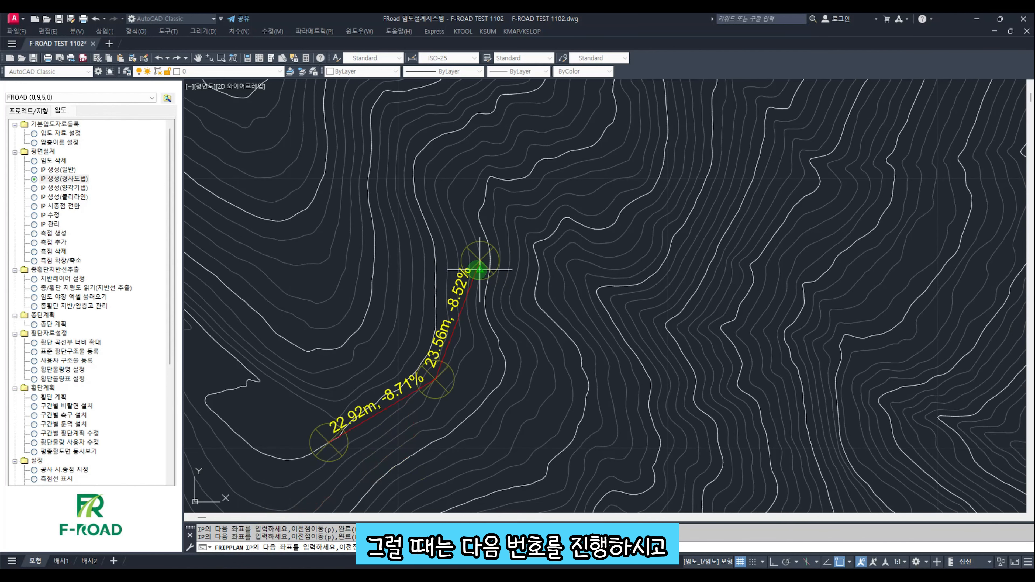
click(476, 185)
click(957, 145)
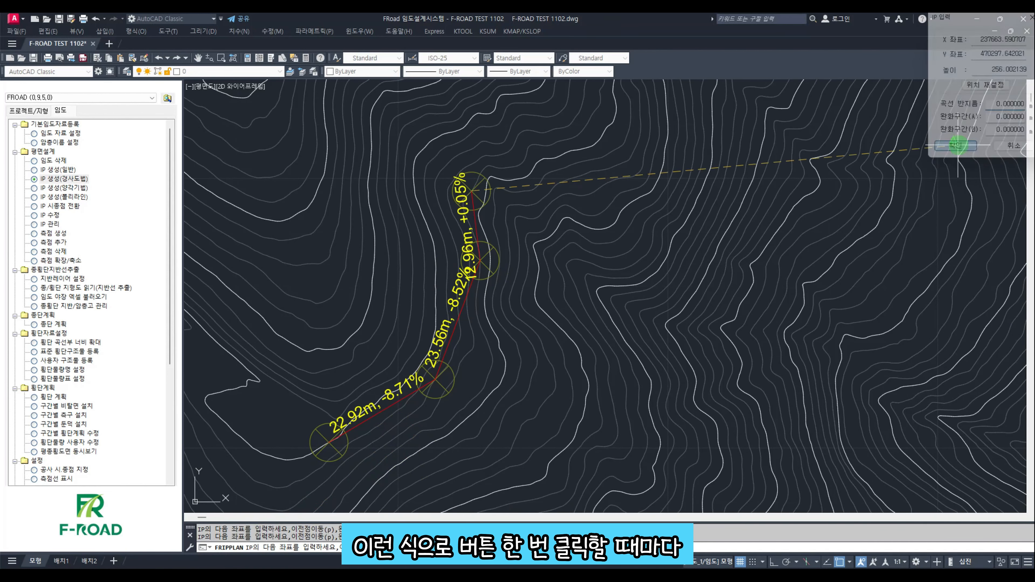
Add the fifth IP at about X 237688, Y 470308 and the sixth at about X 237690, Y 470338, with curve radius 0.
middle_drag(593, 154, 531, 185)
click(540, 165)
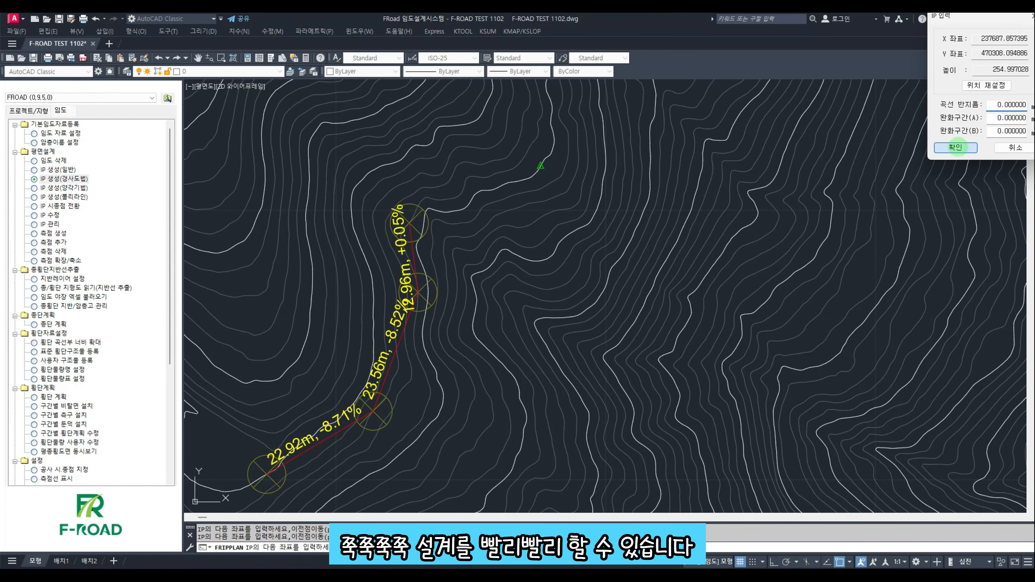
click(957, 147)
click(581, 163)
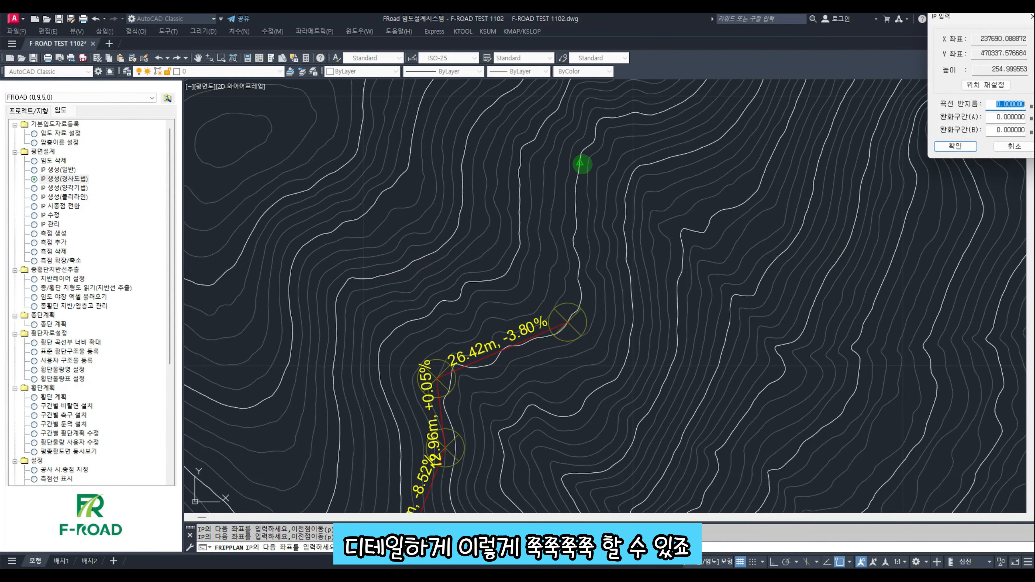
click(956, 147)
Add the seventh IP about 26 m northeast of the sixth, following the contour at nearly zero slope.
middle_drag(793, 189, 723, 325)
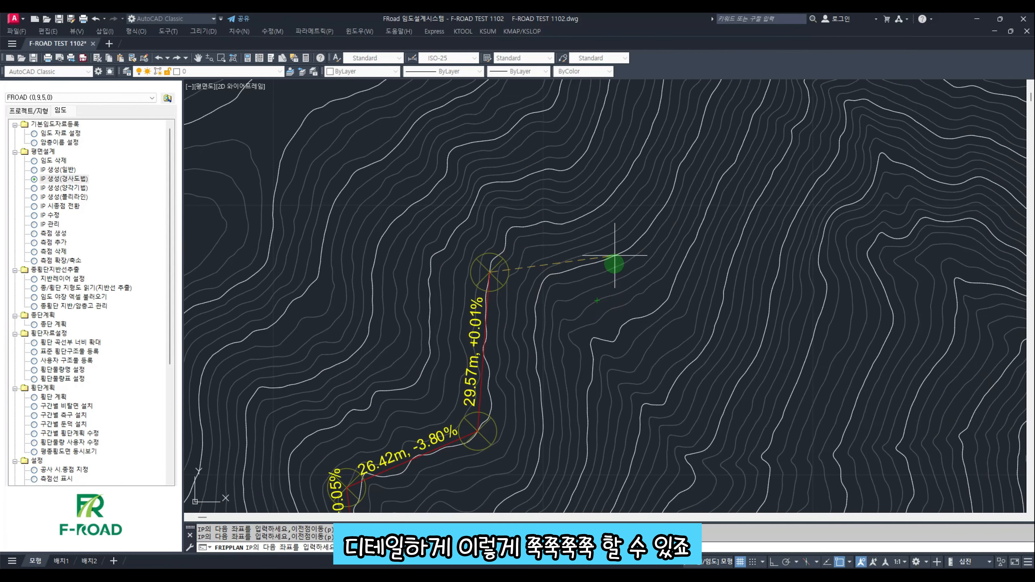
click(608, 198)
click(955, 147)
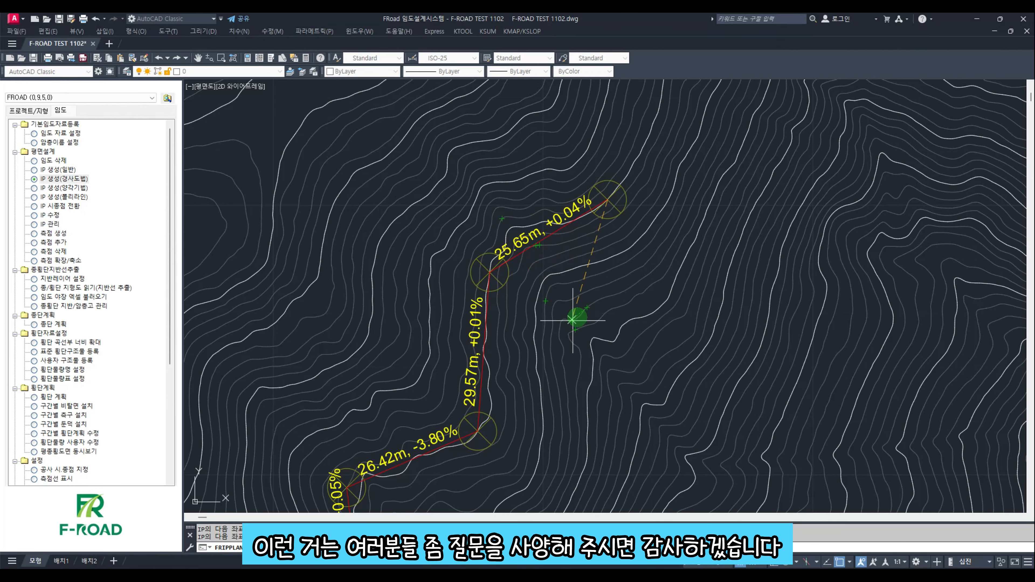
Try an eighth IP about 25 m uphill to the north of the seventh, and step back to the previous point.
mouse_move(627, 275)
middle_down()
mouse_move(553, 372)
mouse_move(543, 370)
middle_up()
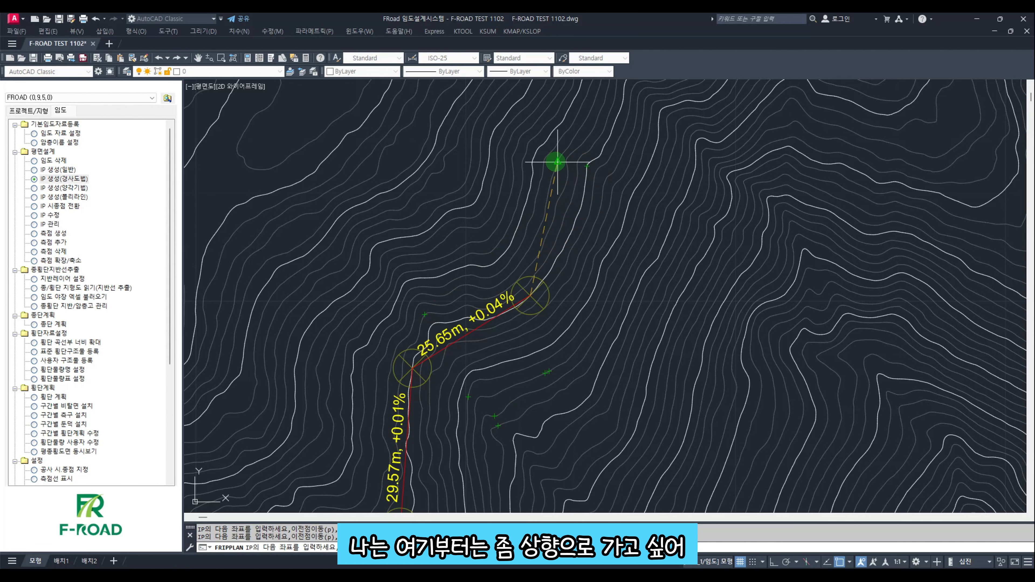
click(556, 162)
click(956, 147)
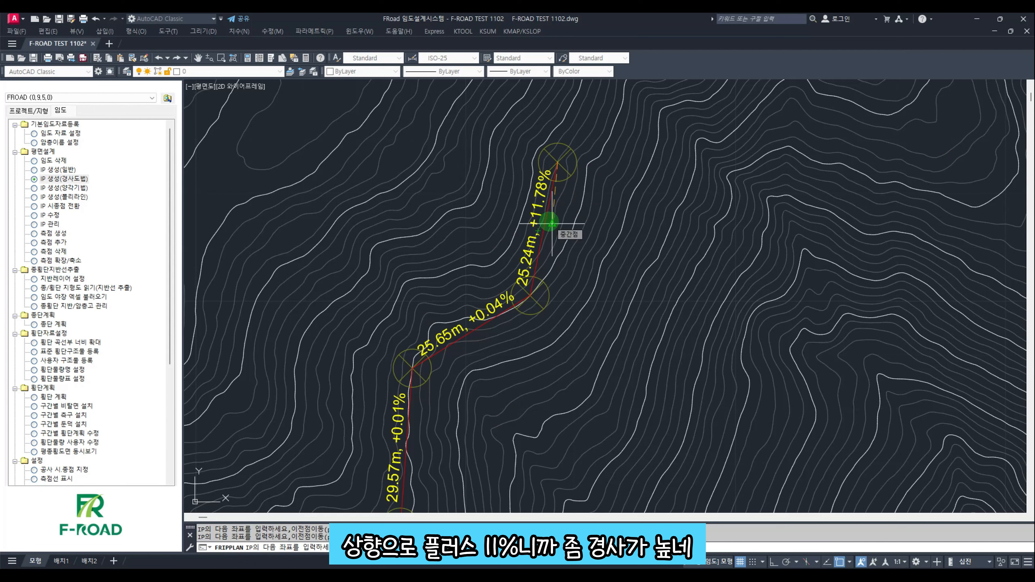
text(p)
key(Return)
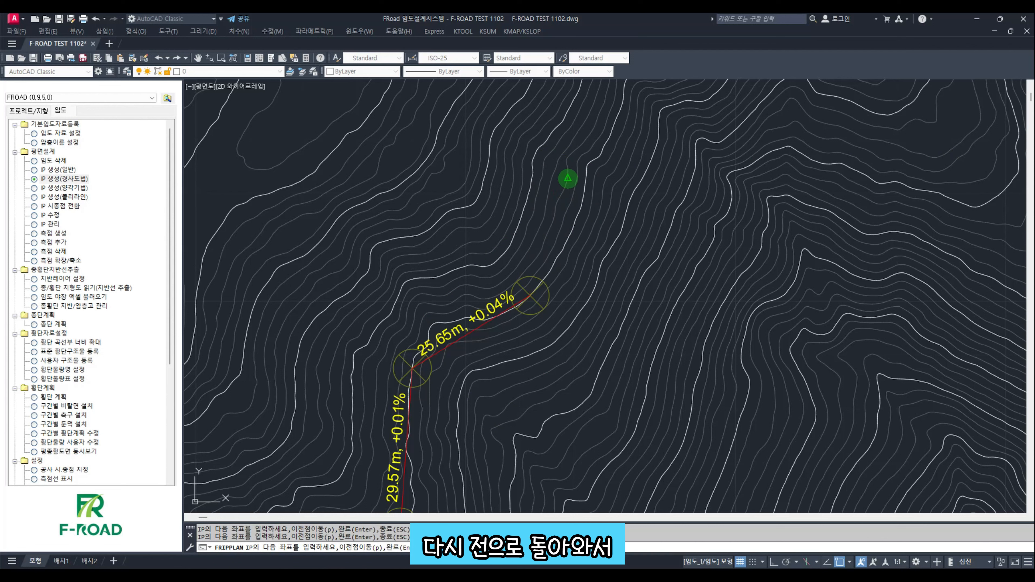
Add the eighth IP about 23 m north-northeast of the seventh, at an uphill slope of about 9%.
click(568, 178)
click(956, 146)
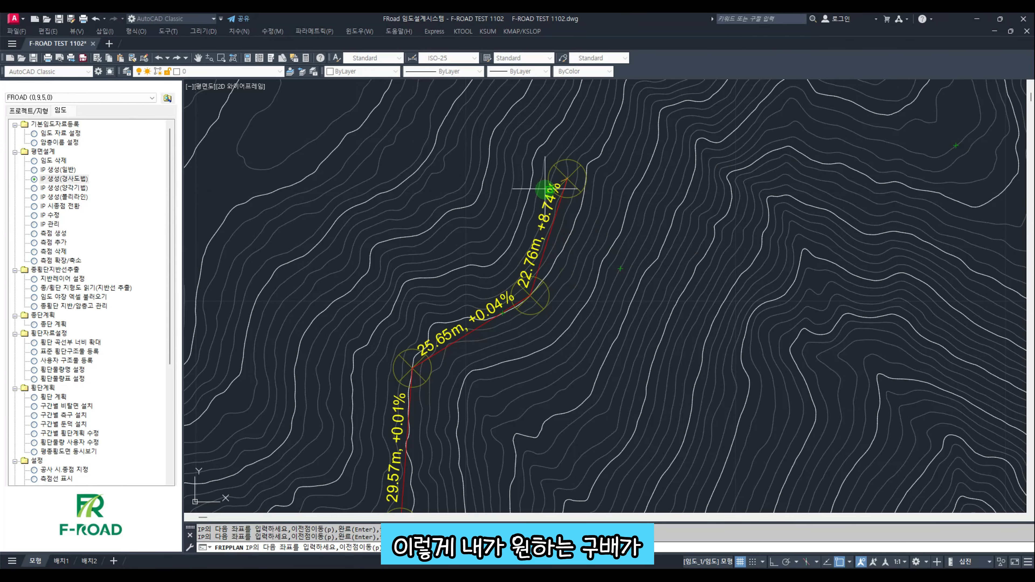
scroll(571, 188, up, 3)
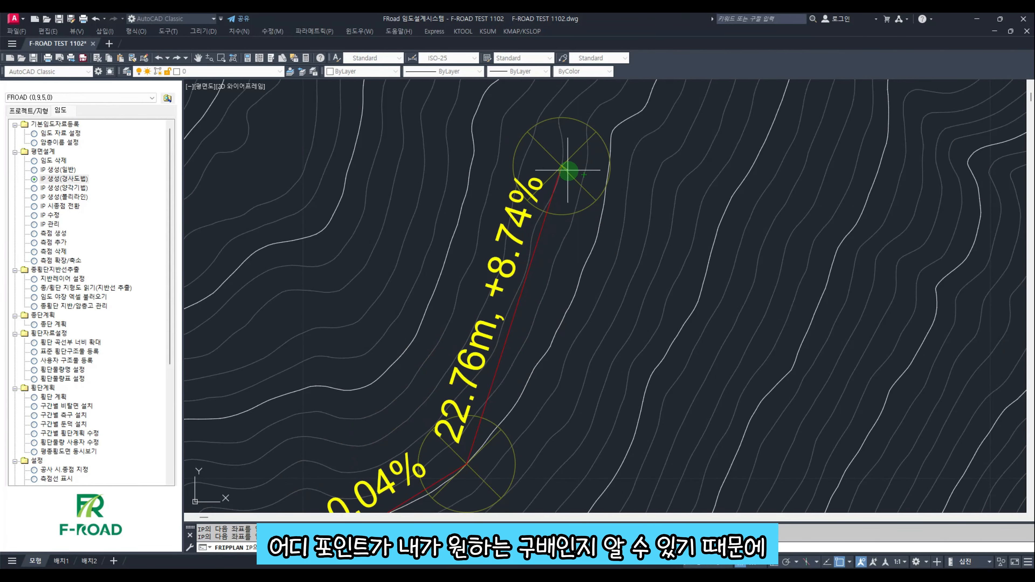
Examine the segment lengths and slopes along the whole slope-method route on the contour map.
scroll(569, 173, down, 8)
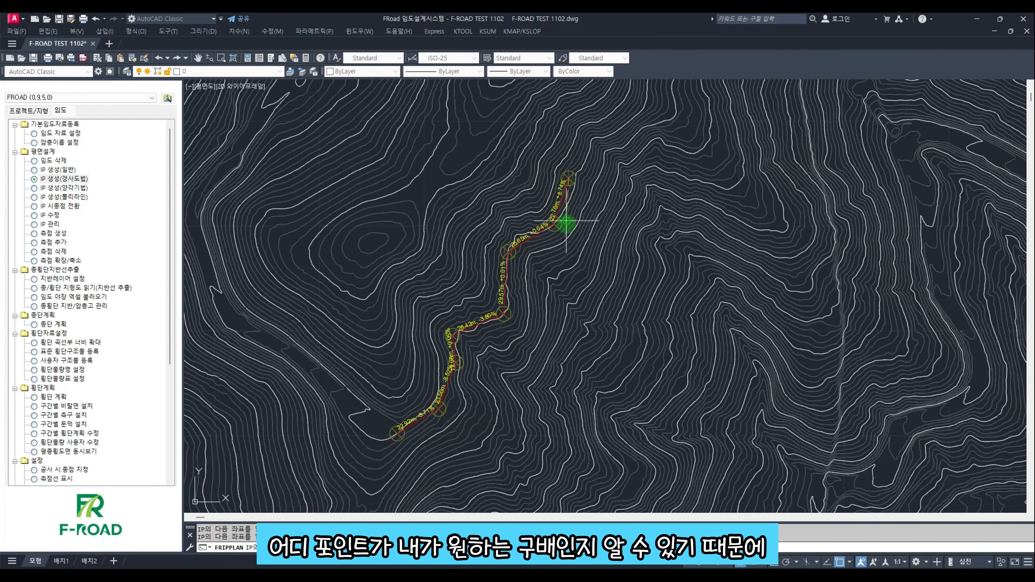
middle_drag(566, 222, 589, 238)
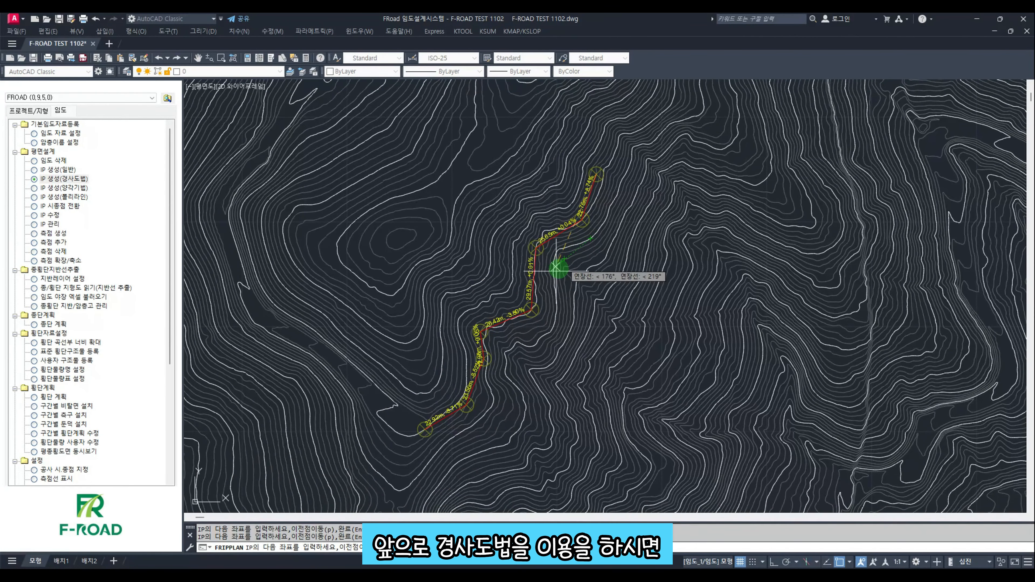
scroll(530, 288, up, 2)
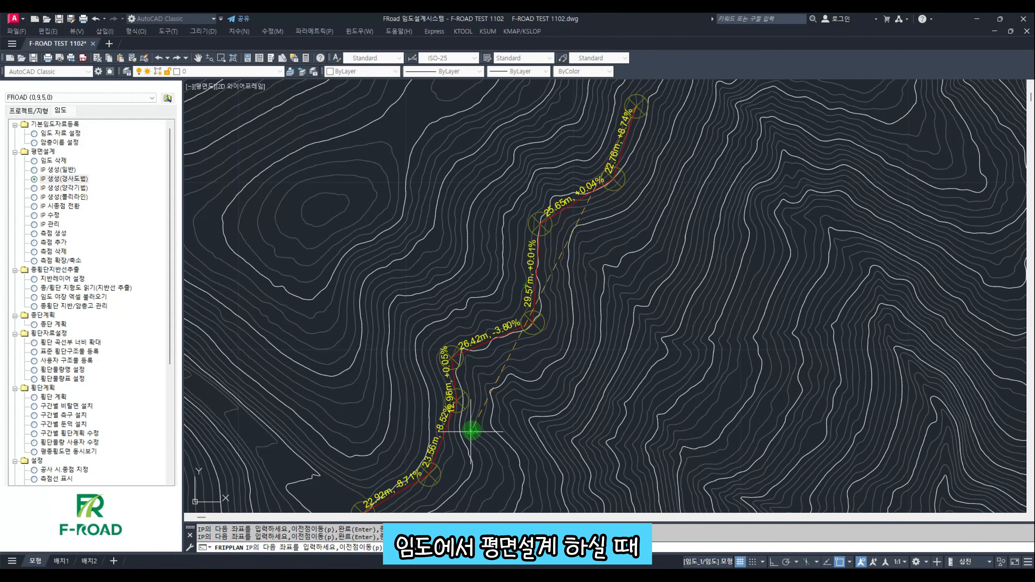
mouse_move(613, 243)
middle_down()
mouse_move(600, 264)
mouse_move(609, 237)
middle_up()
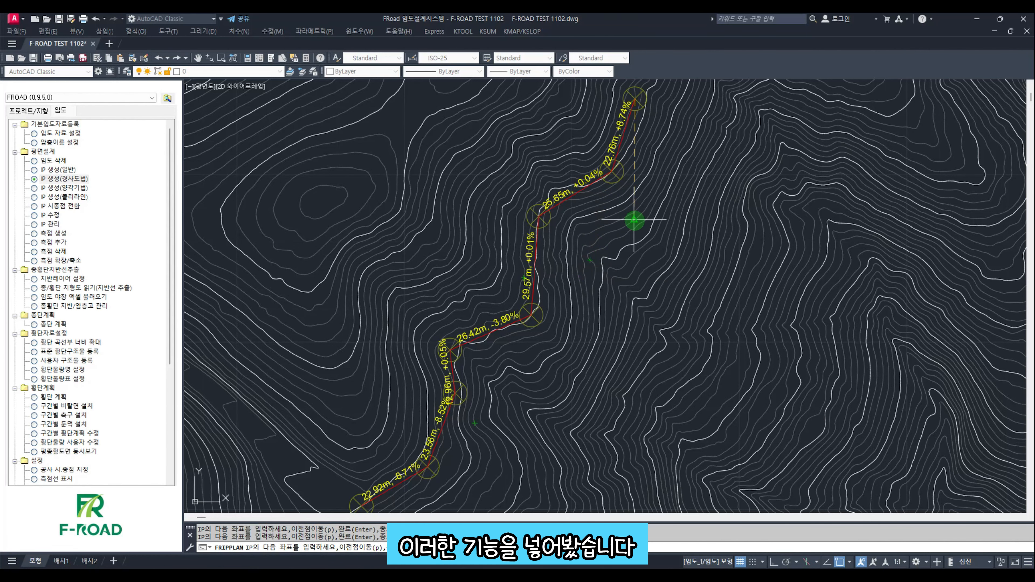
middle_drag(631, 219, 575, 323)
scroll(586, 193, up, 2)
scroll(576, 206, down, 4)
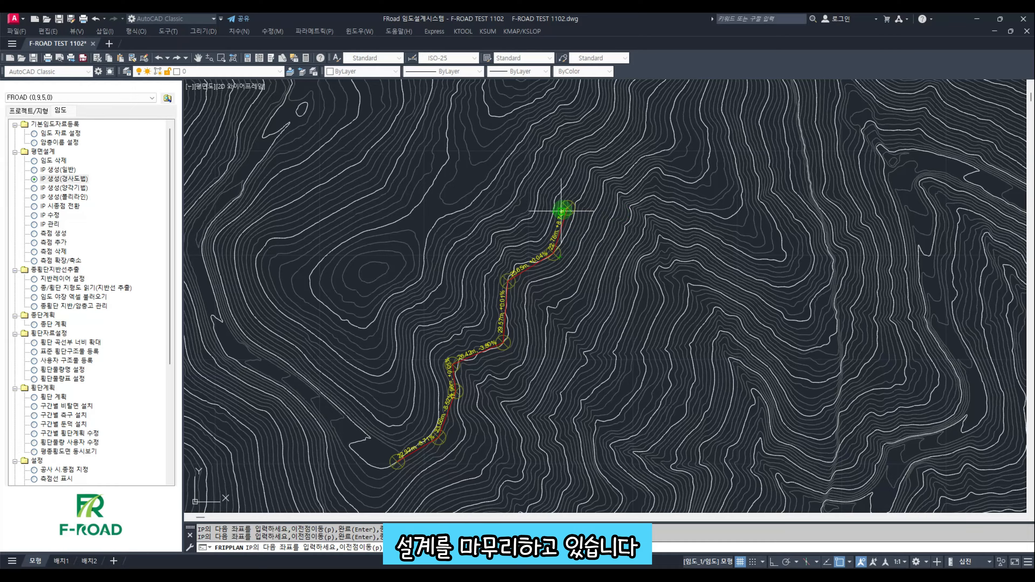
scroll(562, 218, up, 2)
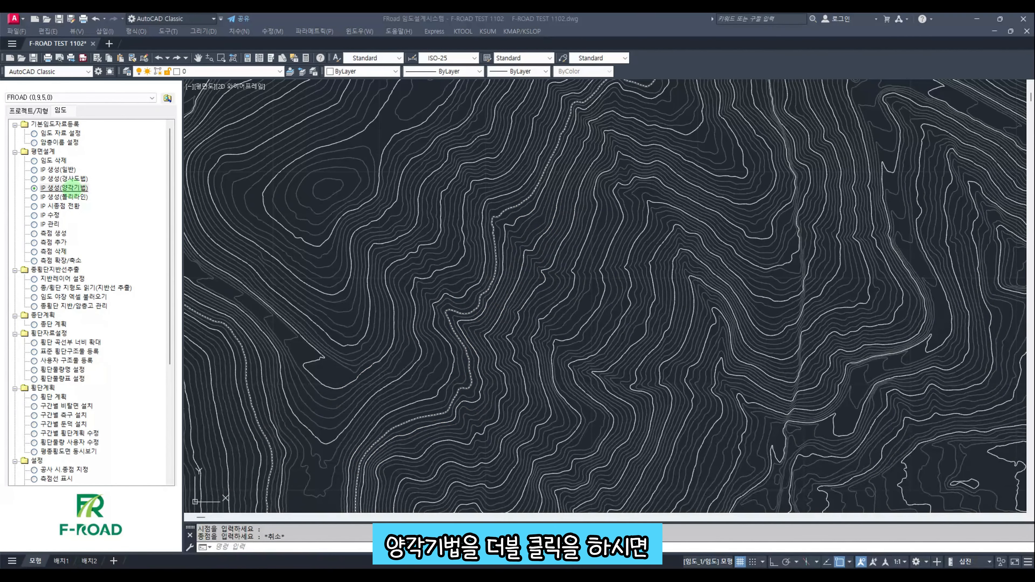
Start divider-method IP creation (IP 생성(양각기법)), with the start point in the southwestern valley and the end point at the road to the northeast.
double_click(64, 188)
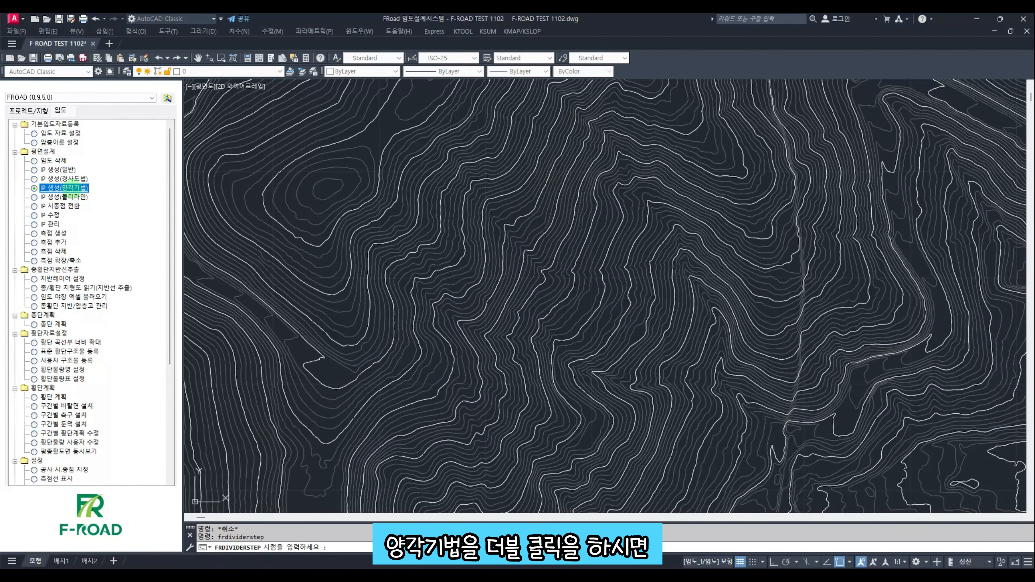
middle_drag(362, 413, 340, 422)
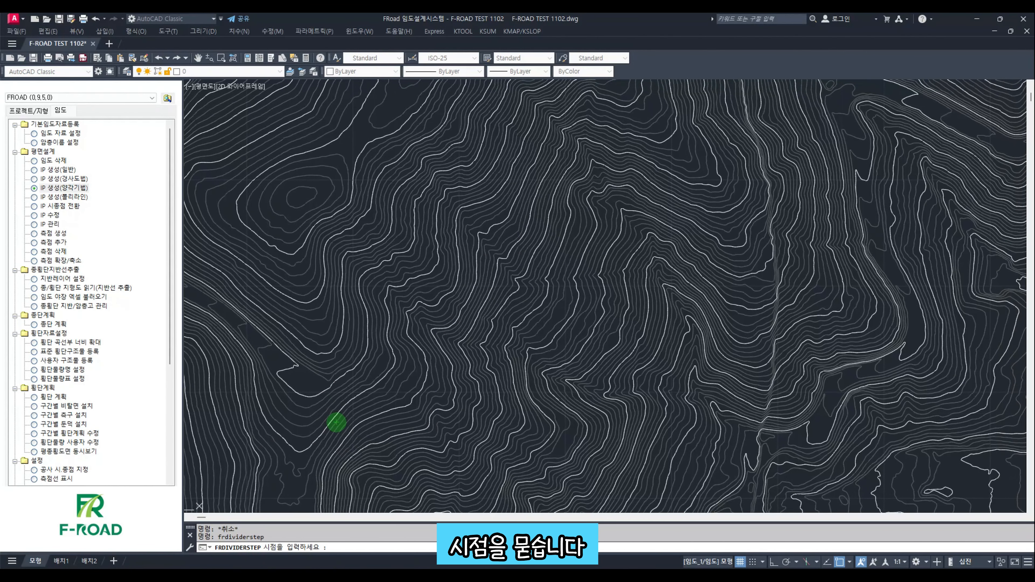
click(332, 386)
scroll(340, 400, down, 2)
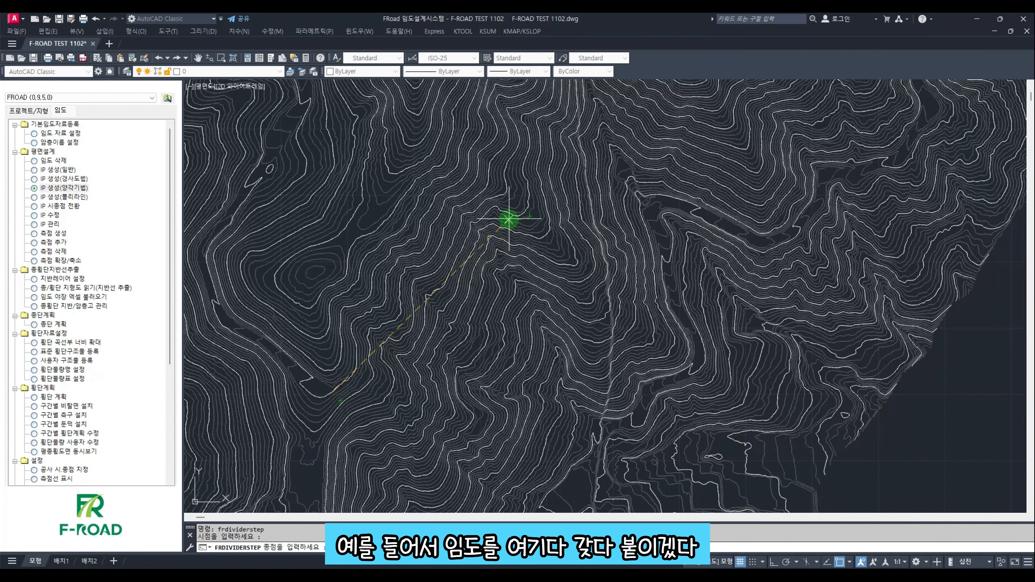
click(646, 201)
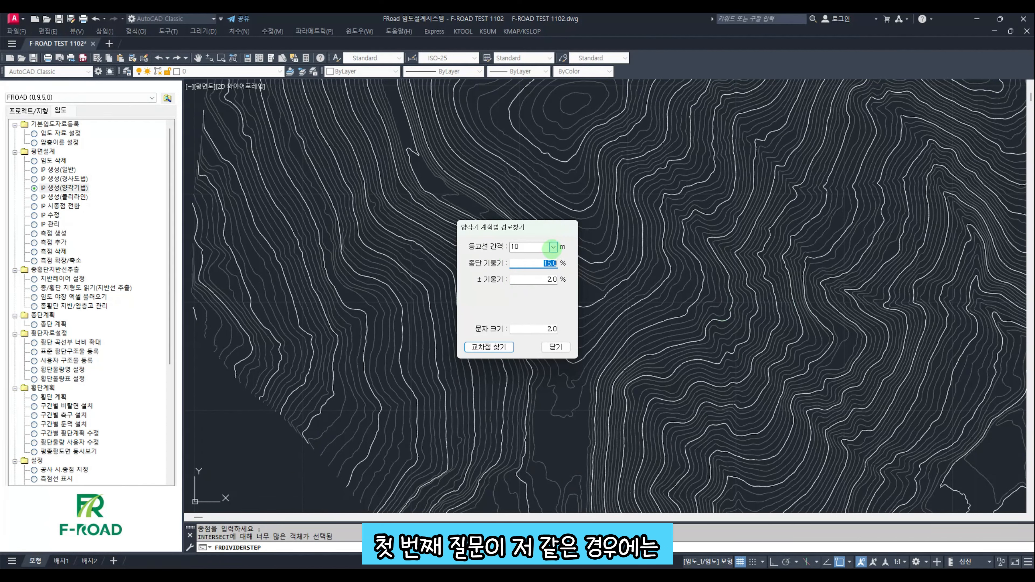
Find the divider-method intersections with a 1 m contour interval, 7% longitudinal slope, ±1.0% slope tolerance and text size 0.5.
click(540, 246)
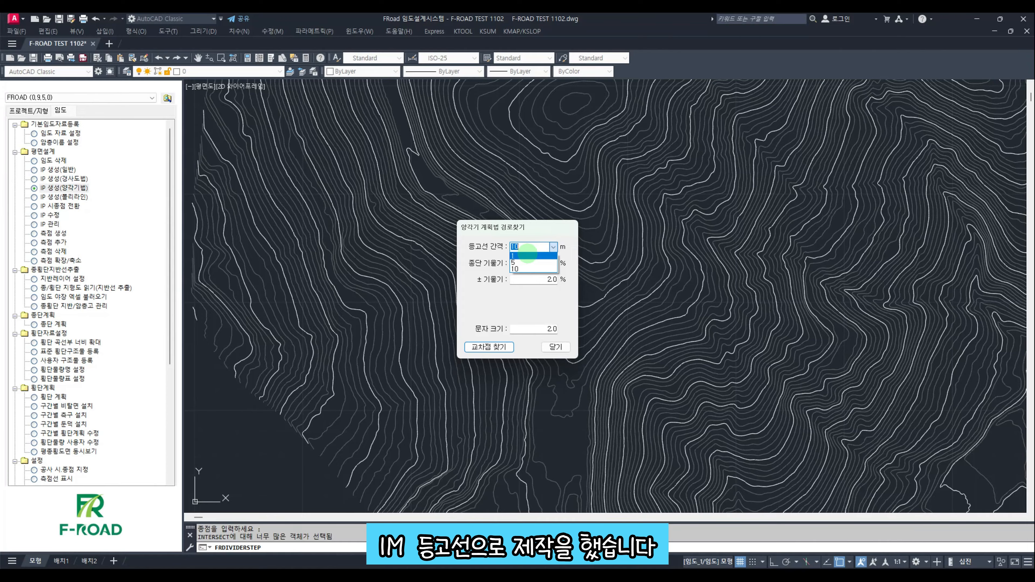
click(528, 255)
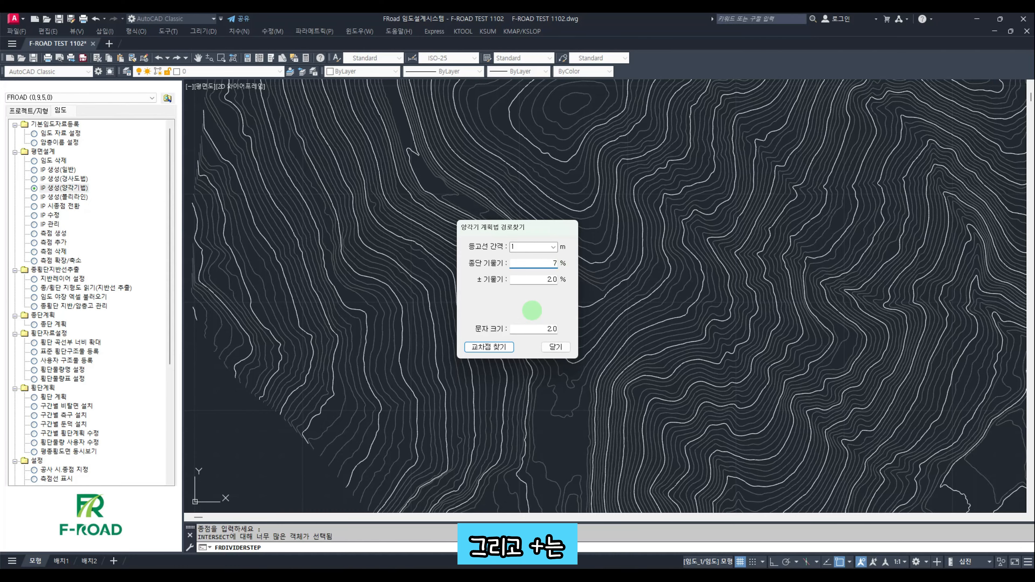
drag(519, 282, 561, 284)
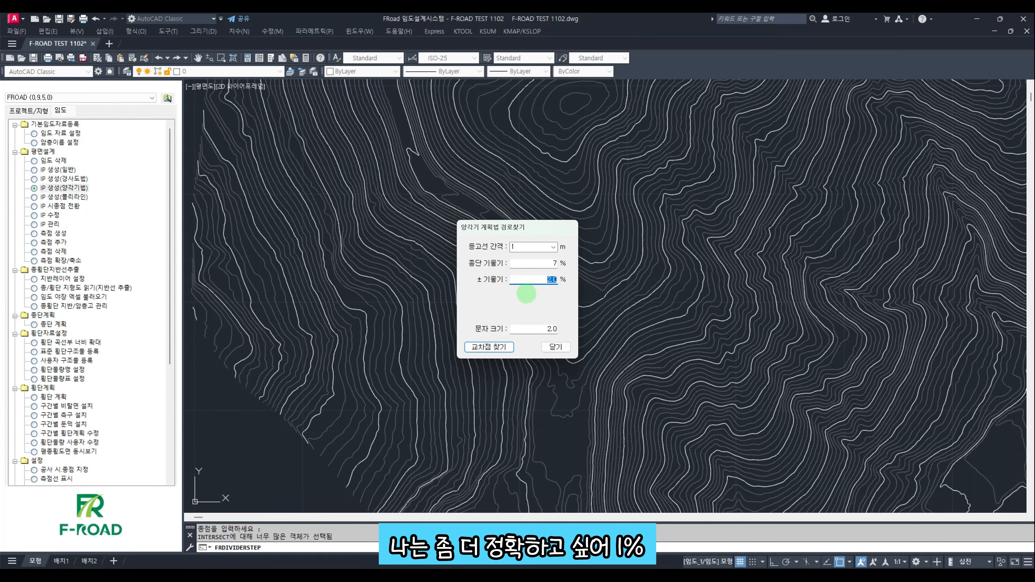
text(1.)
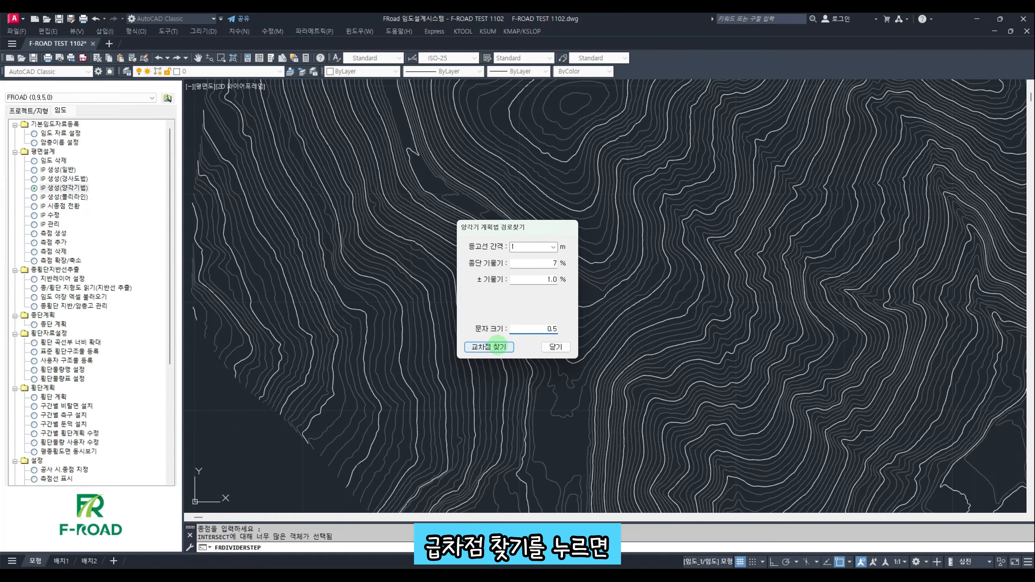
click(499, 347)
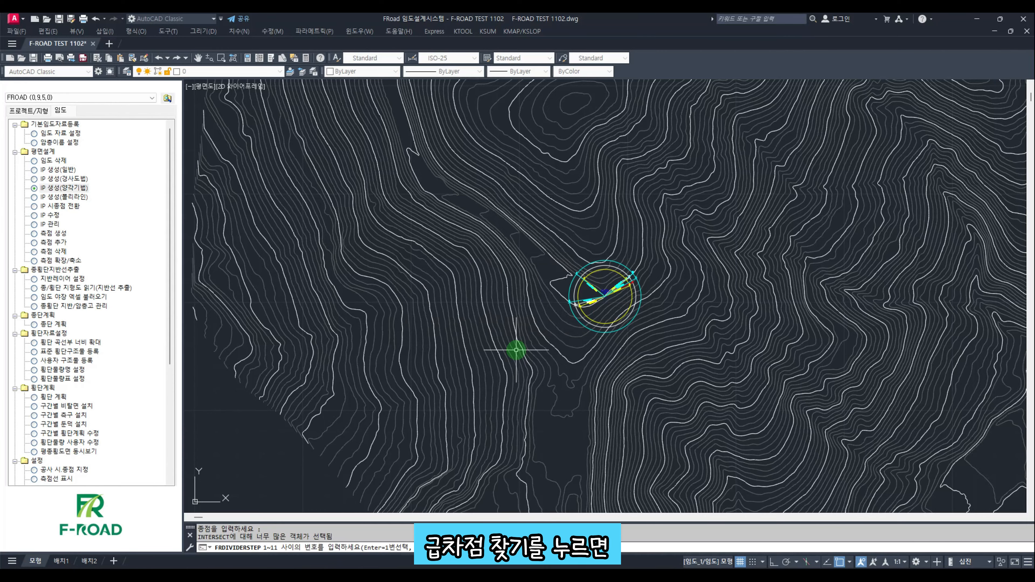
Connect the first divider-method segment from the start point to candidate 9, 16.7 m away at a 6.1% slope.
scroll(566, 301, up, 8)
middle_drag(566, 300, 549, 325)
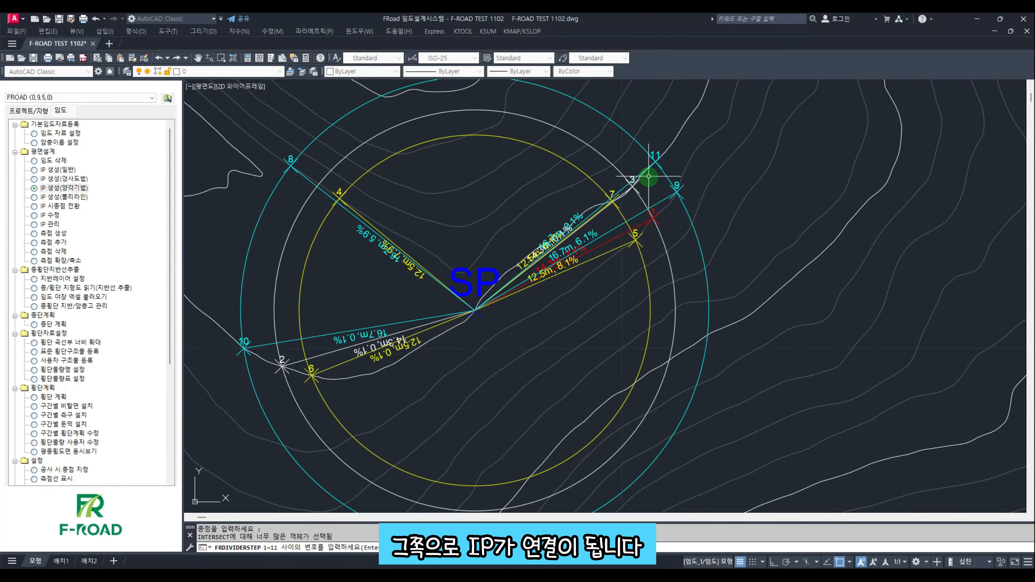
scroll(580, 253, up, 4)
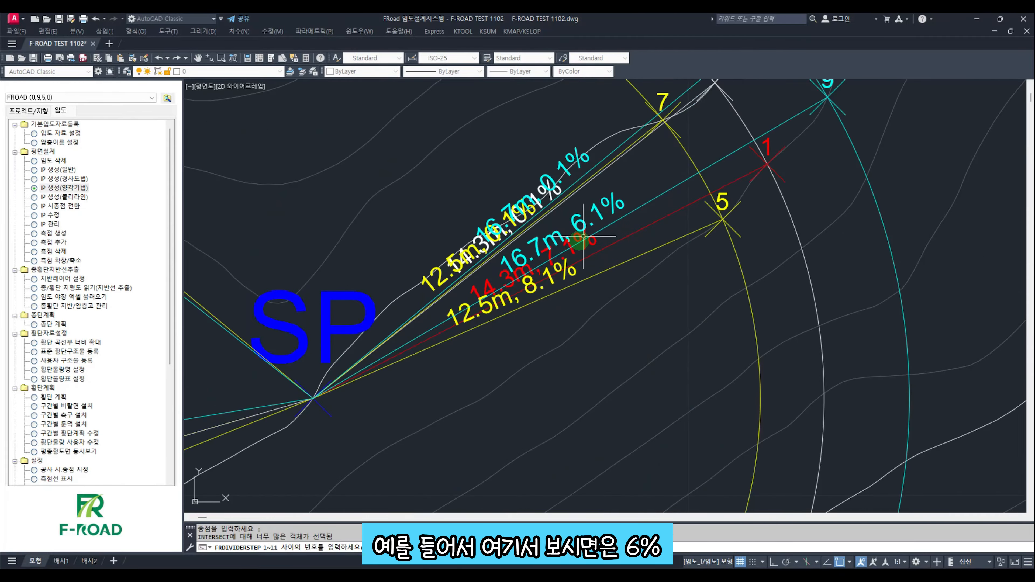
scroll(601, 227, down, 2)
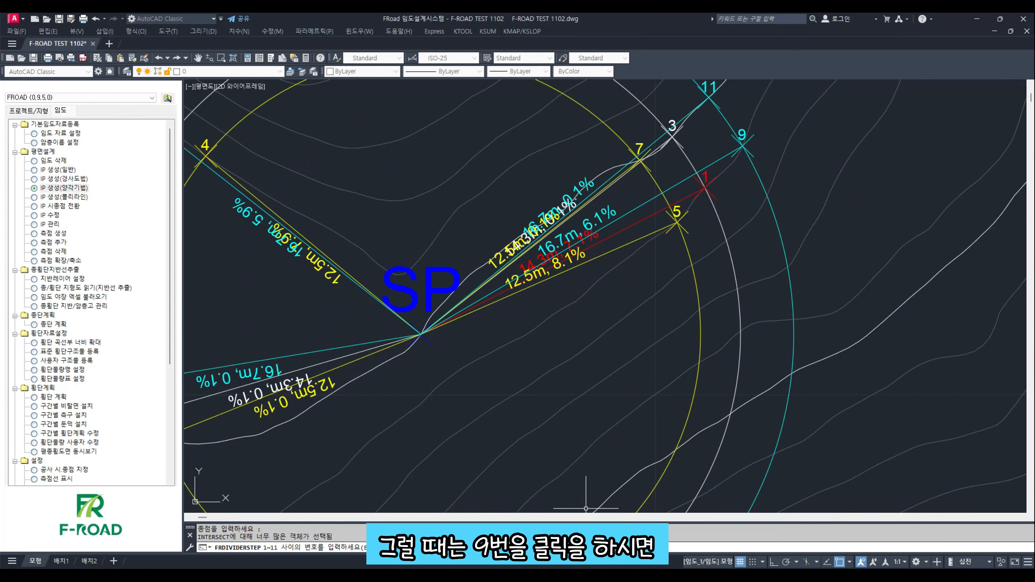
text(9)
key(Return)
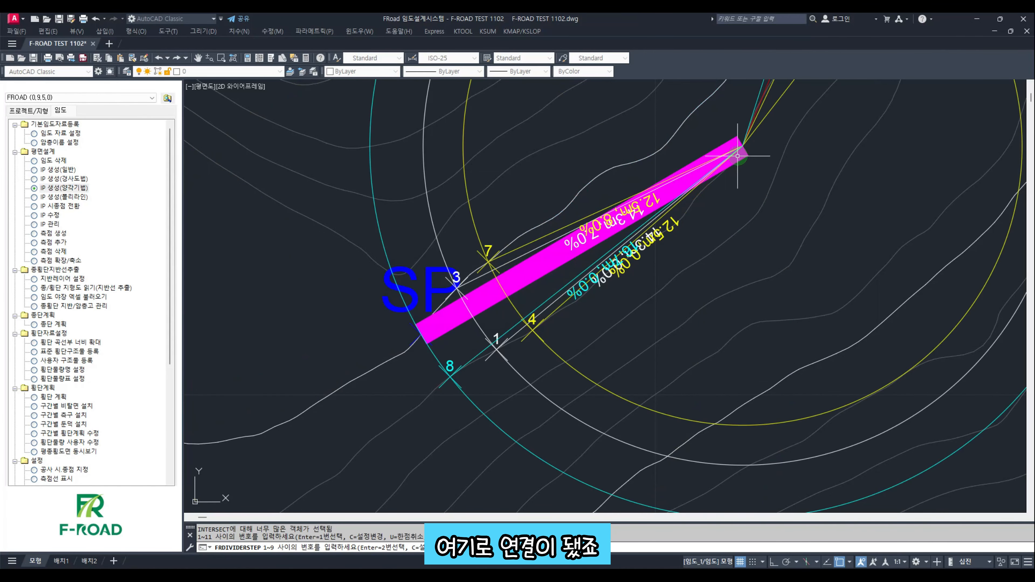
Extend the divider-method route northeast to candidate 6, 12.5 m away at an 8.0% slope.
middle_drag(740, 167, 720, 217)
scroll(571, 318, down, 3)
middle_drag(567, 335, 561, 398)
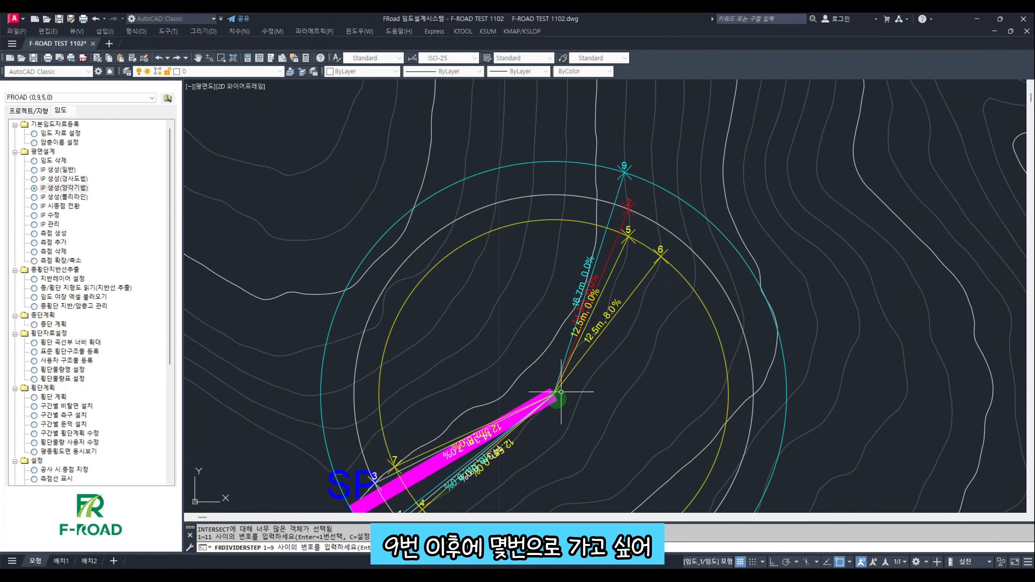
scroll(634, 288, up, 3)
mouse_move(610, 335)
middle_down()
mouse_move(730, 213)
mouse_move(736, 178)
mouse_move(611, 366)
middle_up()
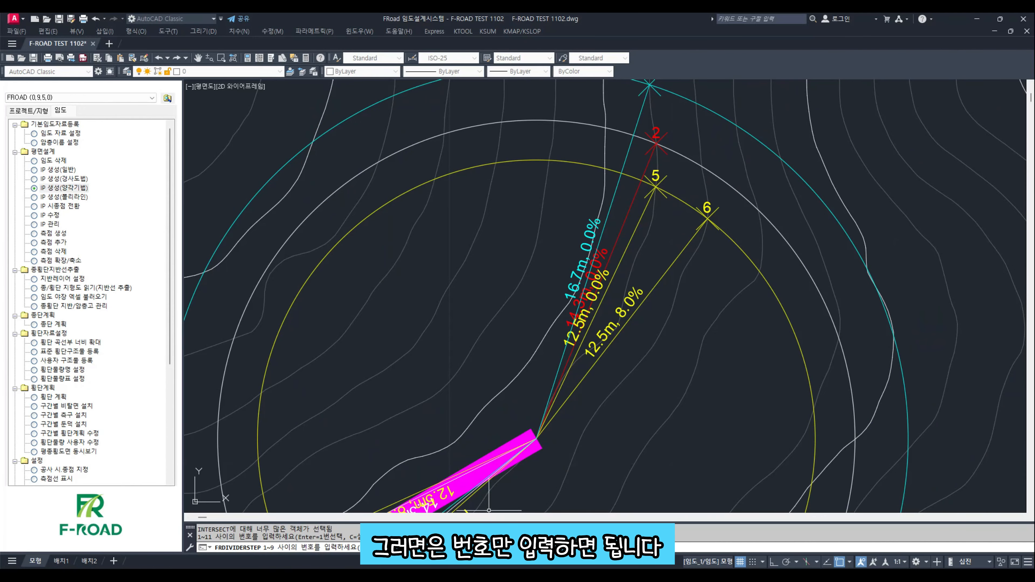
key(Return)
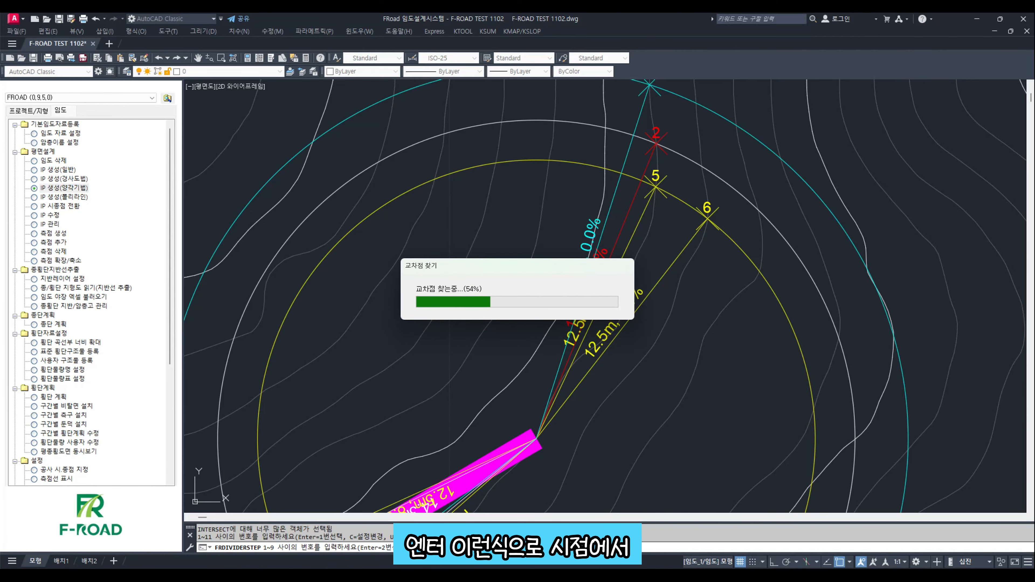
key(Return)
Extend the route north to candidate 8, 12.5 m away at an 8.0% slope.
scroll(557, 347, down, 5)
scroll(583, 245, up, 5)
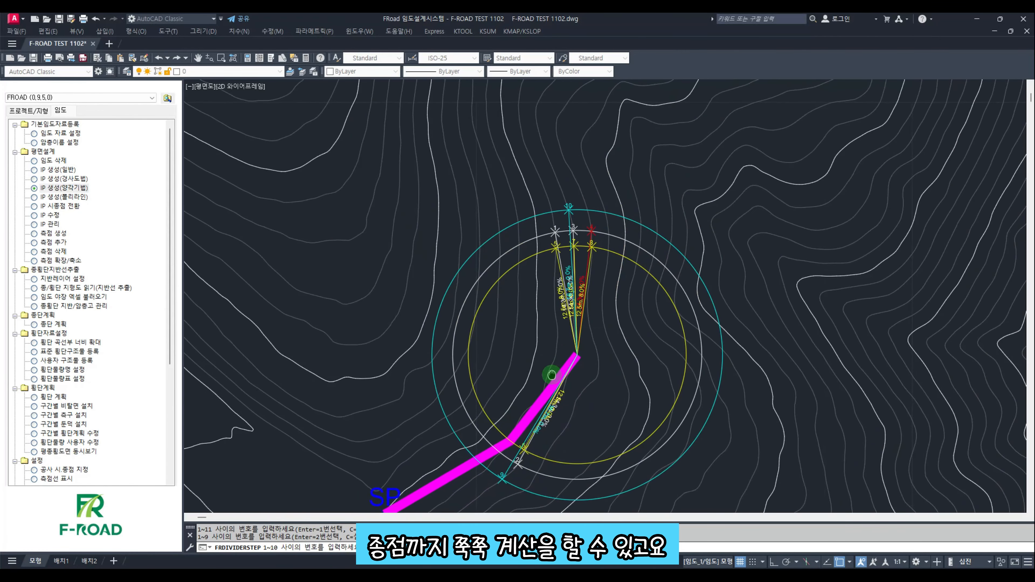
scroll(600, 328, down, 1)
scroll(612, 335, up, 1)
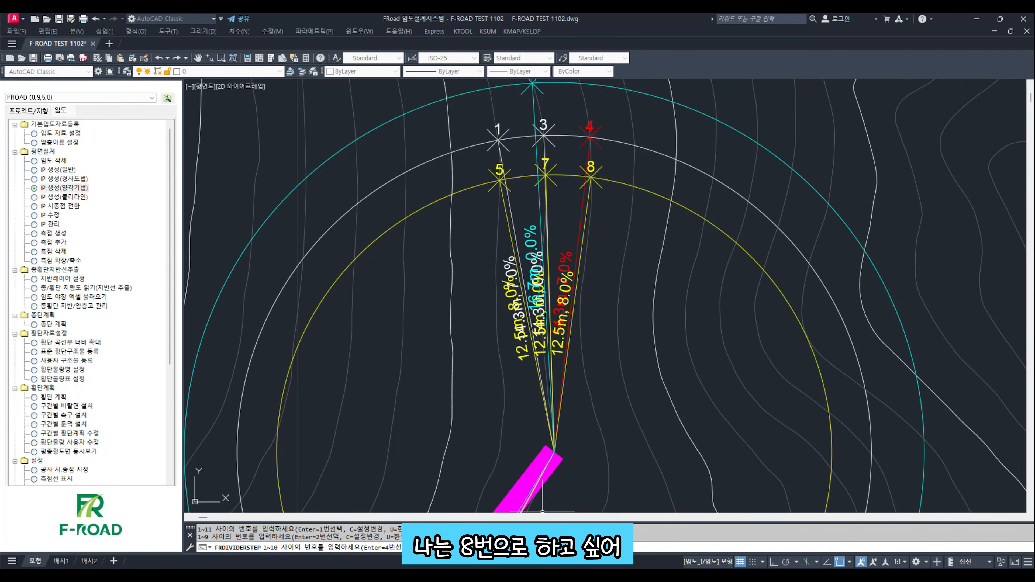
text(8)
key(Return)
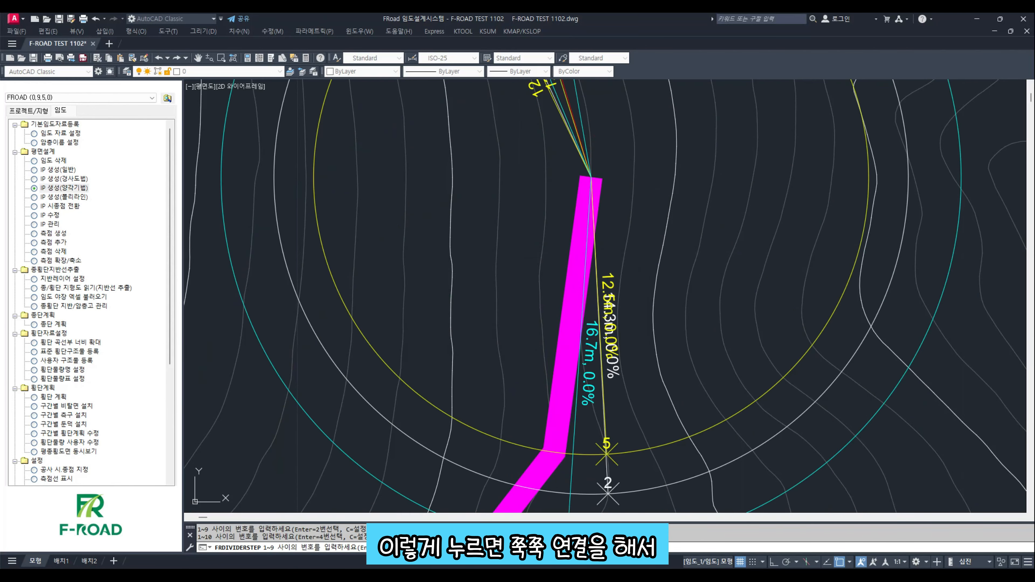
Examine the divider-method route on the contour map and the terrain between its current point and the end point to the northeast.
scroll(544, 367, down, 6)
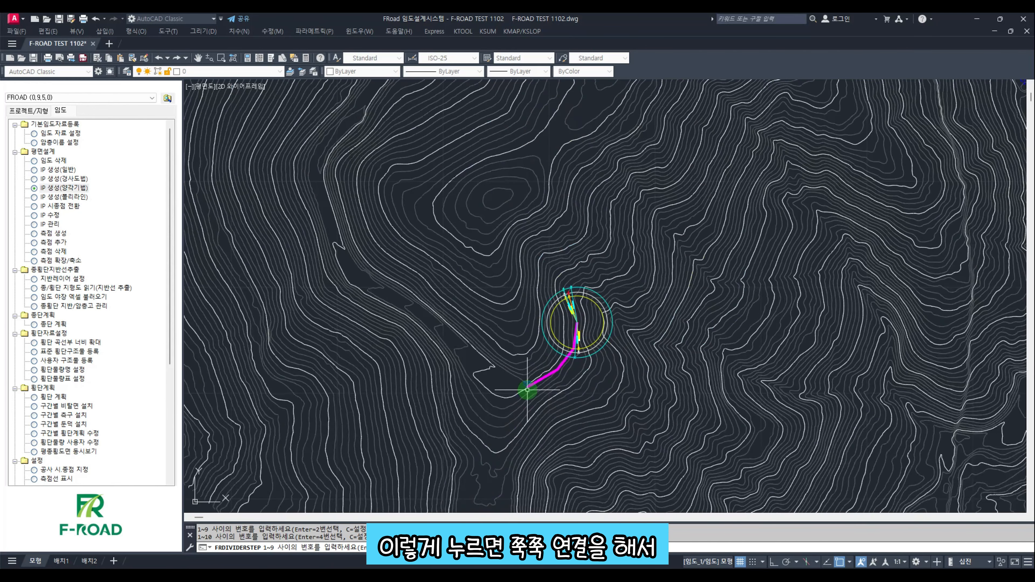
scroll(663, 240, down, 4)
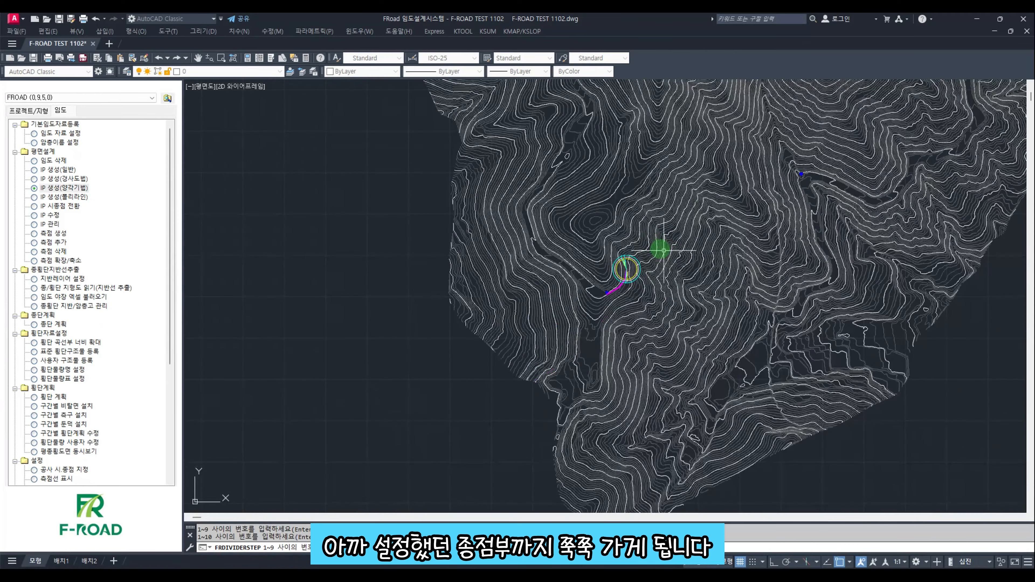
middle_drag(717, 224, 685, 296)
scroll(586, 353, up, 2)
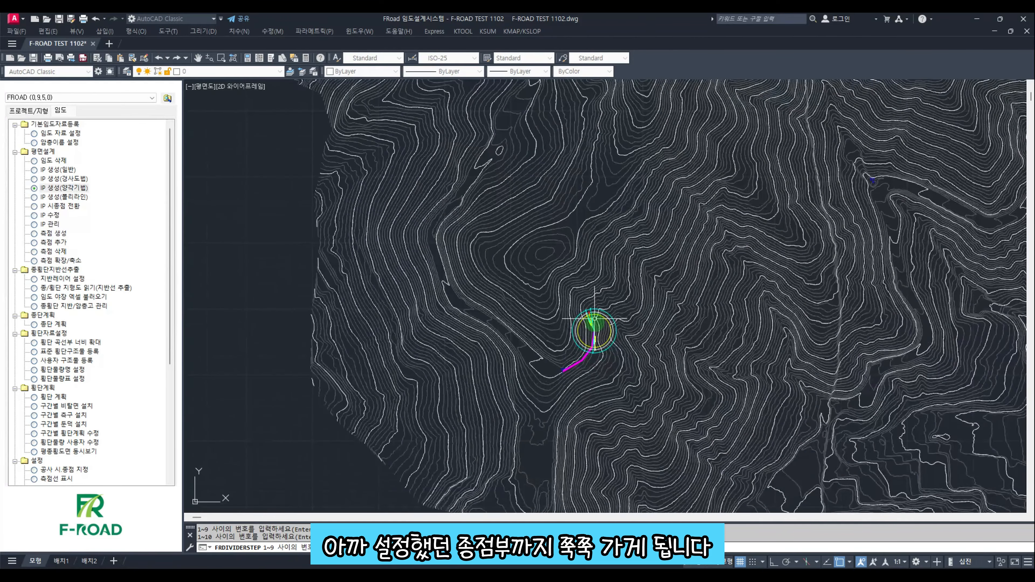
middle_drag(618, 299, 603, 309)
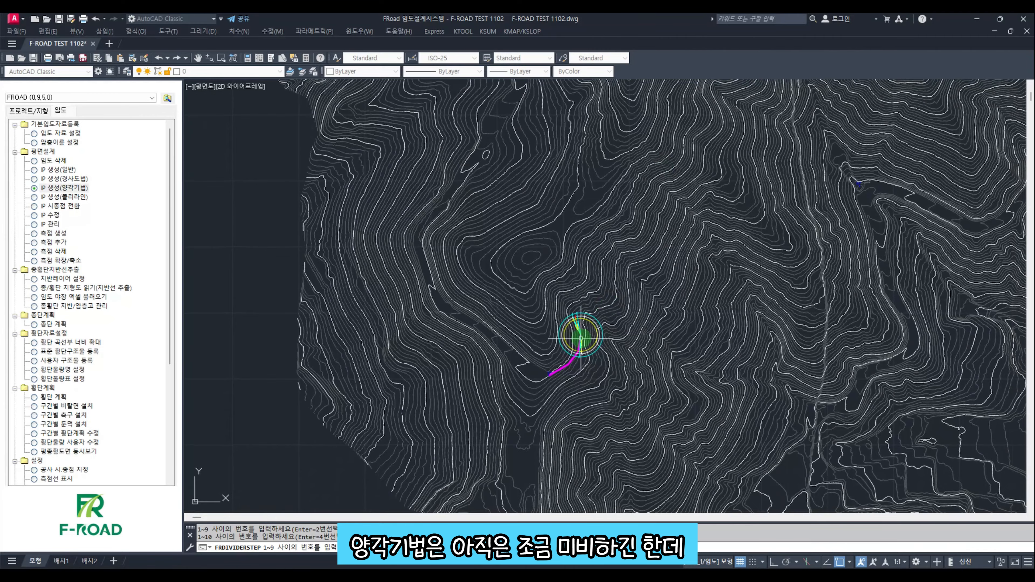
scroll(580, 338, up, 2)
scroll(579, 338, up, 2)
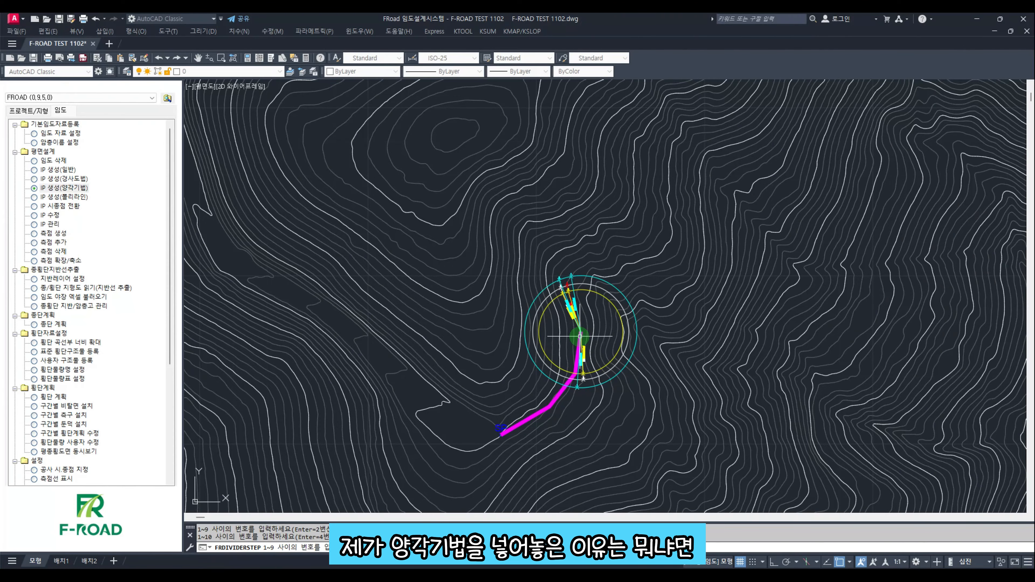
scroll(477, 331, down, 6)
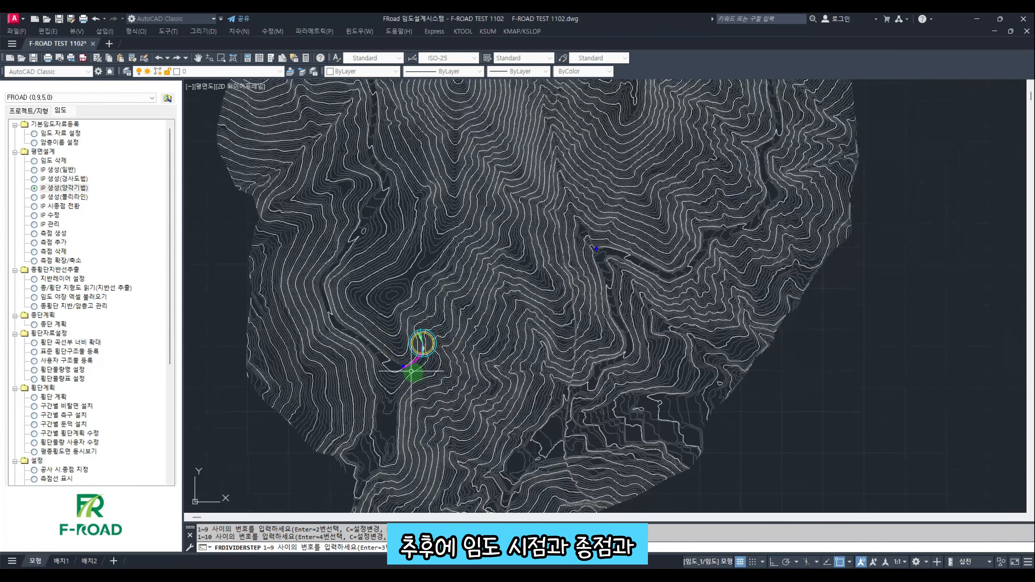
scroll(412, 371, up, 2)
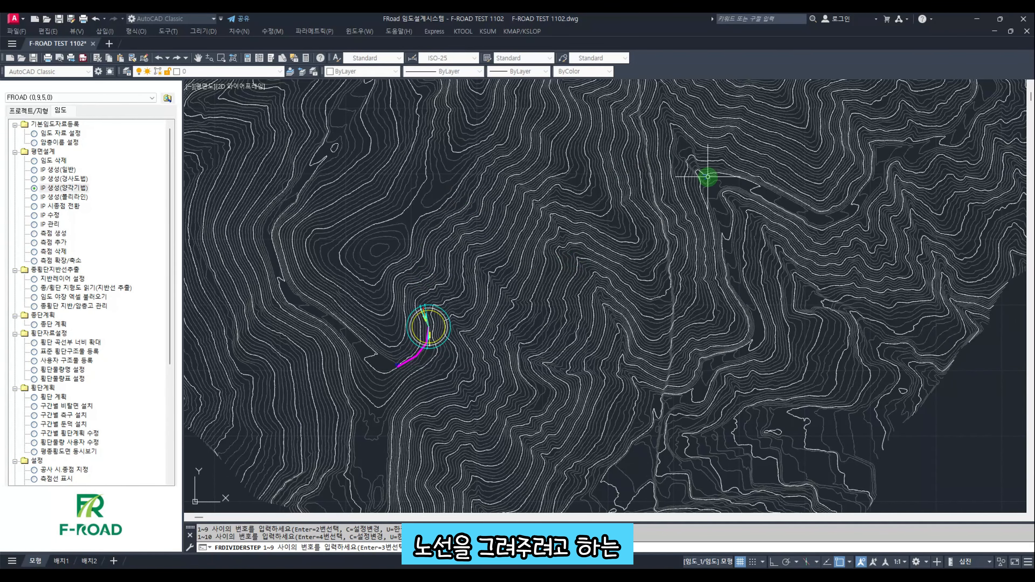
middle_drag(615, 224, 594, 296)
scroll(558, 305, up, 2)
mouse_move(527, 330)
middle_down()
mouse_move(538, 296)
mouse_move(549, 299)
middle_up()
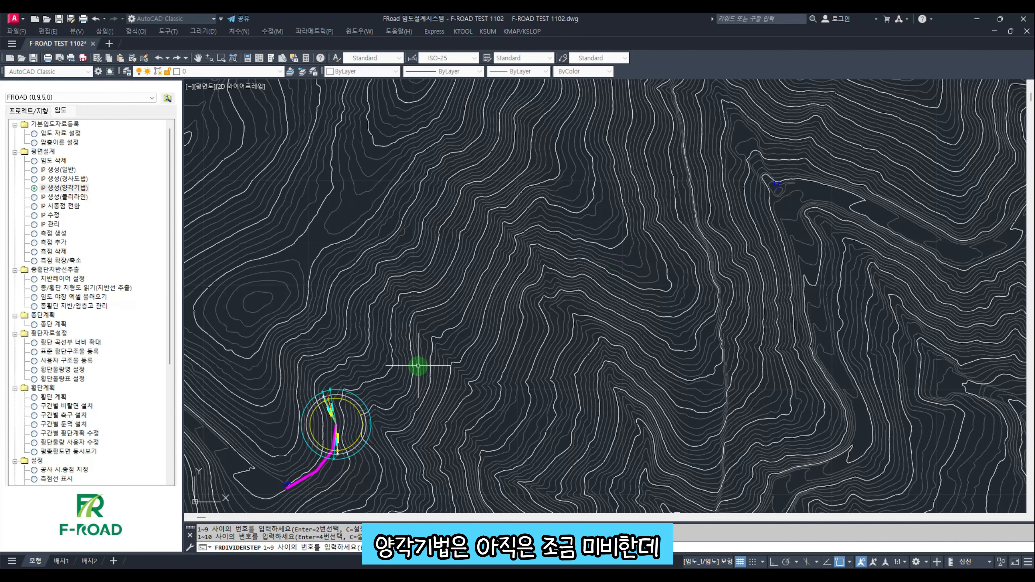
mouse_move(417, 385)
middle_down()
mouse_move(436, 357)
mouse_move(416, 397)
middle_up()
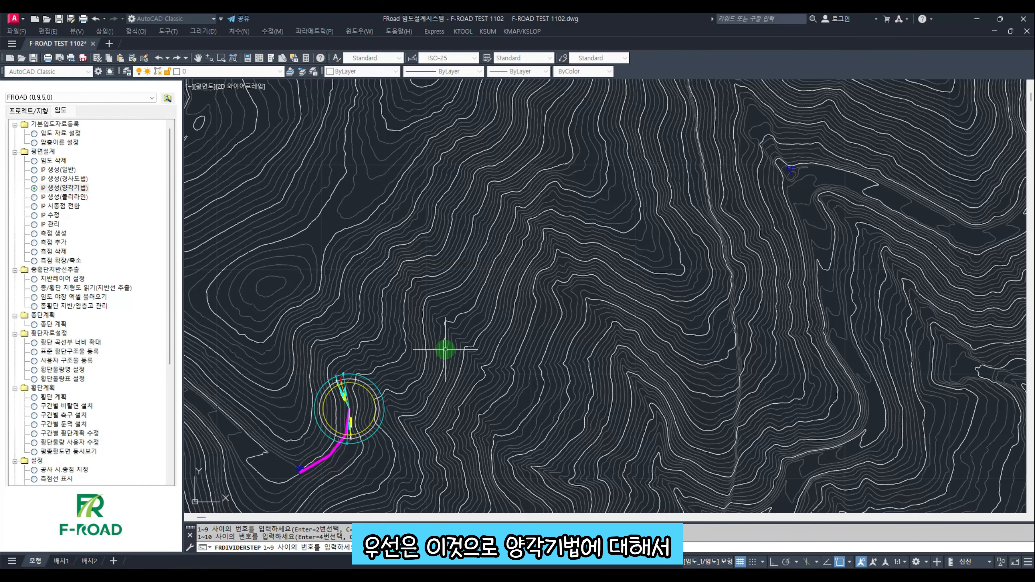
middle_drag(395, 391, 394, 369)
double_click(87, 197)
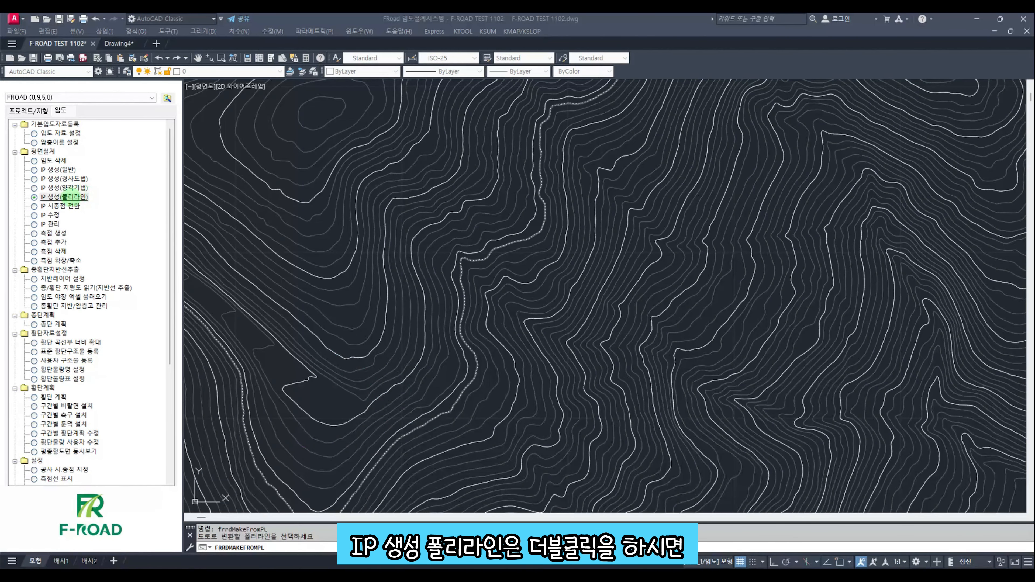
key(Escape)
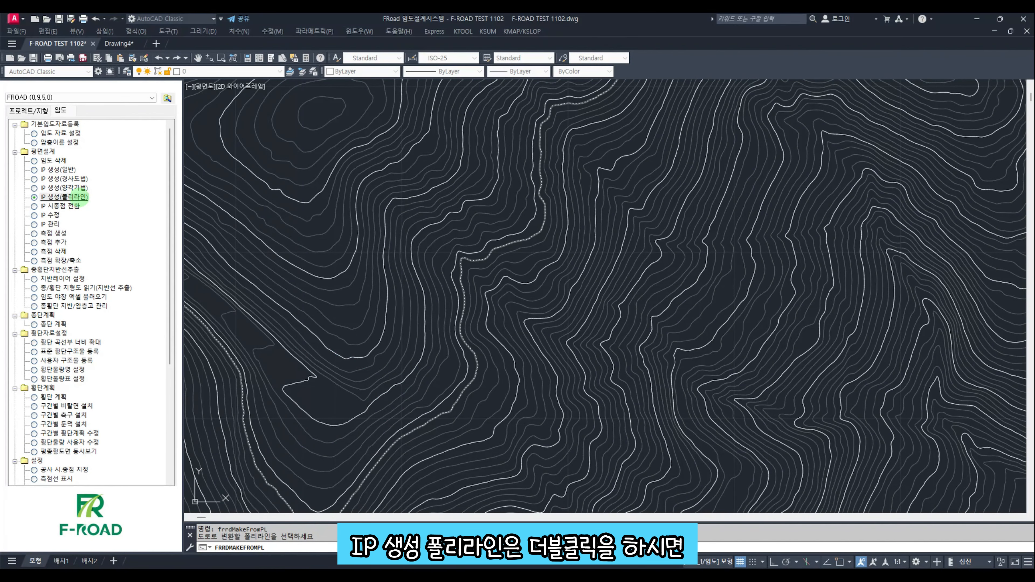
click(544, 316)
right_click(355, 492)
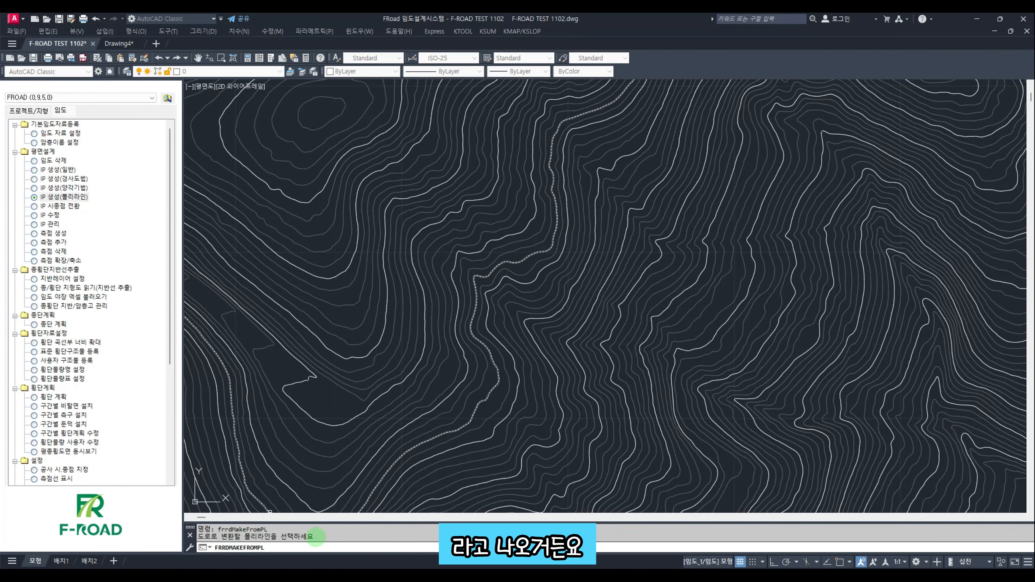
Switch to the Drawing4 drawing and copy its prepared alignment polyline to the clipboard.
click(118, 43)
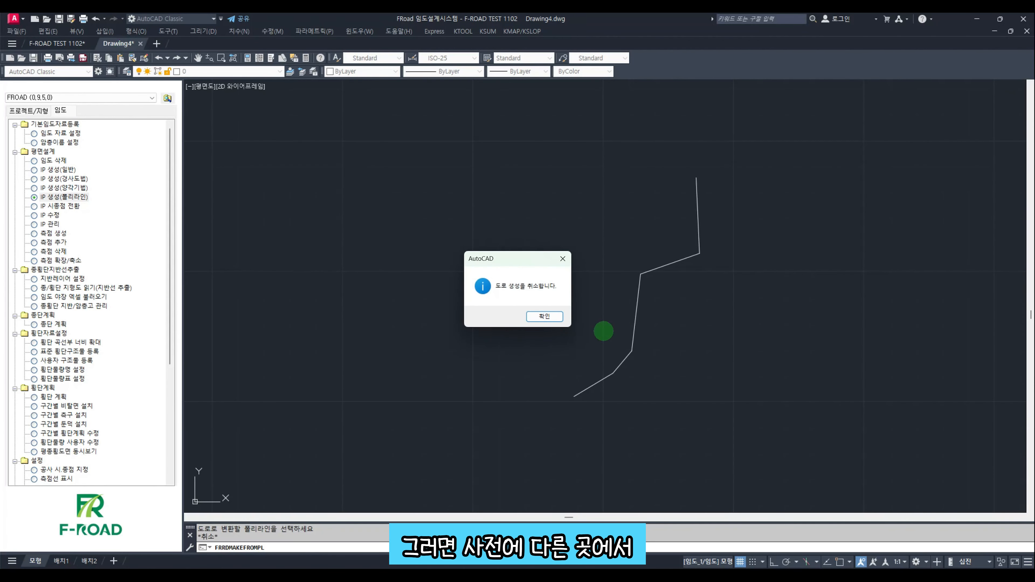
click(545, 316)
click(721, 342)
click(608, 246)
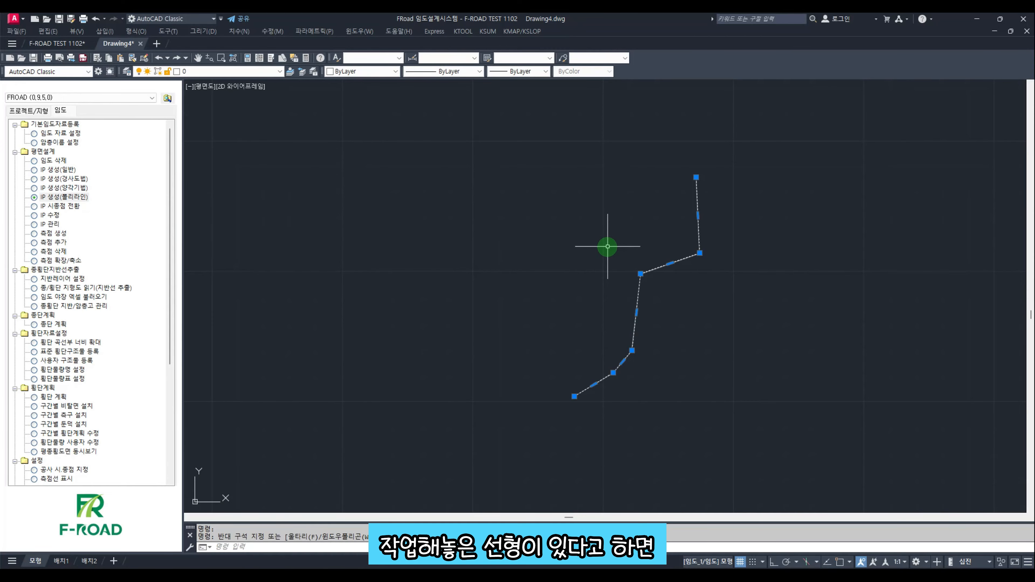
key(ctrl+c)
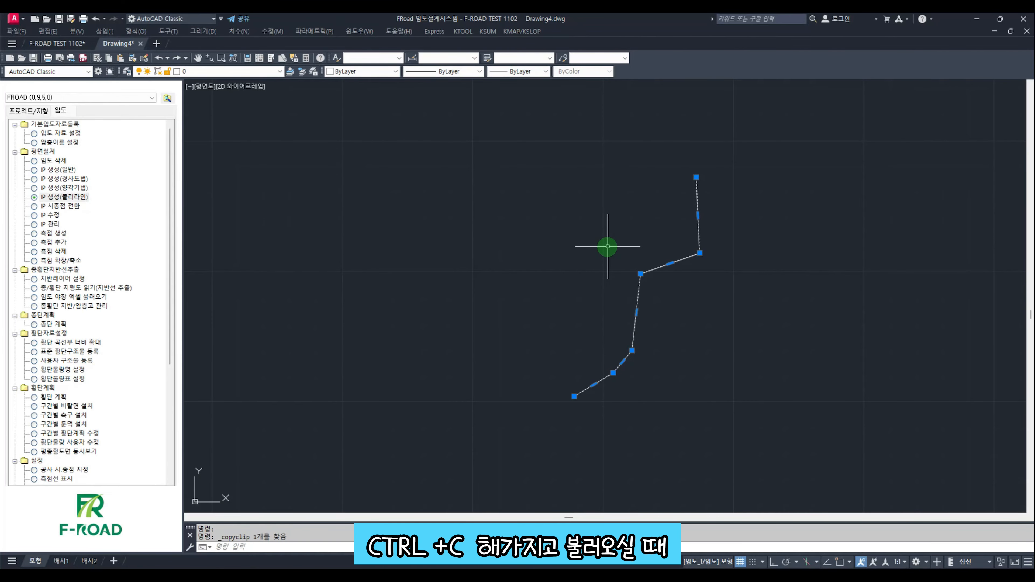
Paste the copied polyline at its original coordinates onto the contour map in the F-ROAD TEST 1102 drawing.
click(68, 44)
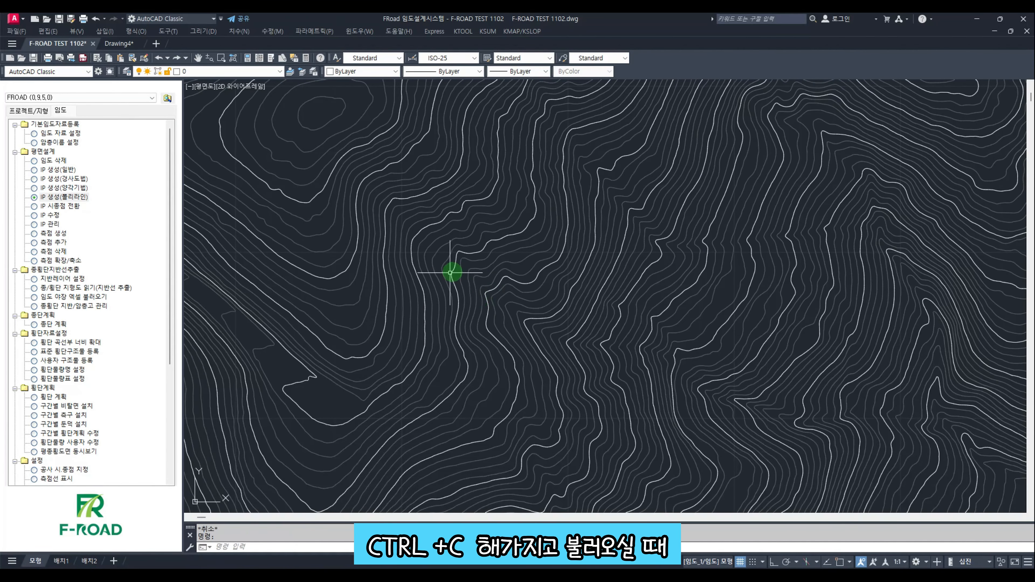
right_click(401, 355)
mouse_move(492, 383)
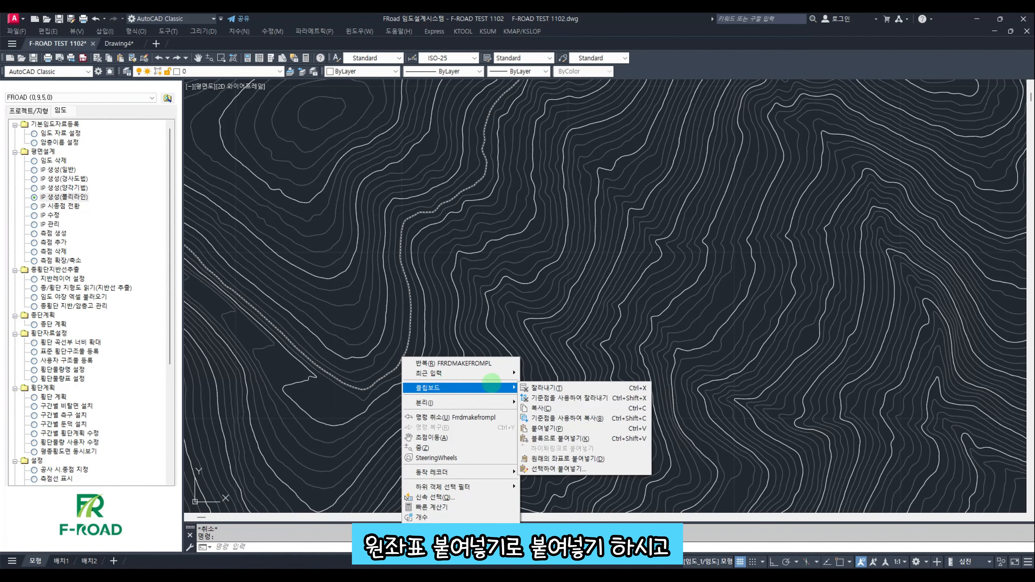
click(566, 459)
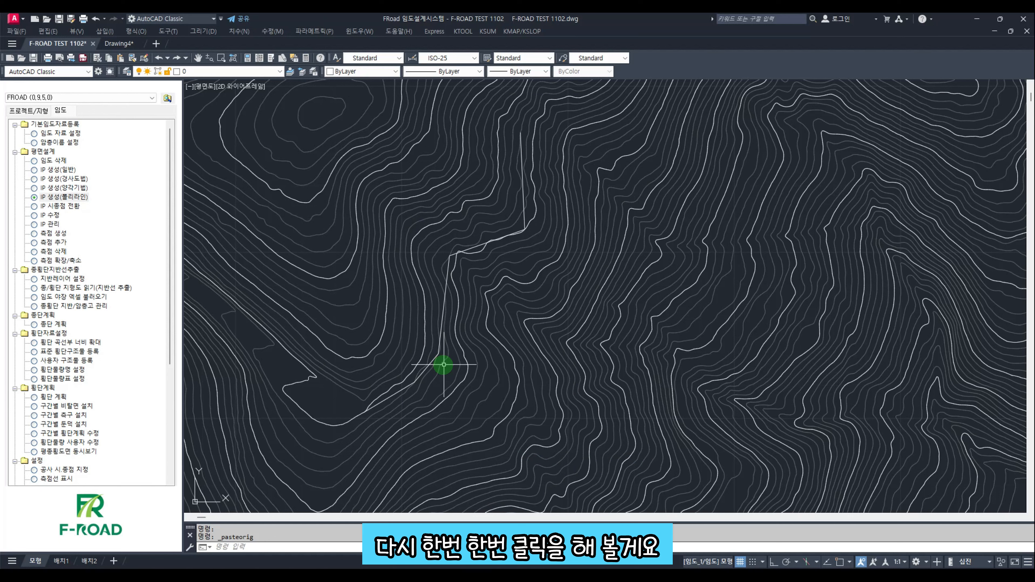
Convert the pasted polyline into a 산불진화임도 road named 임도_1 with a 20 m station interval and a 0.00 m start distance.
click(76, 200)
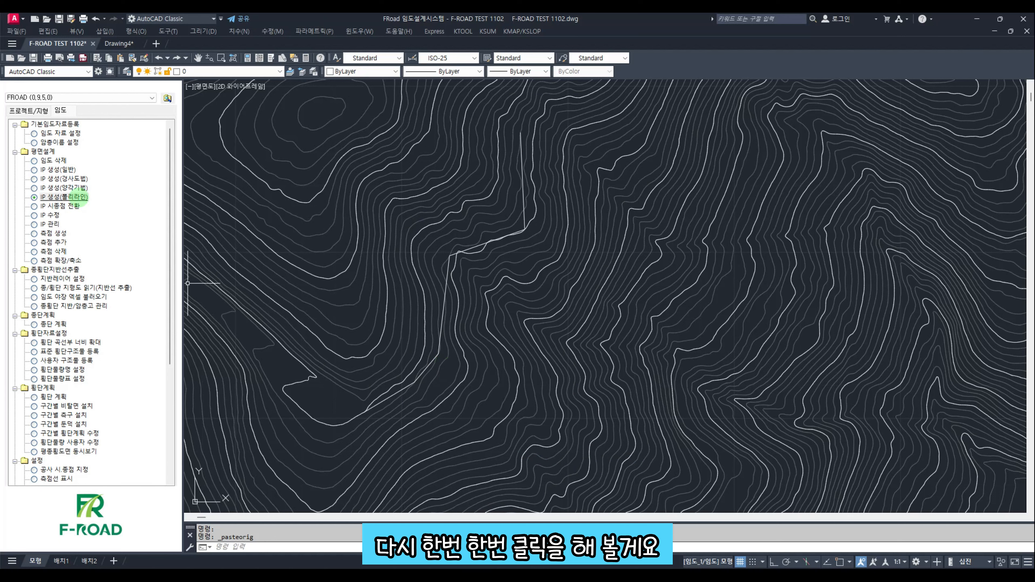
click(75, 197)
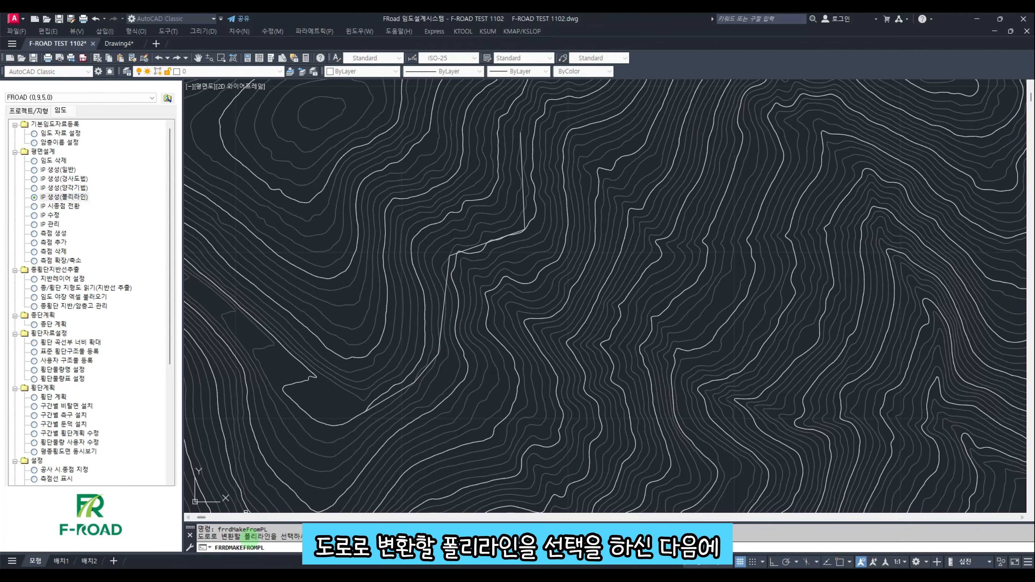
click(388, 399)
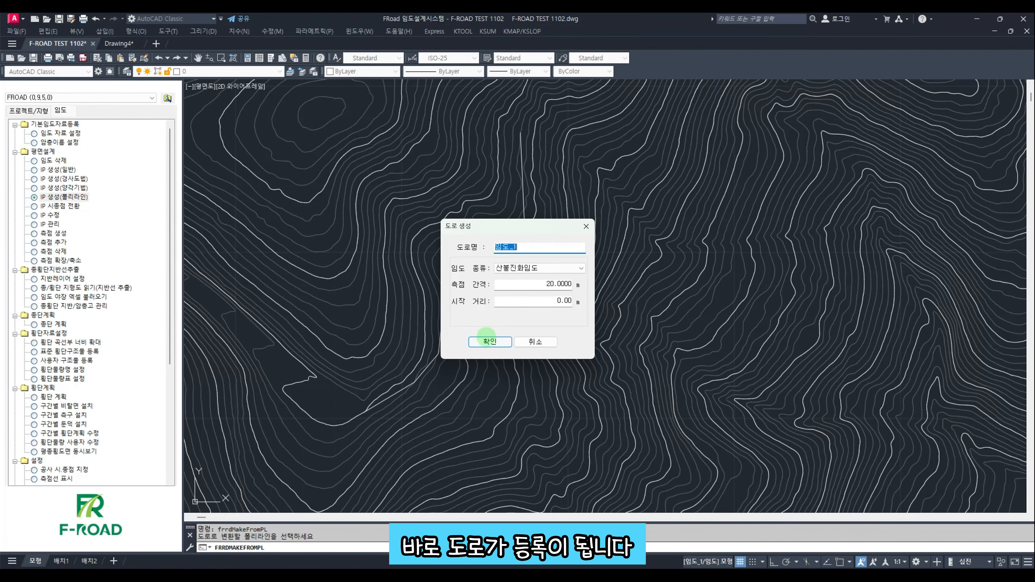
click(489, 341)
click(524, 316)
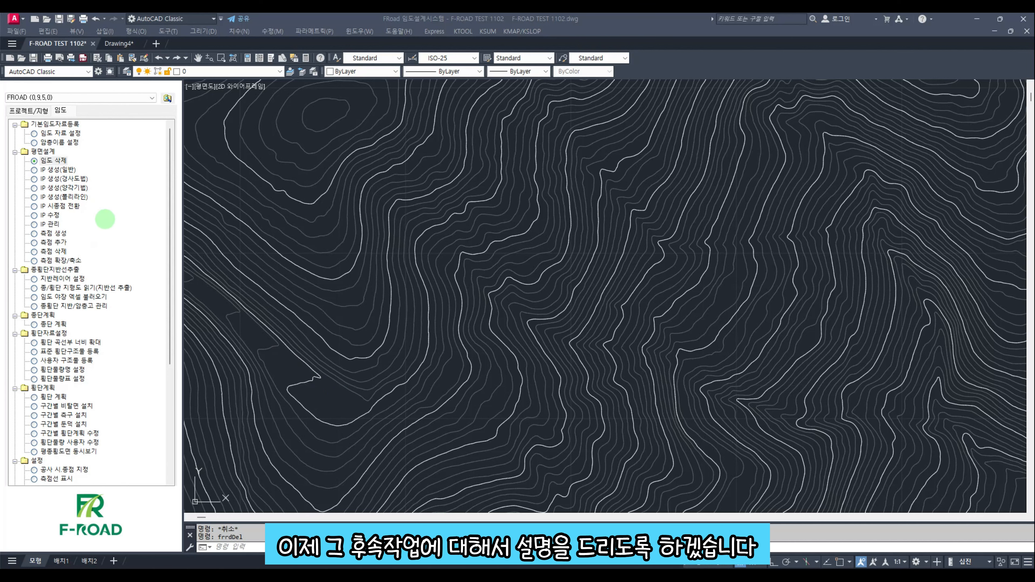
Swap the start and end points of the road's IPs, correcting the end distance to a whole number.
click(61, 206)
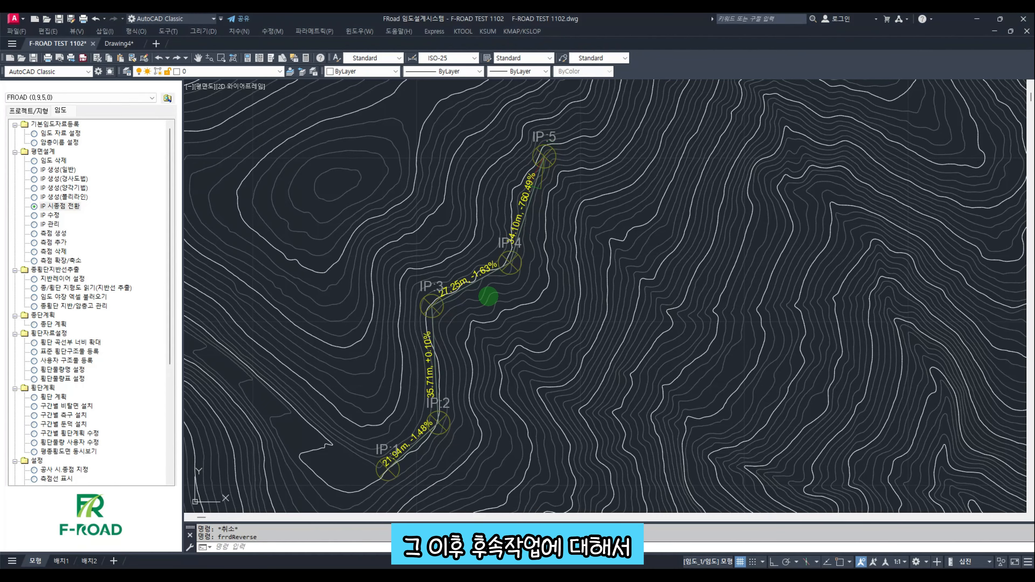
middle_drag(469, 301, 484, 298)
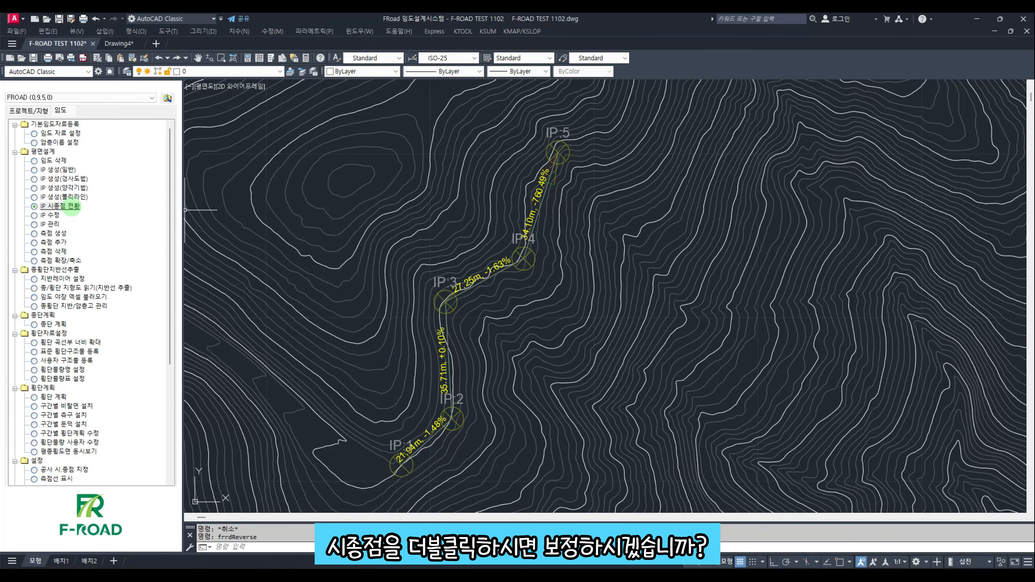
double_click(72, 207)
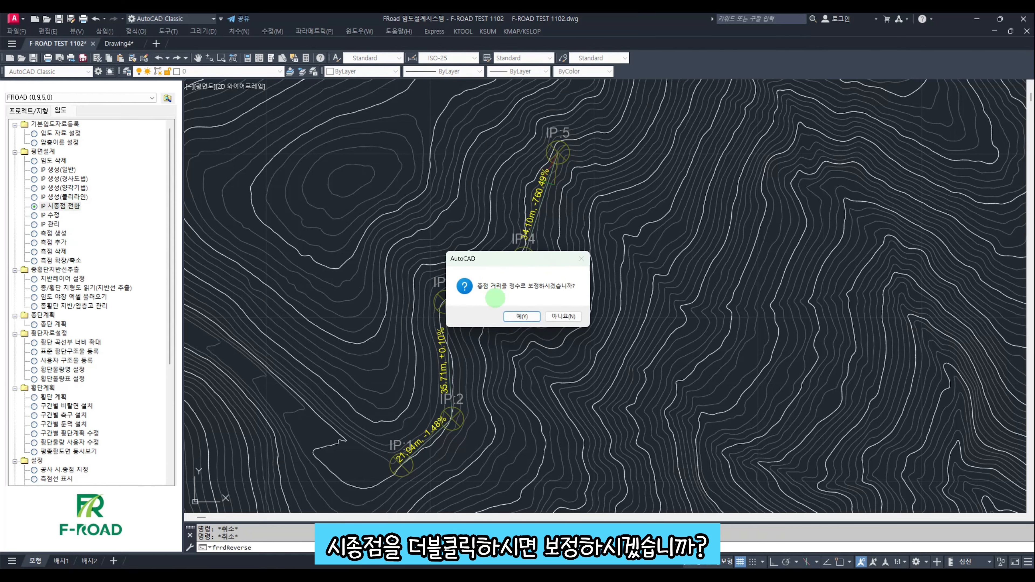
click(526, 317)
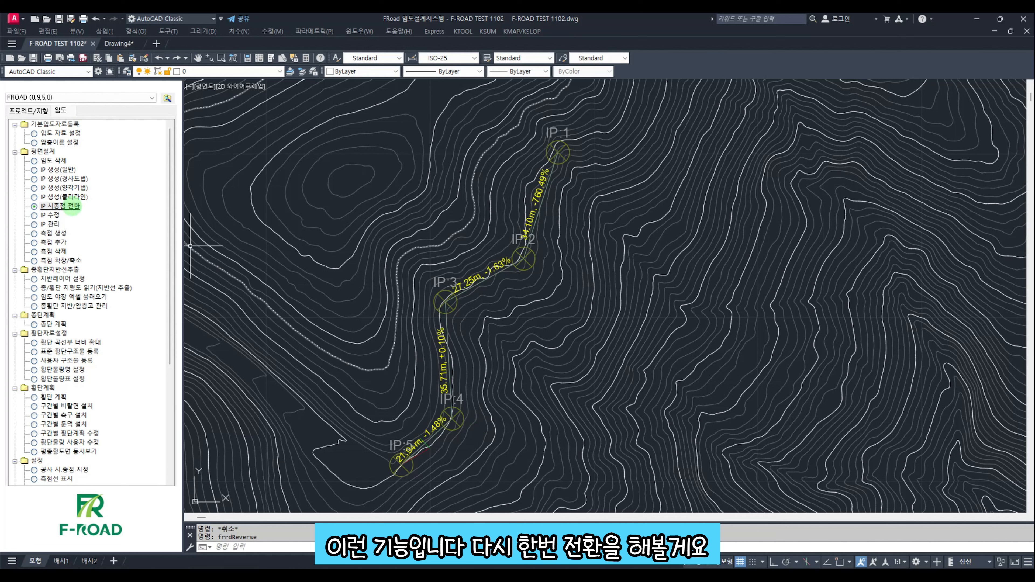
Reverse the road's IP order again, accepting the end-distance correction, so numbering starts from the southwest end.
double_click(72, 209)
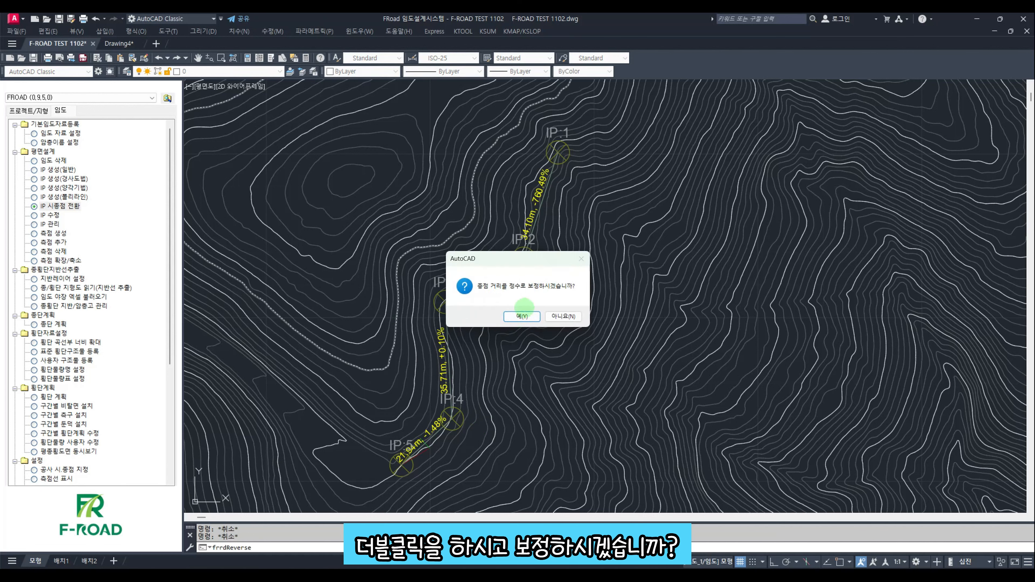
click(521, 317)
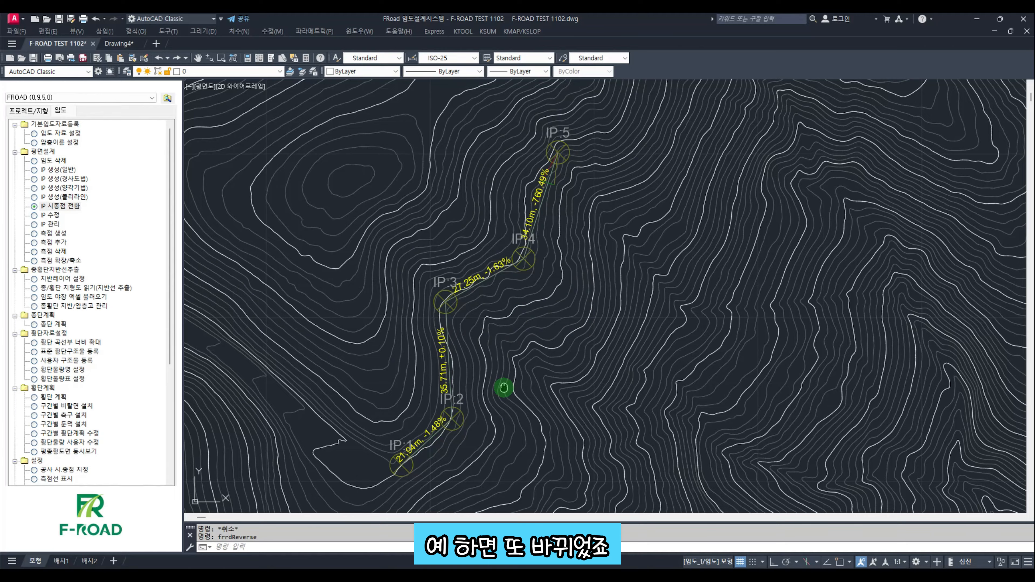
middle_drag(497, 389, 451, 411)
scroll(490, 398, up, 1)
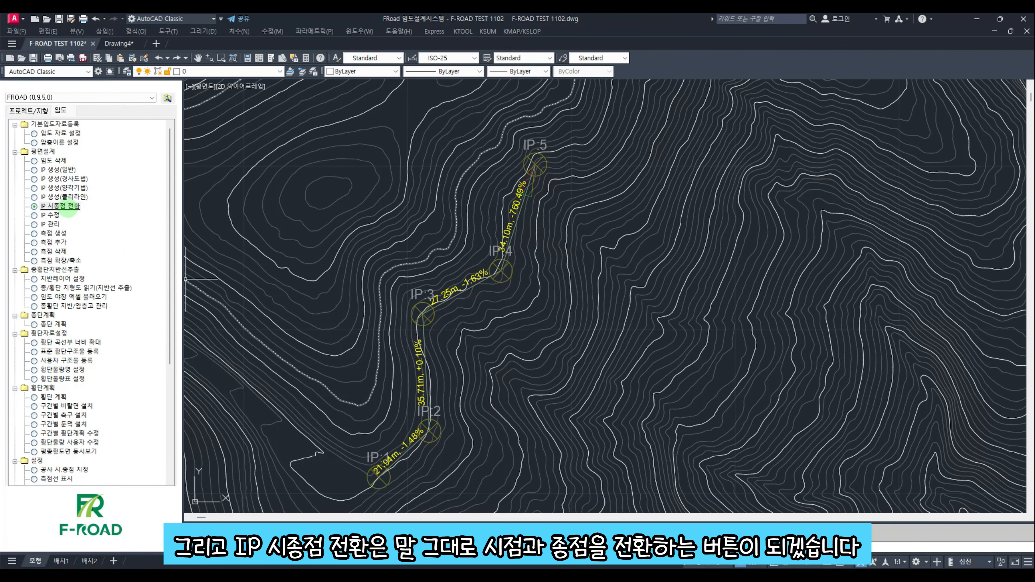
middle_drag(427, 370, 416, 352)
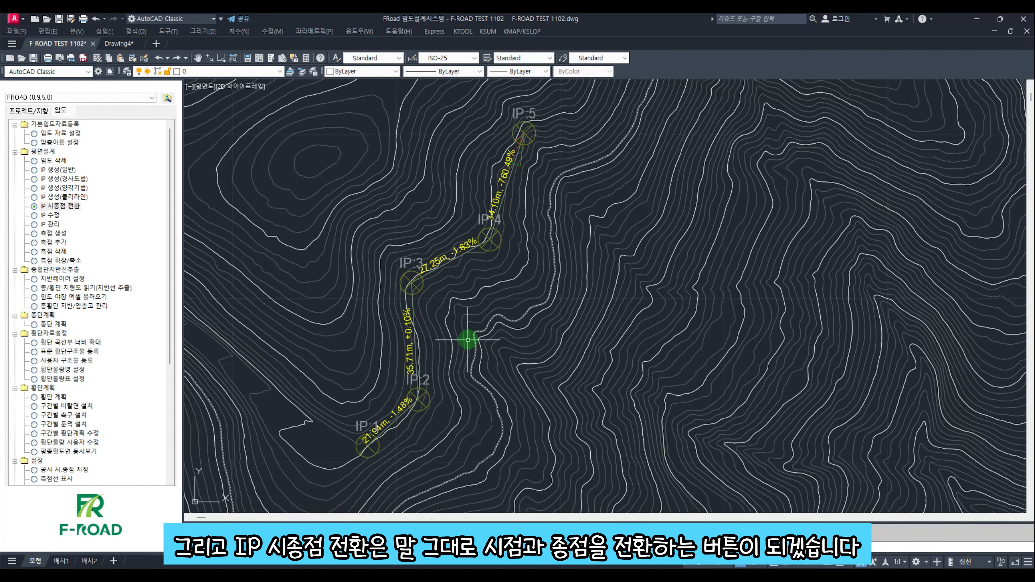
Edit the IPs in direct-move mode and shift IP:3 slightly west-northwest by its centre point, accepting the end-distance correction.
click(51, 215)
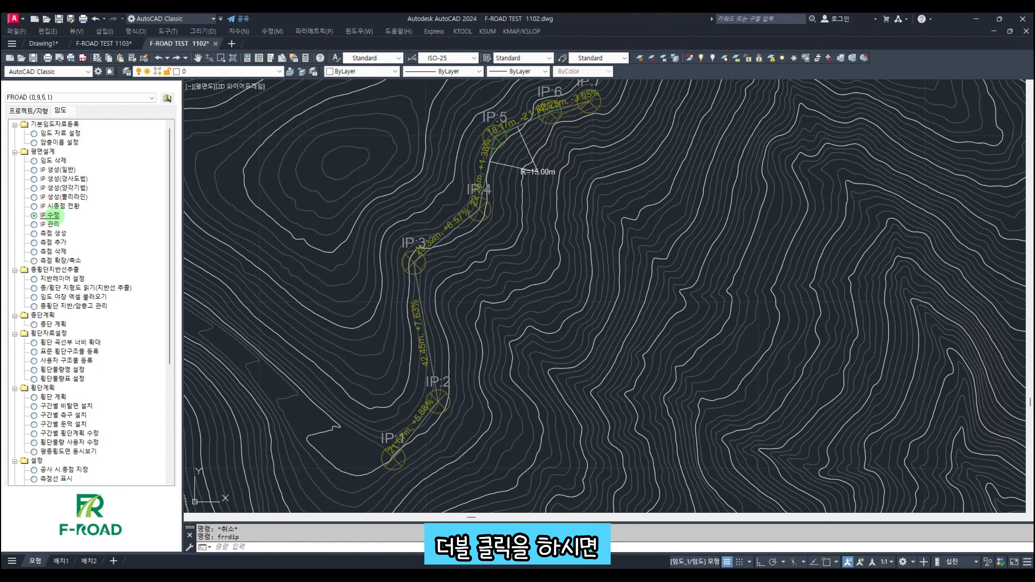
double_click(49, 215)
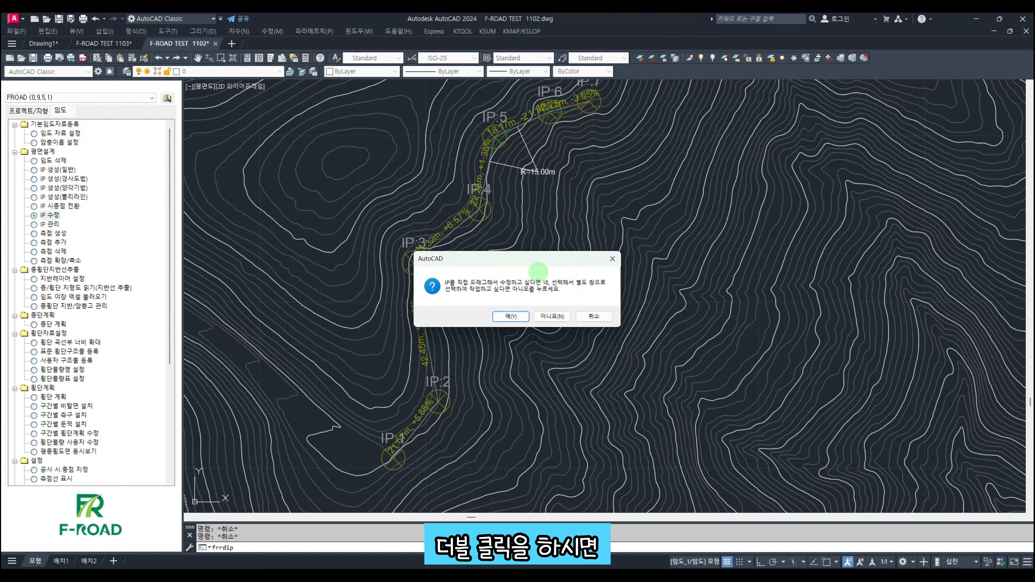
drag(538, 269, 797, 213)
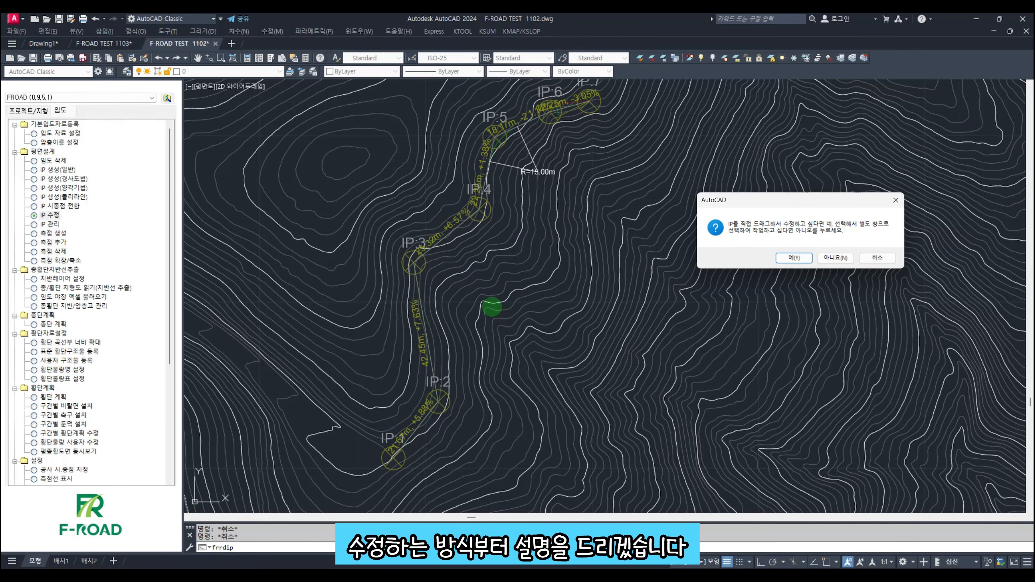
click(793, 258)
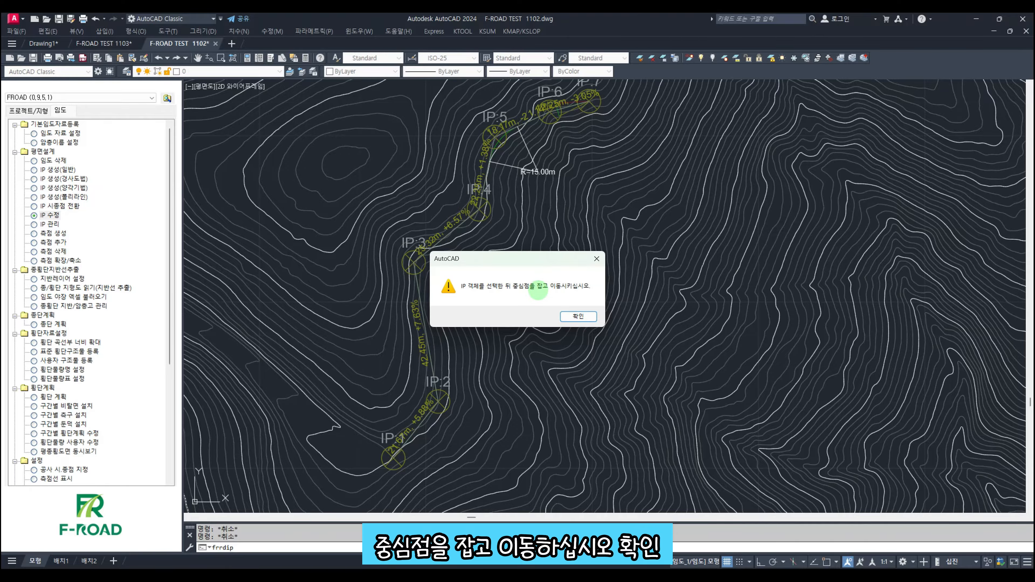
click(578, 316)
scroll(420, 255, up, 2)
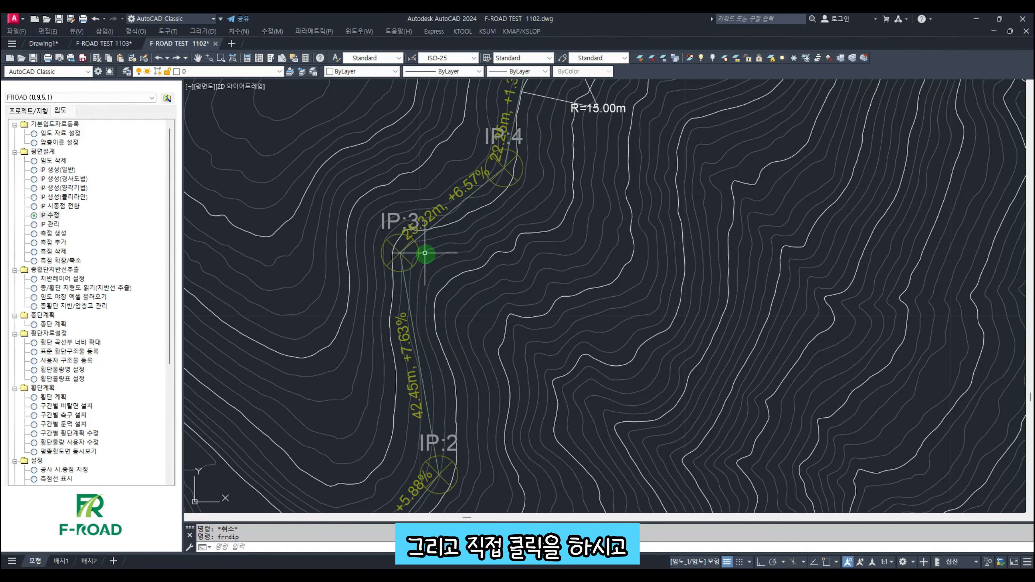
click(418, 249)
click(401, 253)
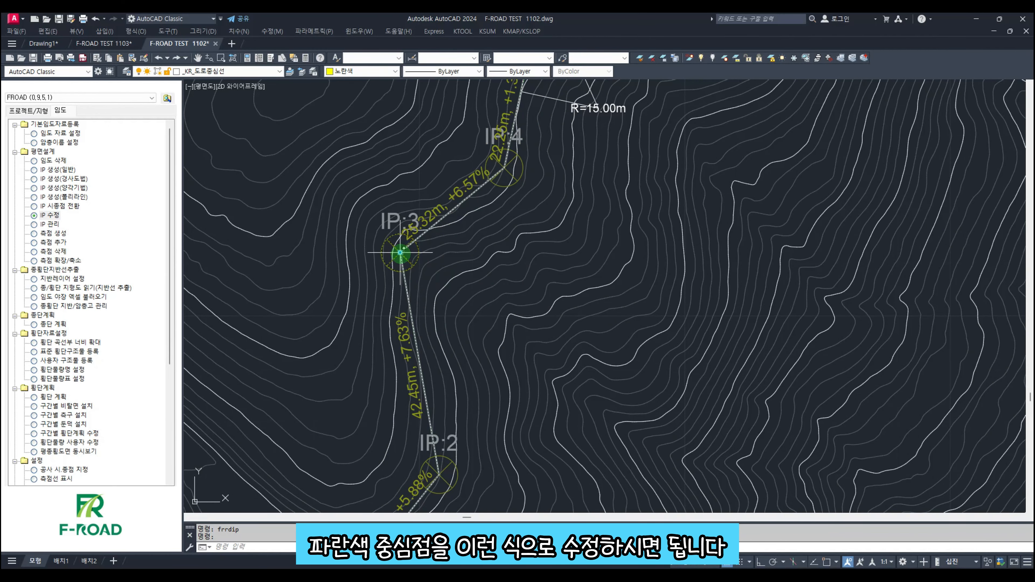
scroll(400, 253, down, 2)
click(377, 244)
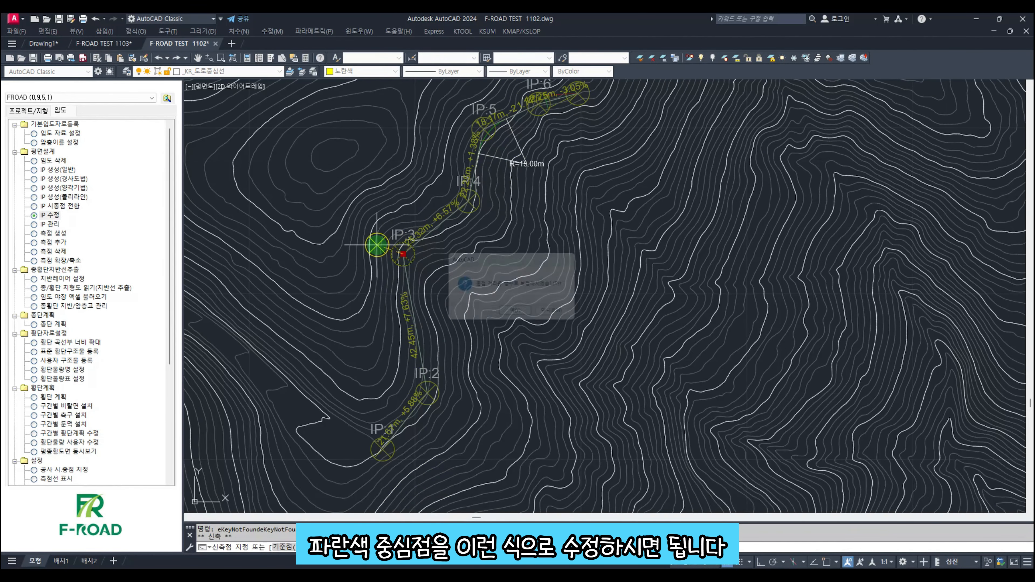
click(522, 316)
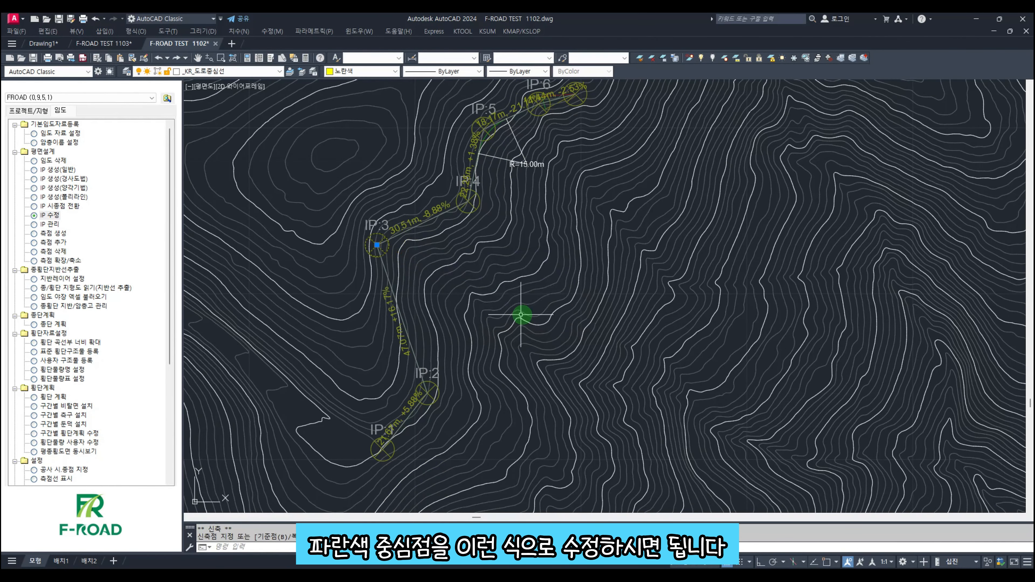
Move IP:5 northwest by its centre point with the end distance corrected, and check the updated longitudinal slopes.
middle_drag(507, 224, 478, 341)
scroll(470, 244, up, 4)
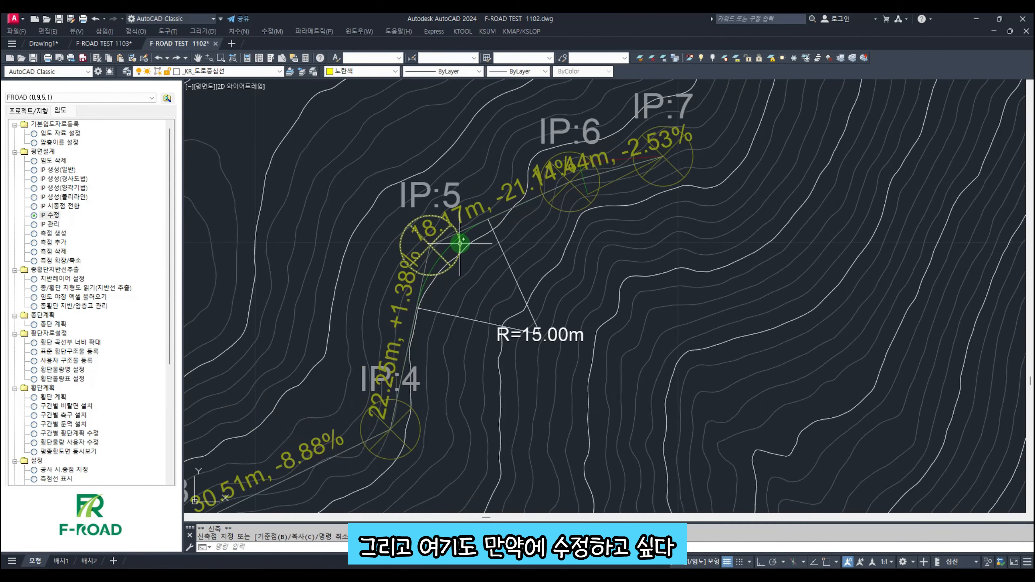
click(460, 244)
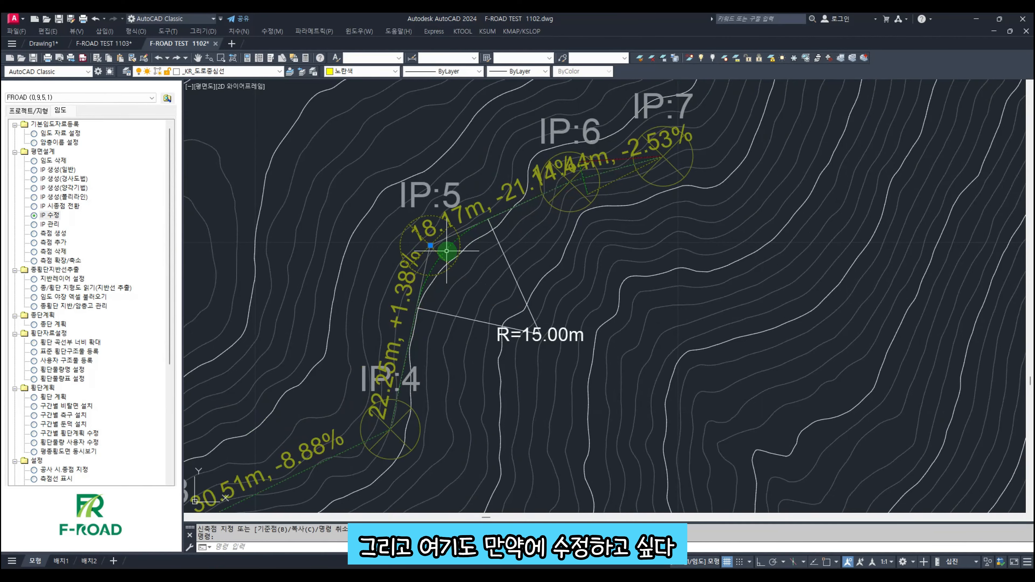
click(402, 225)
click(522, 316)
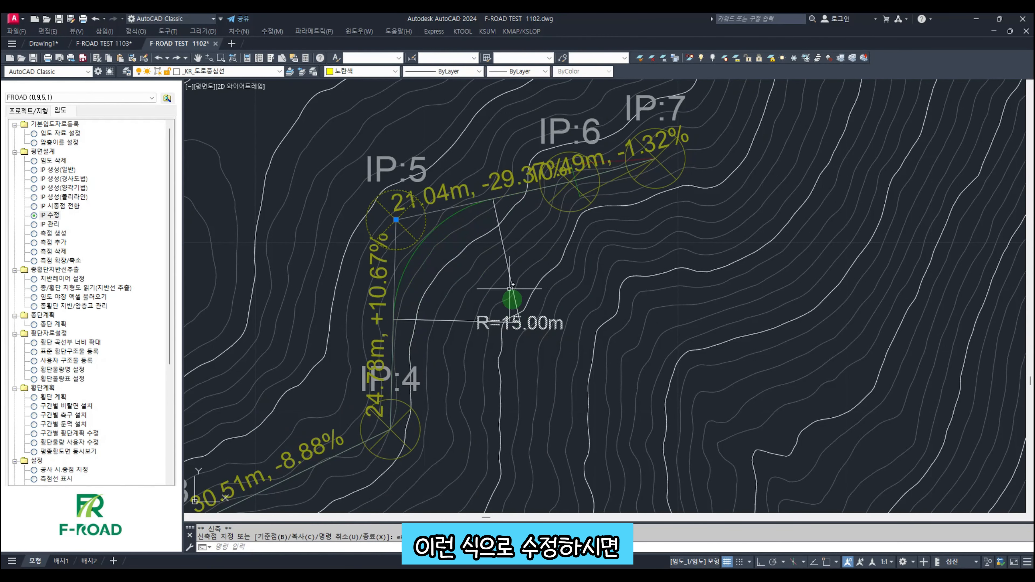
scroll(550, 267, down, 5)
scroll(469, 327, up, 5)
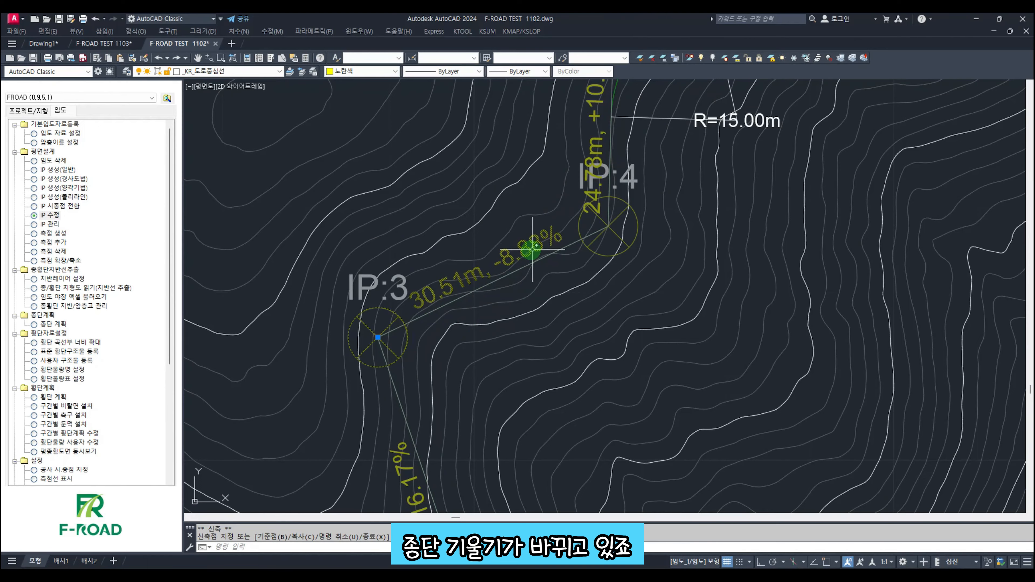
scroll(523, 298, down, 5)
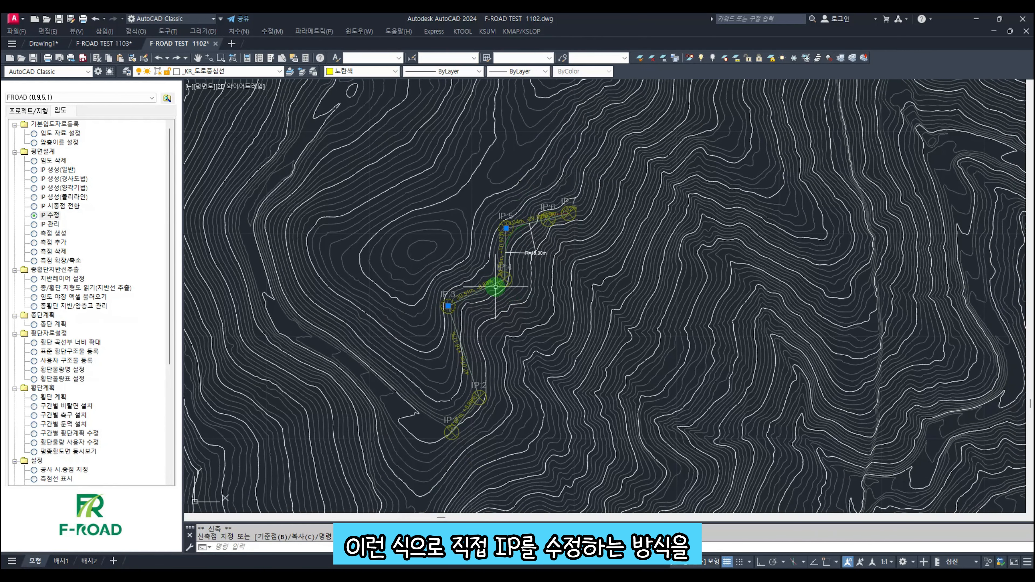
key(Escape)
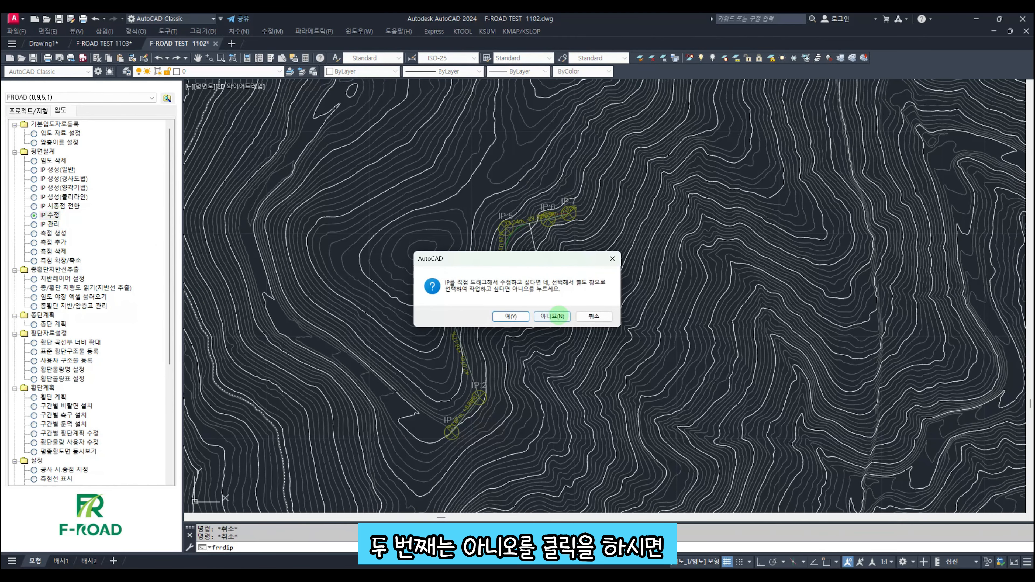
Edit IP:3 through the separate IP settings window, repositioning it southeast to about X 237644.84, Y 470311.46.
click(553, 317)
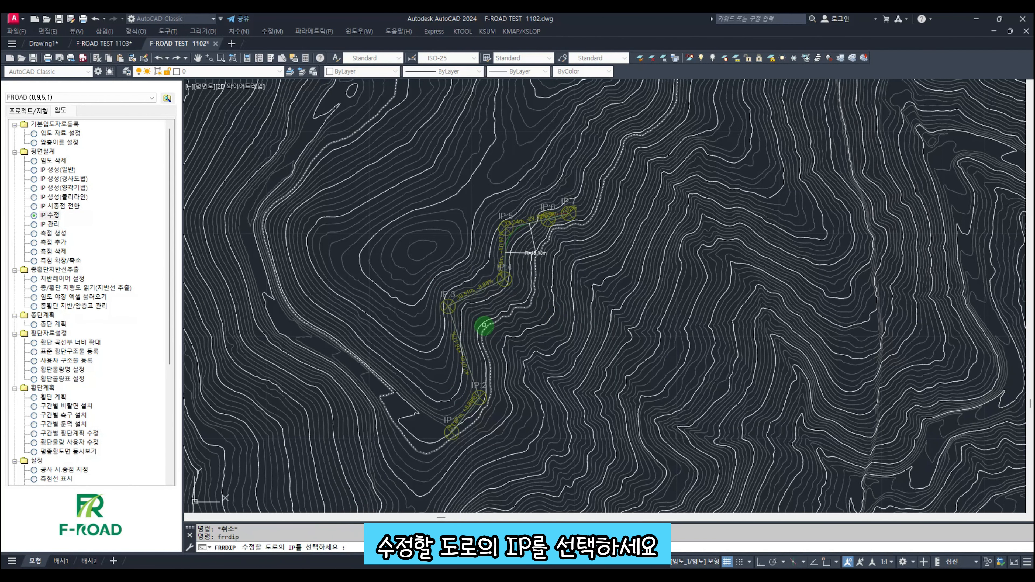
scroll(462, 308, up, 8)
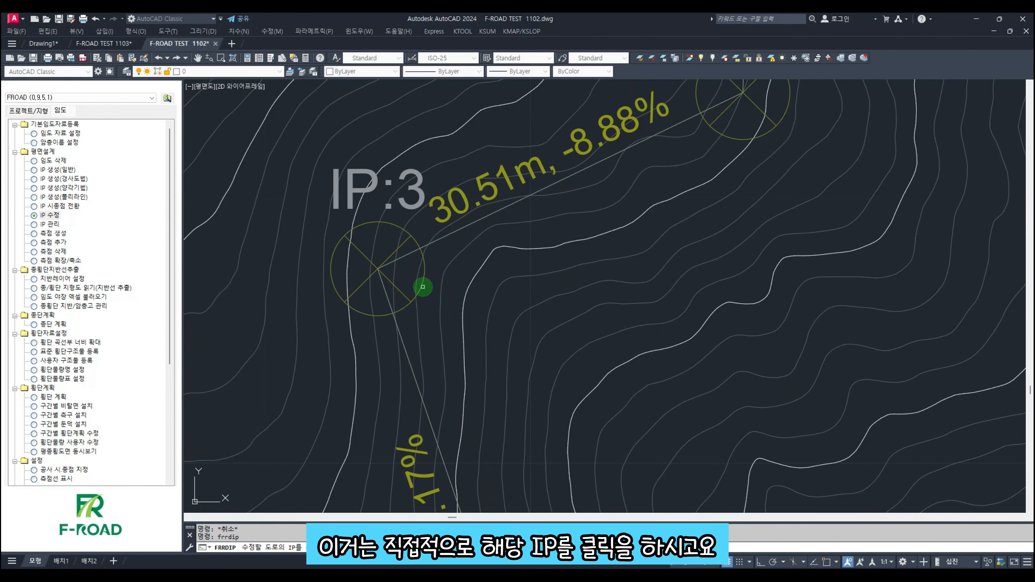
click(423, 287)
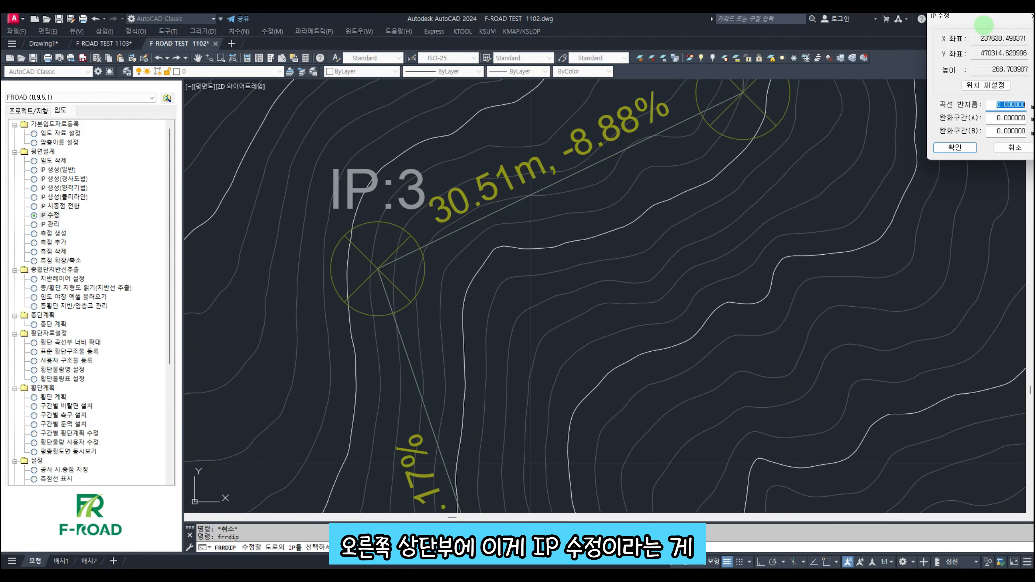
drag(984, 19, 947, 40)
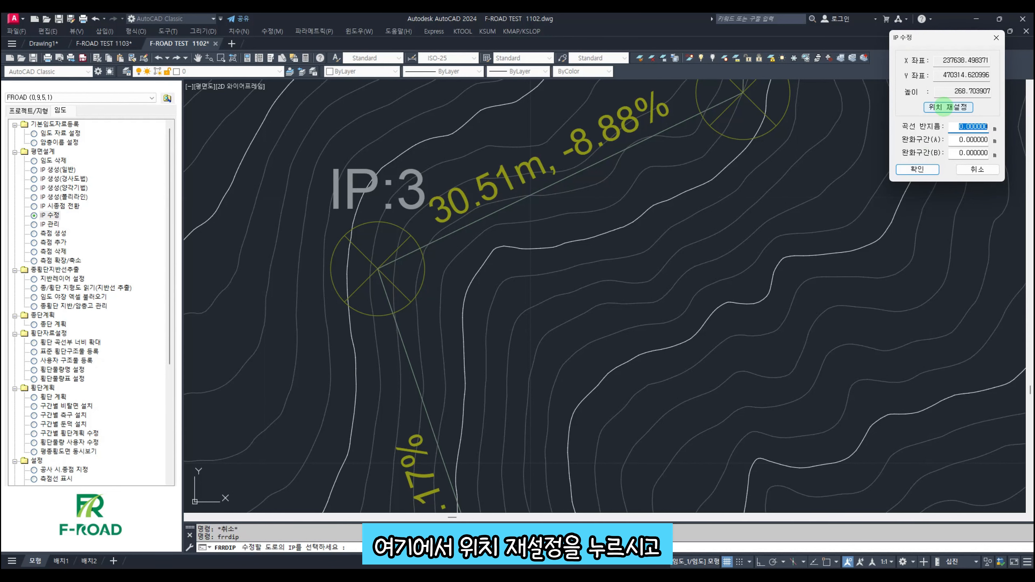
click(946, 107)
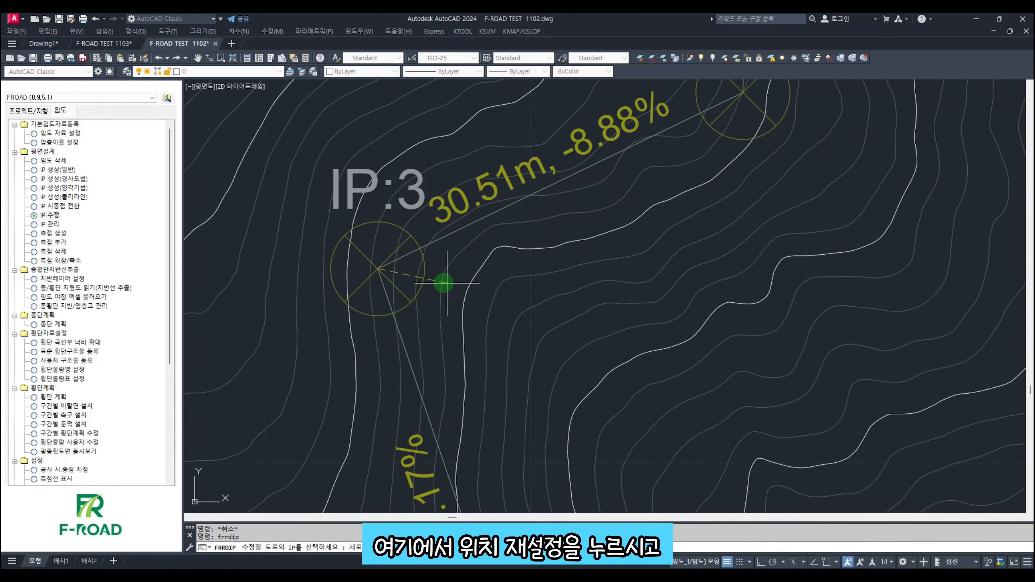
scroll(456, 288, down, 4)
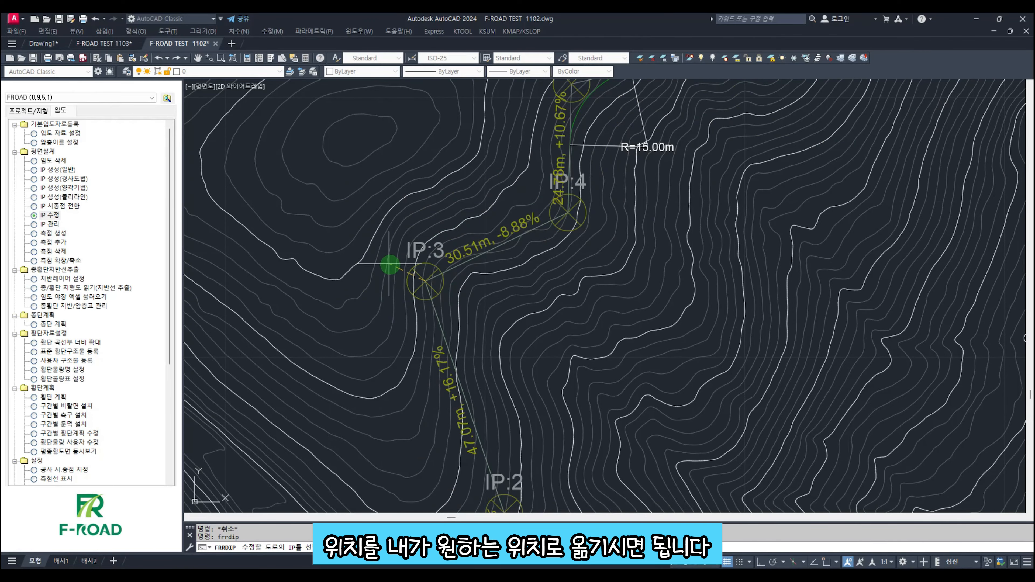
scroll(458, 297, up, 3)
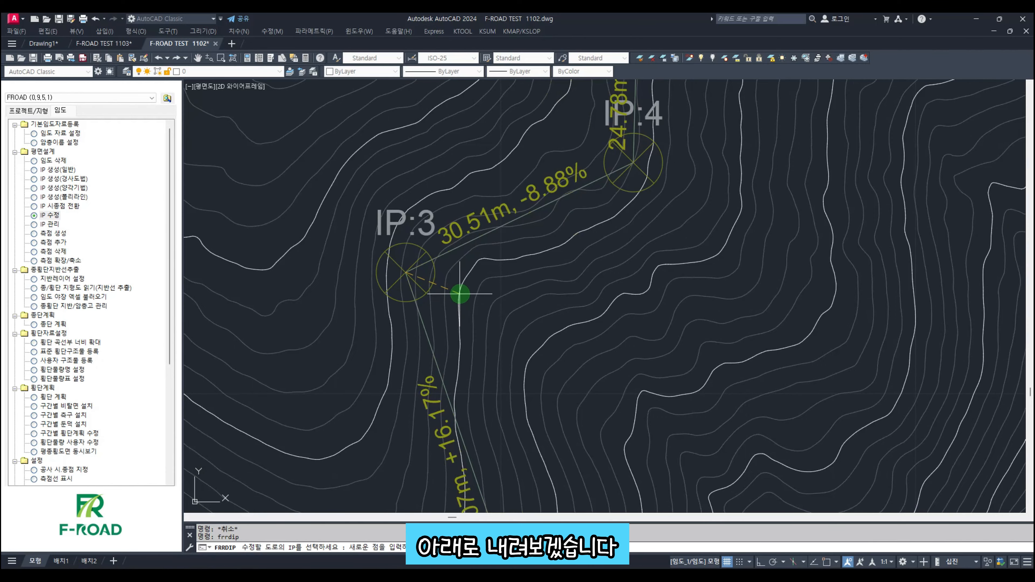
click(458, 297)
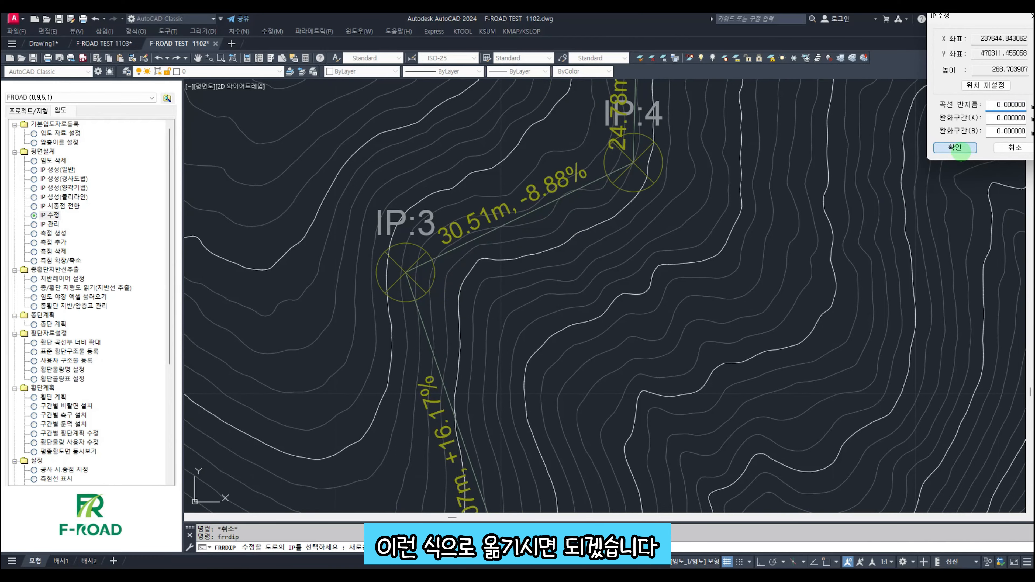
click(955, 148)
click(532, 318)
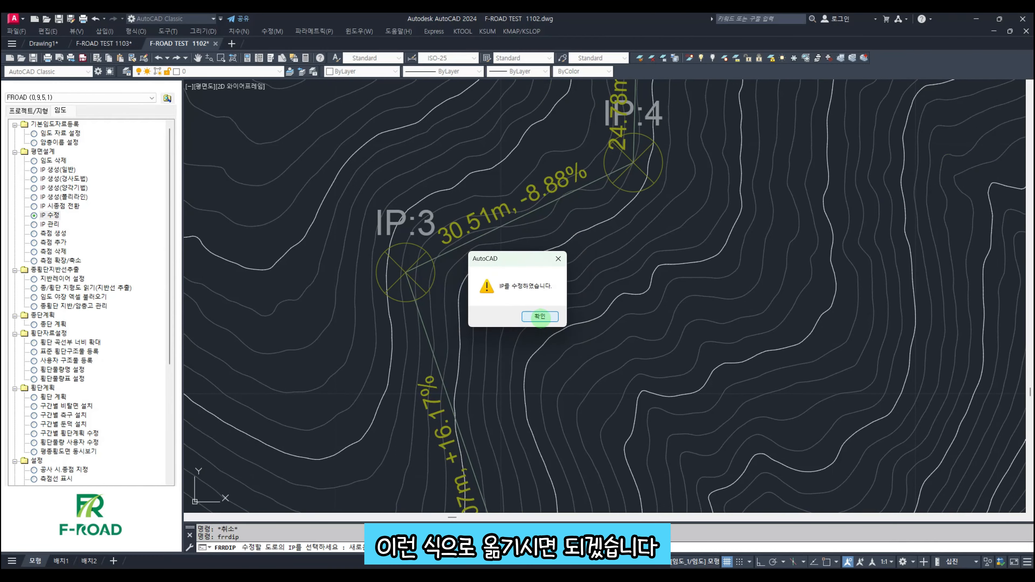
Confirm the IP:3 modification and bring the whole road from IP:1 to IP:7 into view.
click(540, 316)
scroll(544, 322, down, 5)
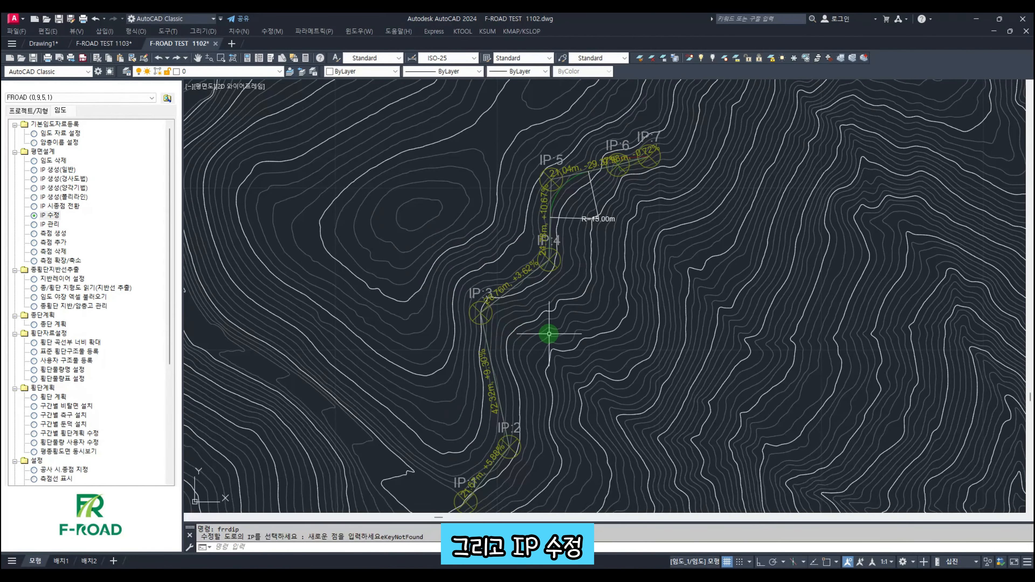
middle_drag(549, 334, 564, 312)
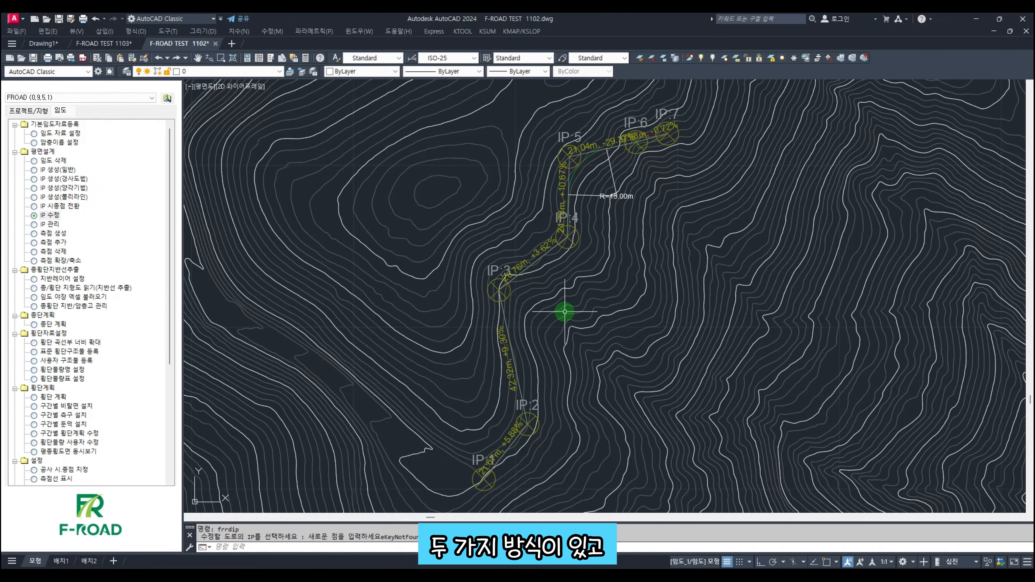
Edit IP:5 through the separate IP settings window and set its curve radius to 20.
click(50, 215)
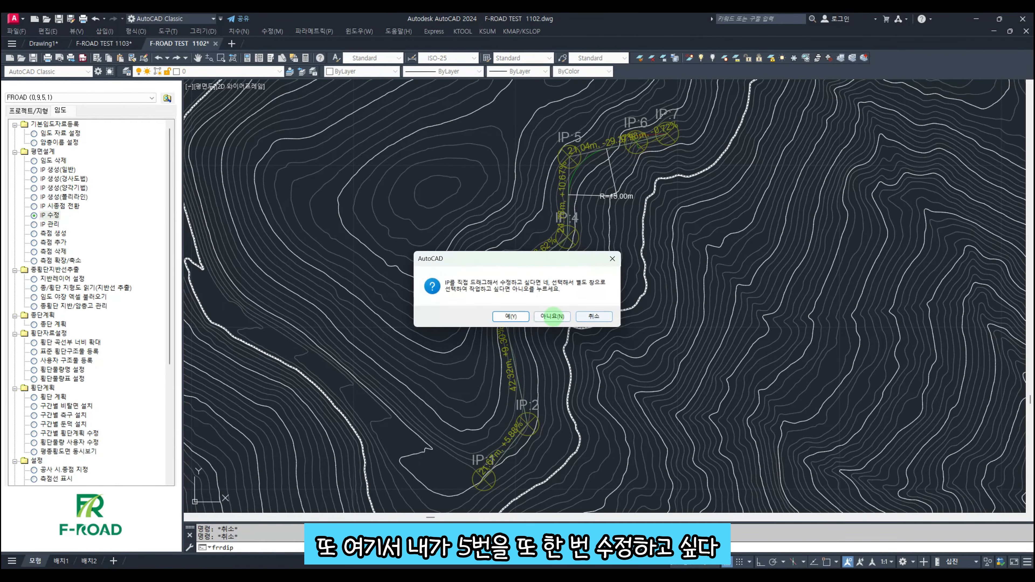
click(553, 316)
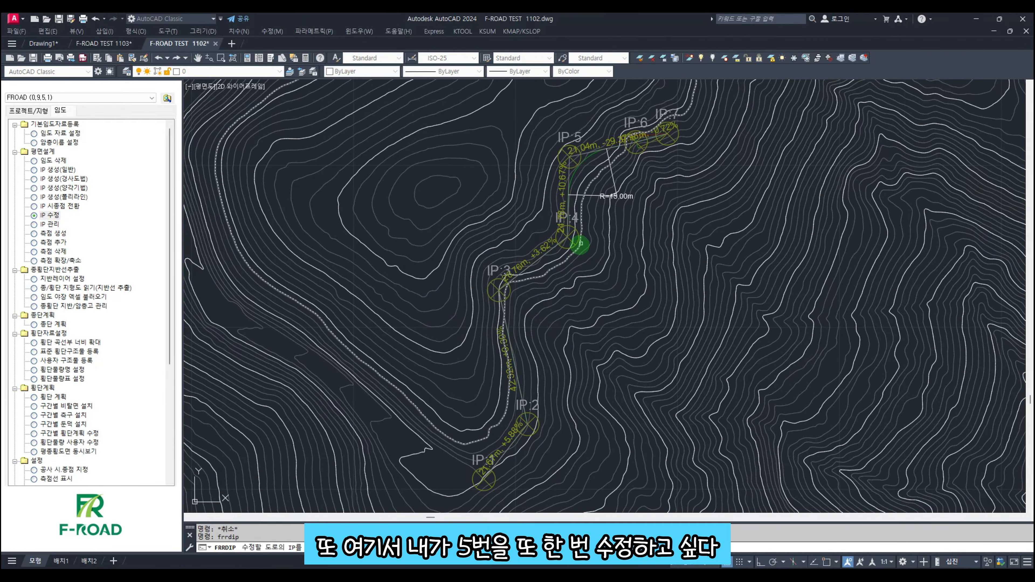
scroll(581, 153, up, 4)
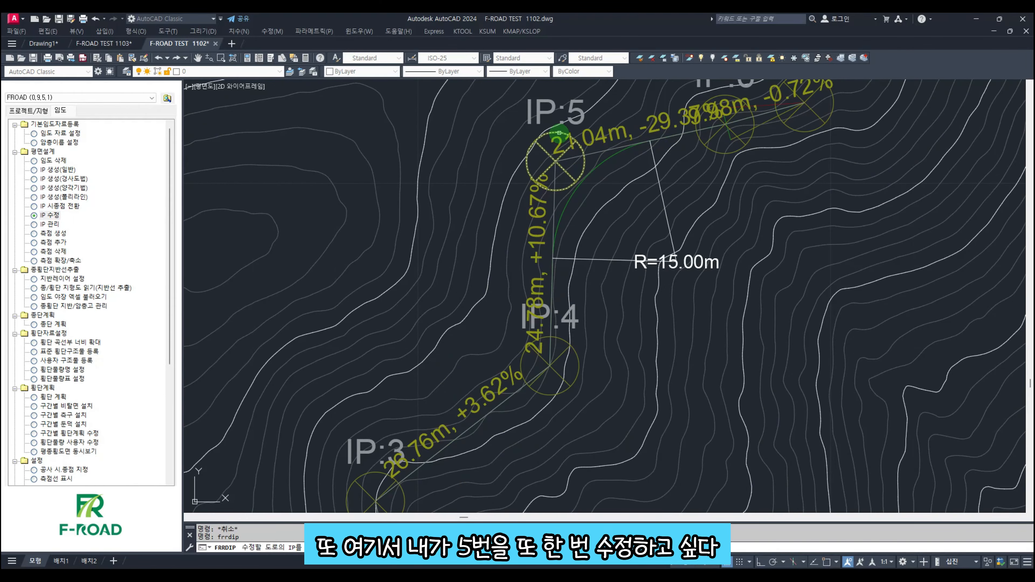
click(560, 132)
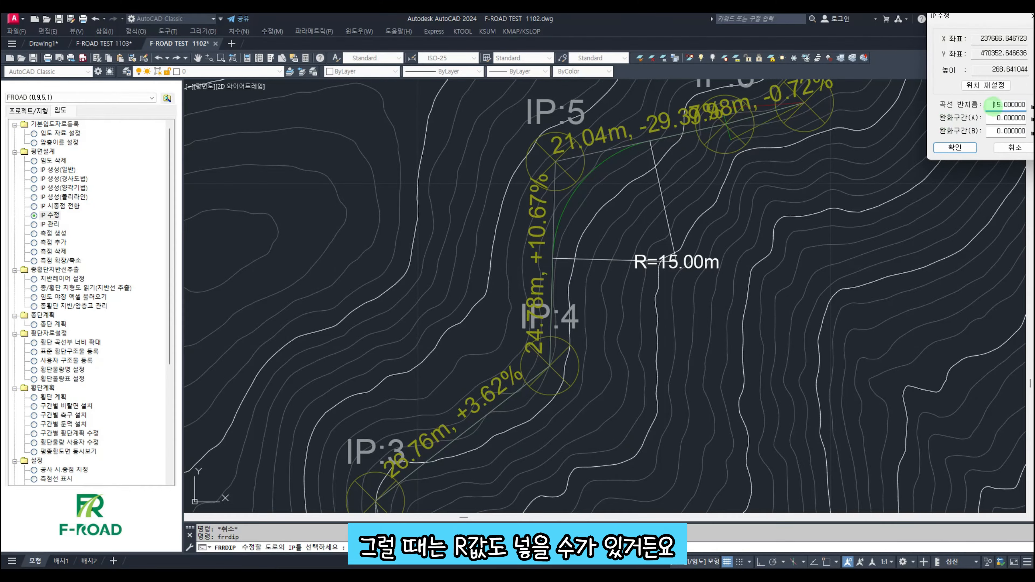
drag(994, 105, 1026, 104)
text(2)
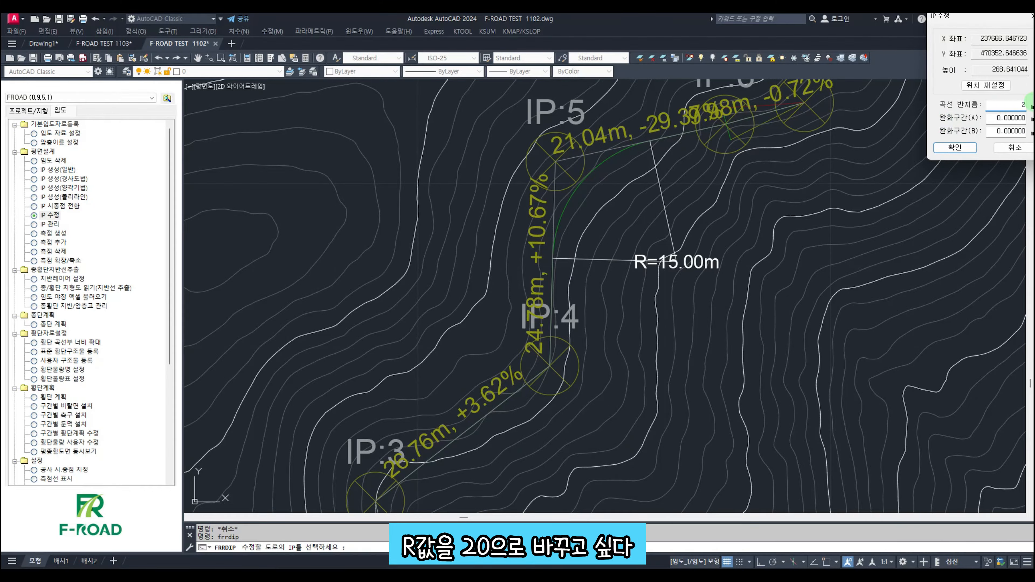
text(0)
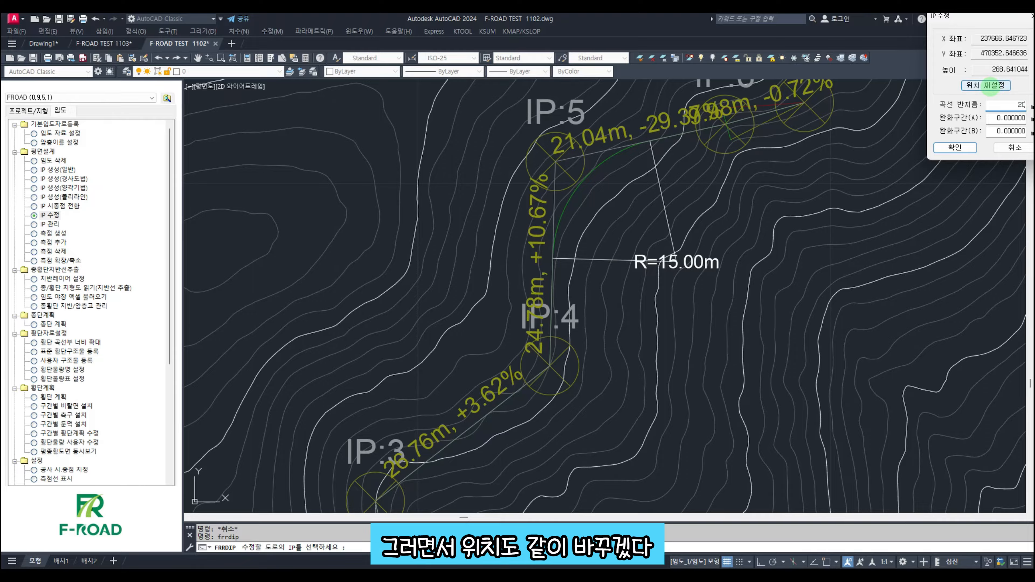
Reposition IP:5 slightly northwest and apply the edit with the end-distance correction accepted.
click(991, 86)
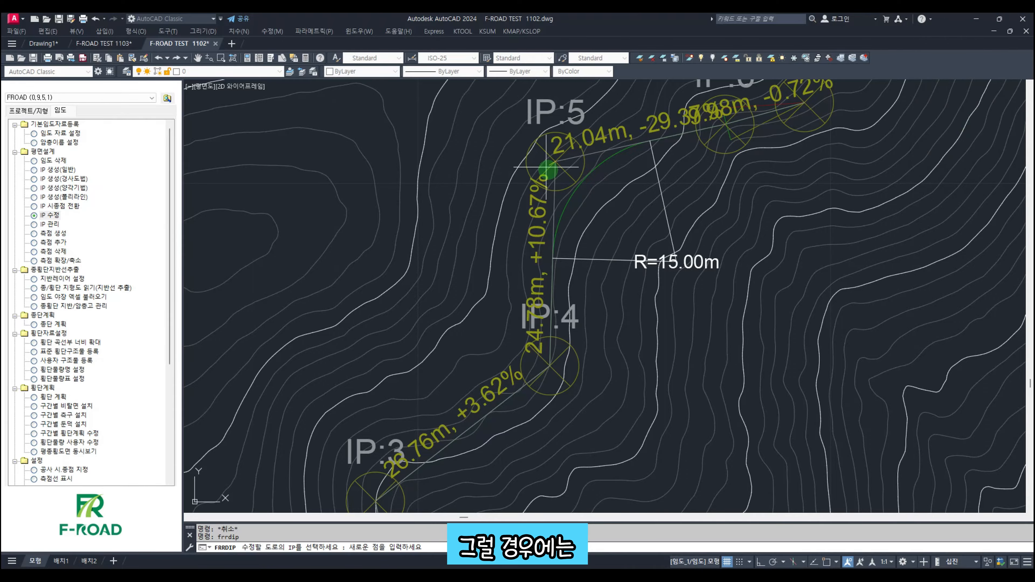
click(522, 144)
click(955, 148)
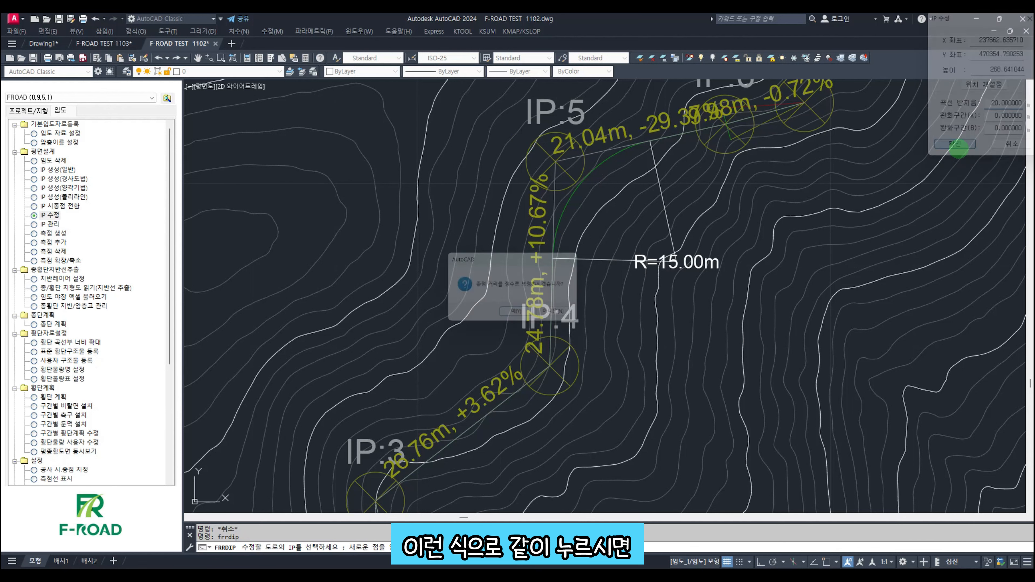
click(521, 316)
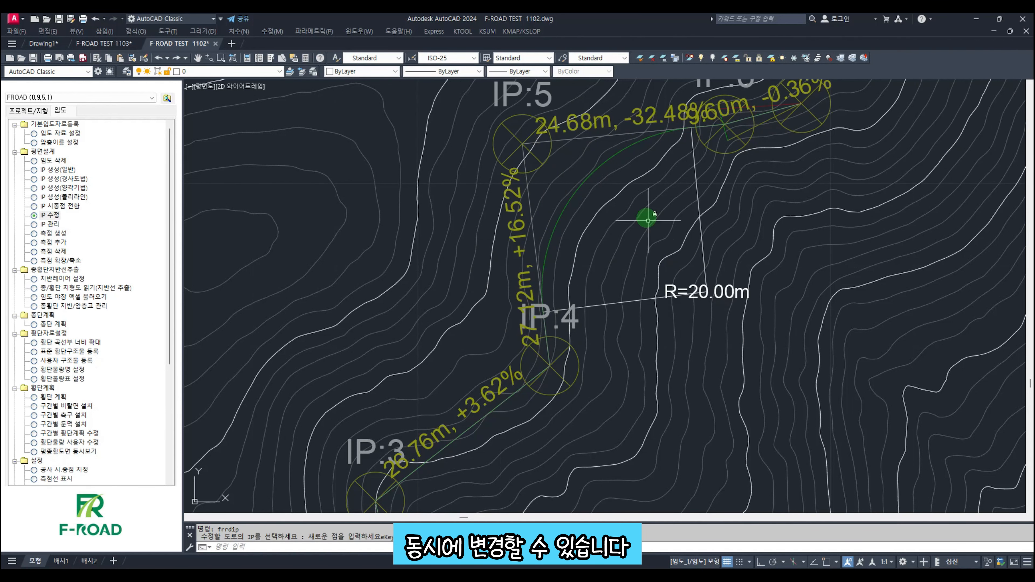
mouse_move(647, 219)
middle_down()
mouse_move(631, 363)
mouse_move(669, 243)
middle_up()
scroll(669, 242, down, 3)
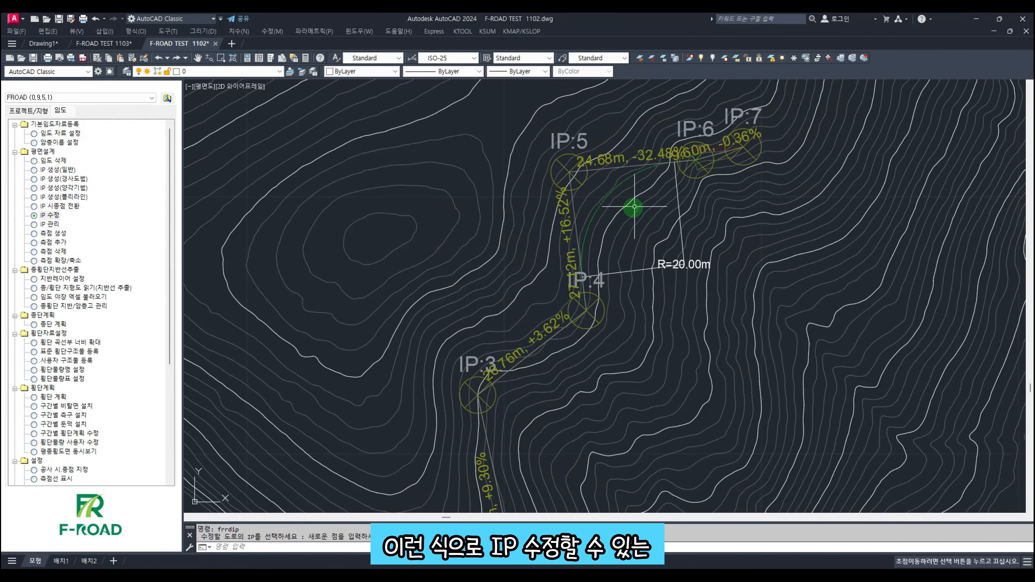
scroll(664, 224, down, 2)
middle_drag(618, 281, 598, 288)
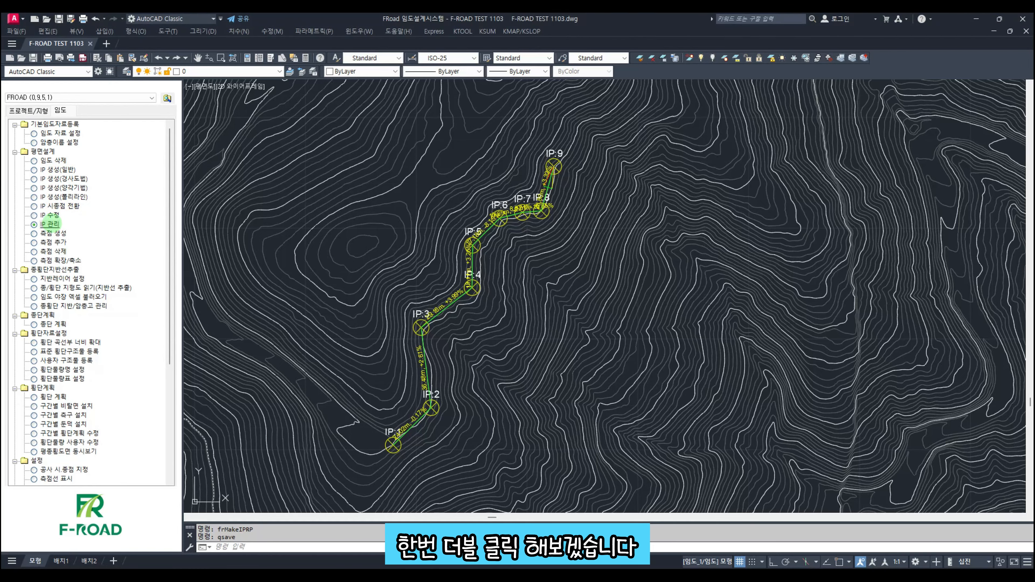
Open the IP management (IP 관리) table for the nine-IP road and place it clear of the road.
double_click(49, 224)
drag(206, 25, 870, 93)
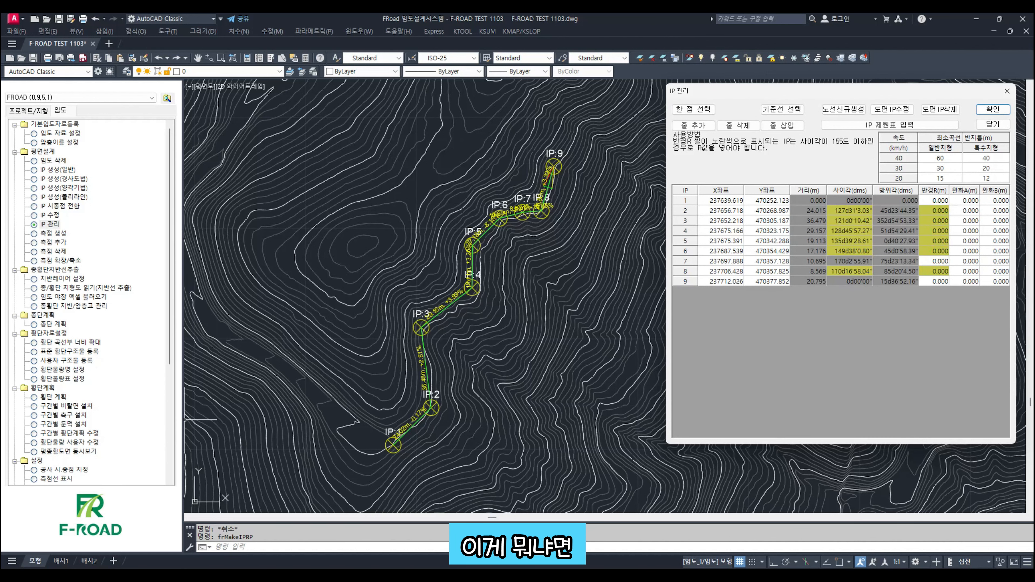
Switch to the PowerPoint manual and examine the curve-radius rule for interior angles up to 155° and its exception above 155°.
key(alt+Tab)
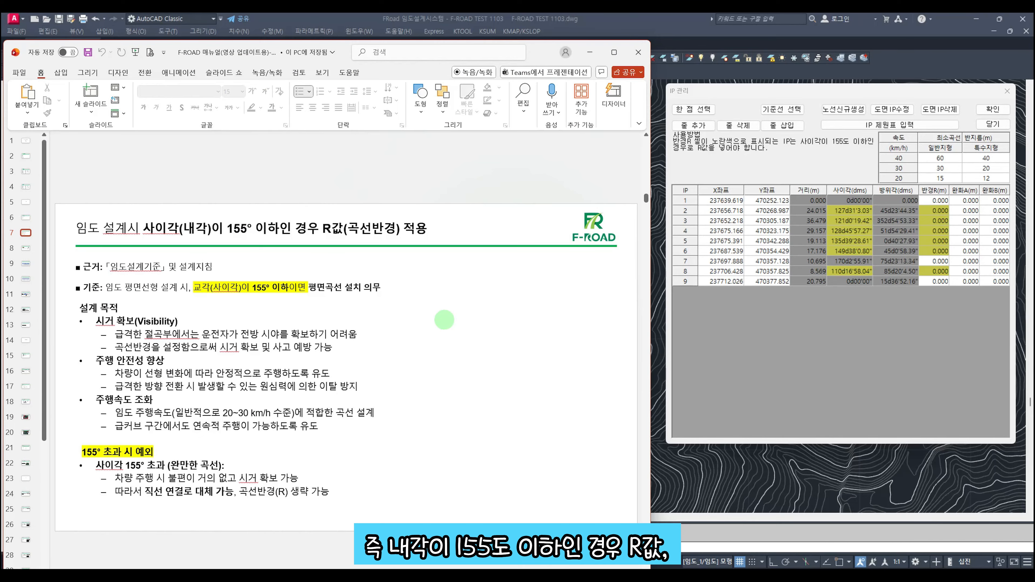
drag(299, 227, 421, 231)
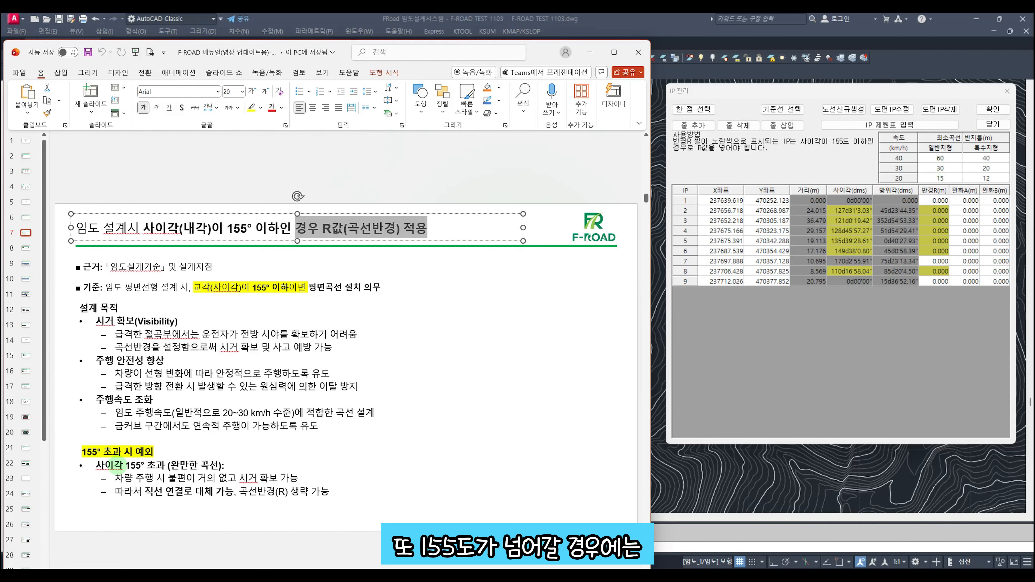
click(130, 452)
drag(130, 452, 162, 450)
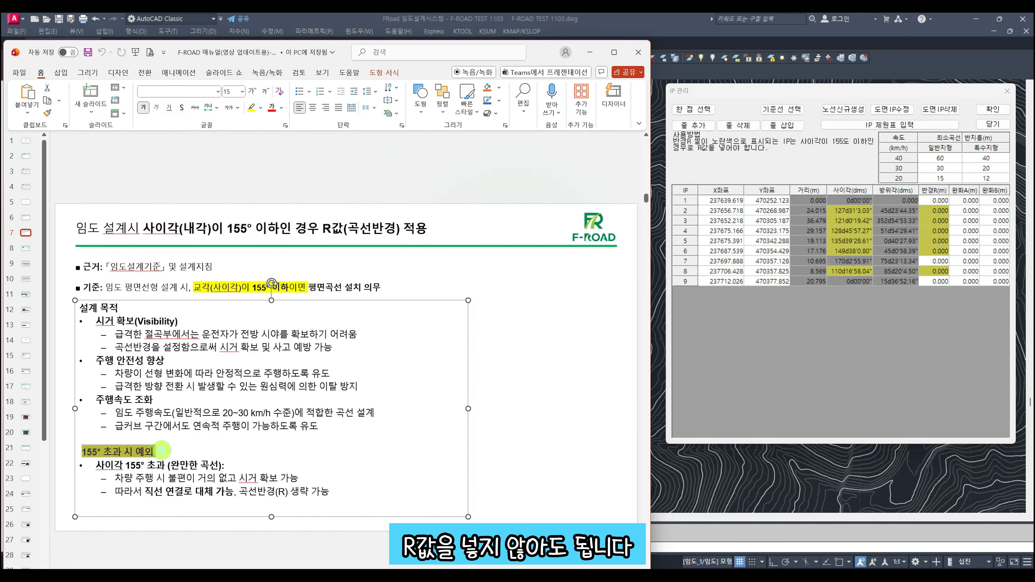
drag(589, 53, 590, 54)
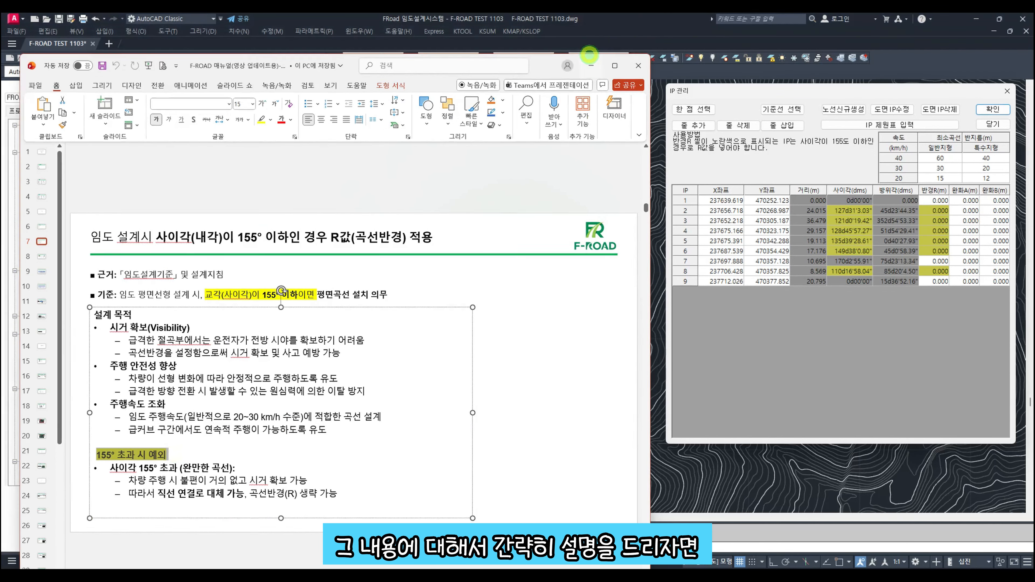
click(591, 63)
Sketch a diagonal polyline in the empty area east of the contours and a second one branching southeast from its middle.
scroll(561, 300, down, 5)
drag(871, 88, 716, 116)
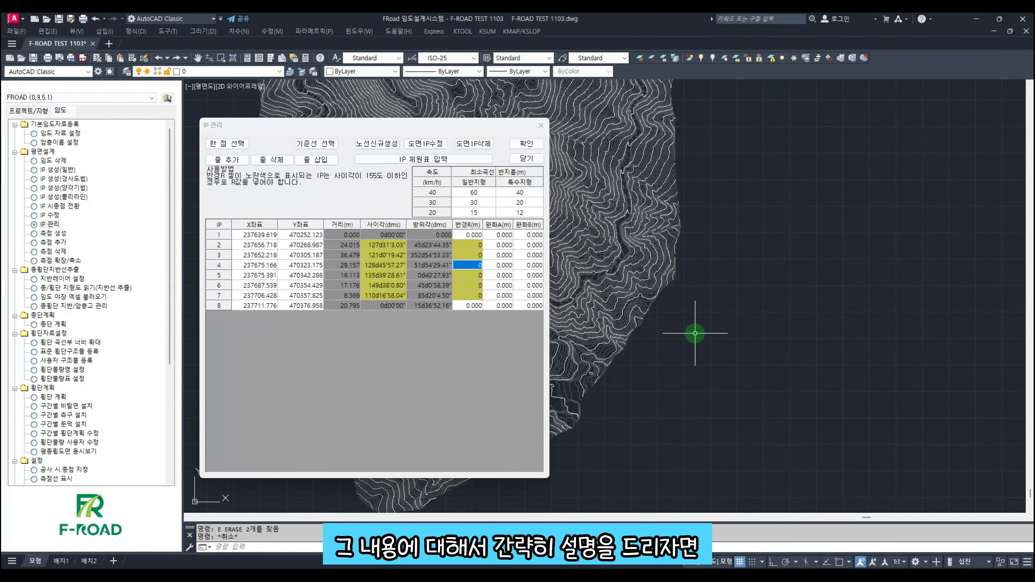
text(PL)
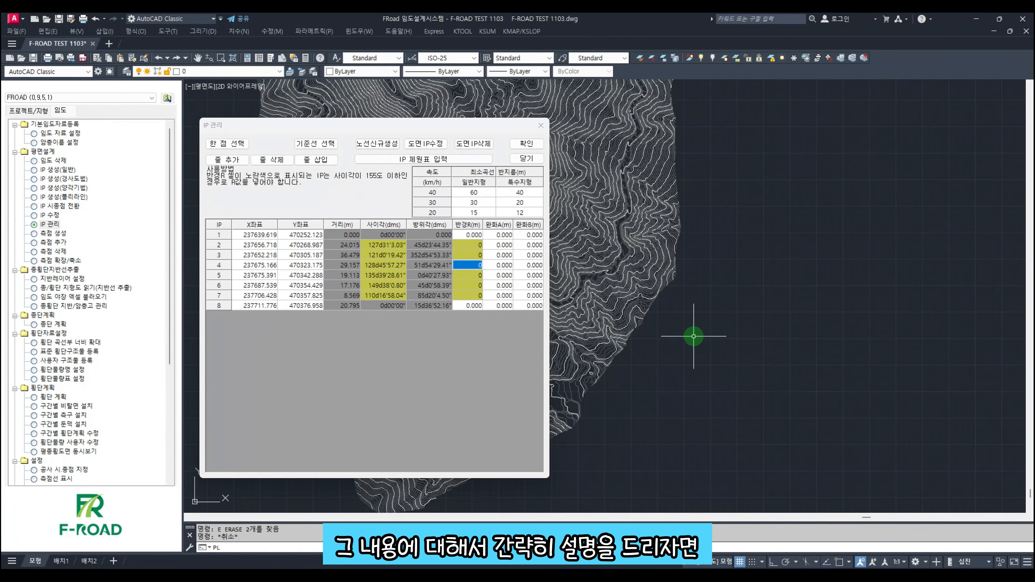
key(Return)
click(677, 345)
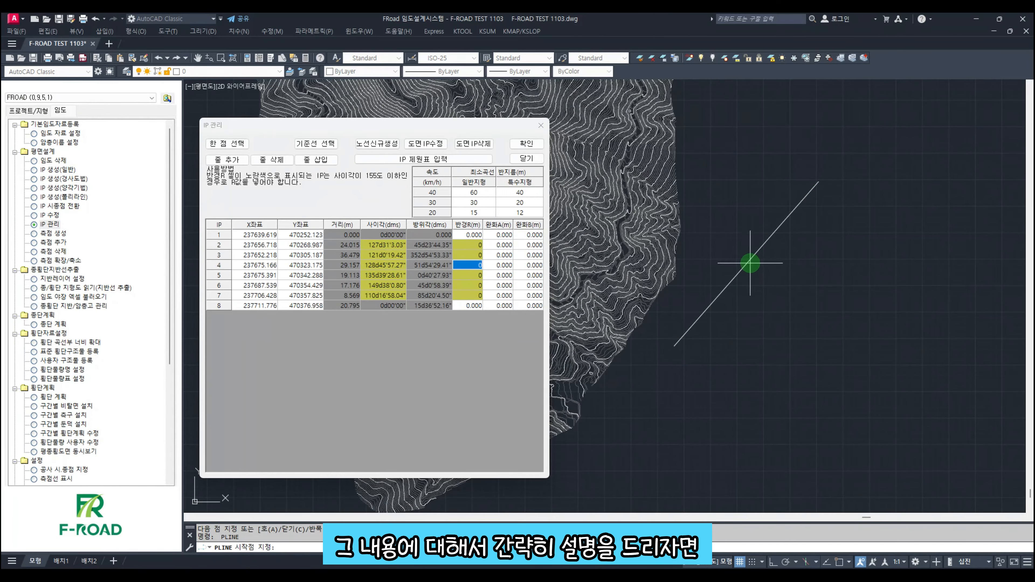
click(748, 260)
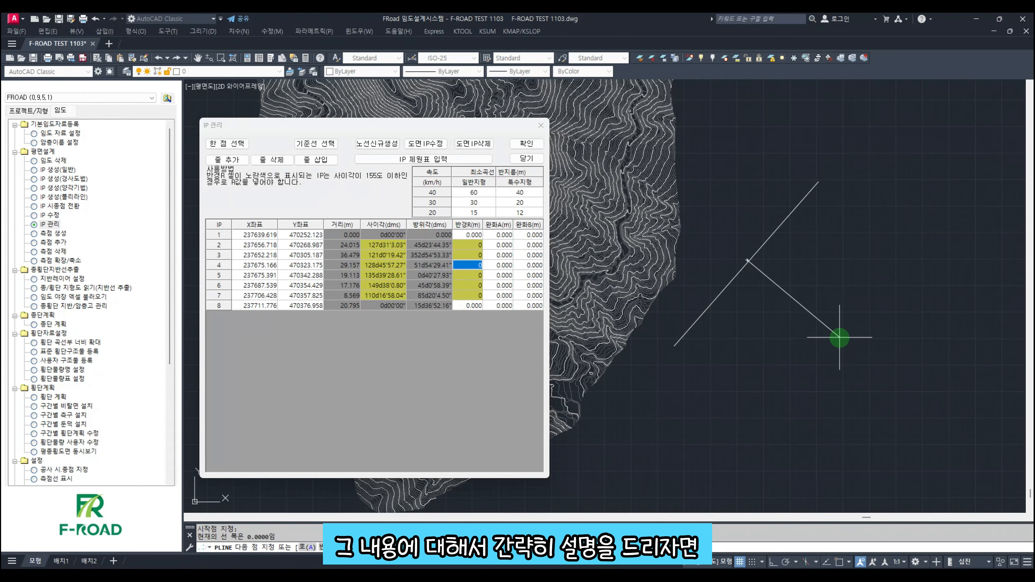
click(833, 338)
key(Return)
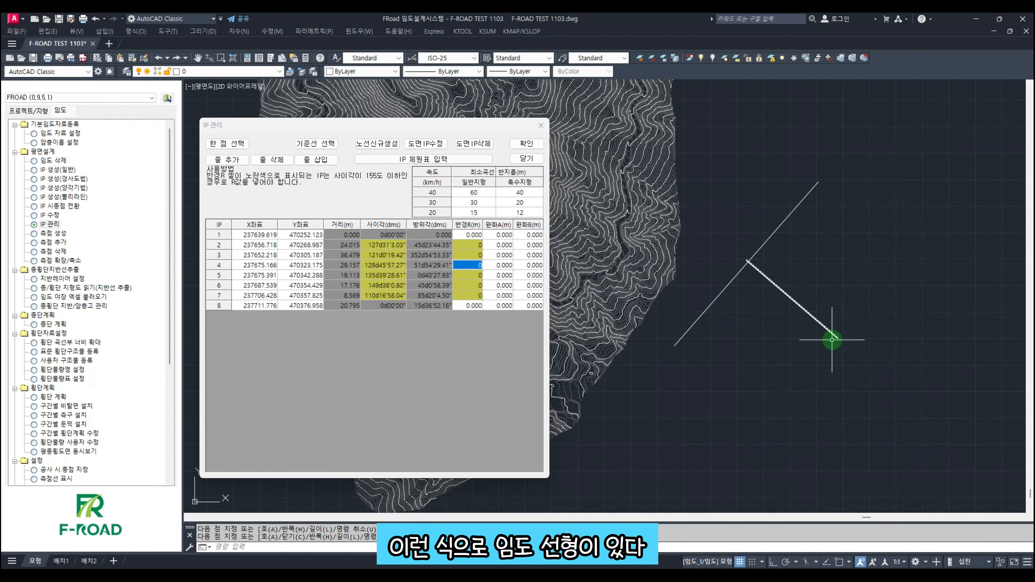
Stretch the branch polyline's free end southwest to illustrate a sharp interior angle with the diagonal's lower part.
scroll(777, 320, up, 3)
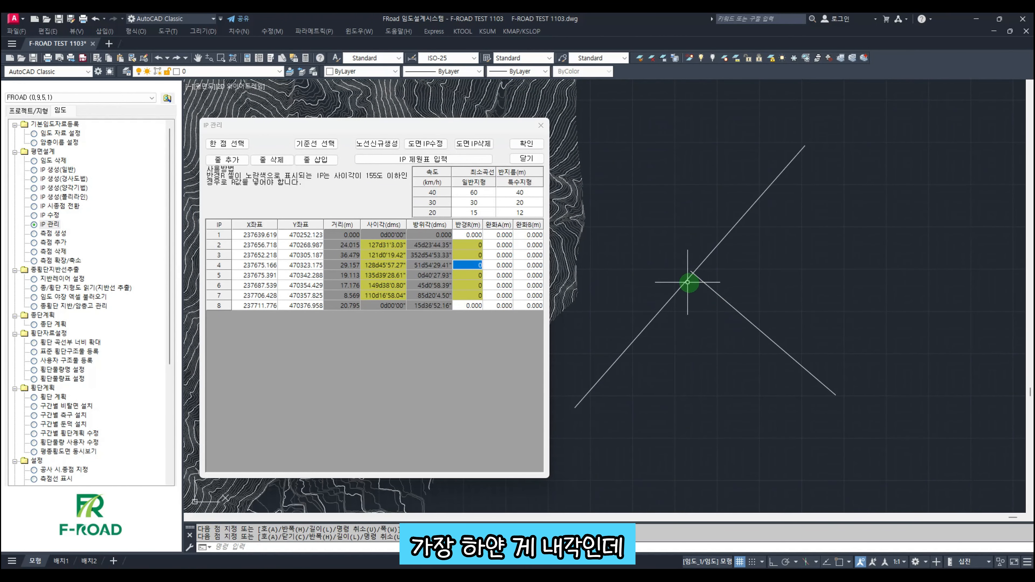
middle_drag(698, 322, 709, 287)
click(848, 317)
click(807, 374)
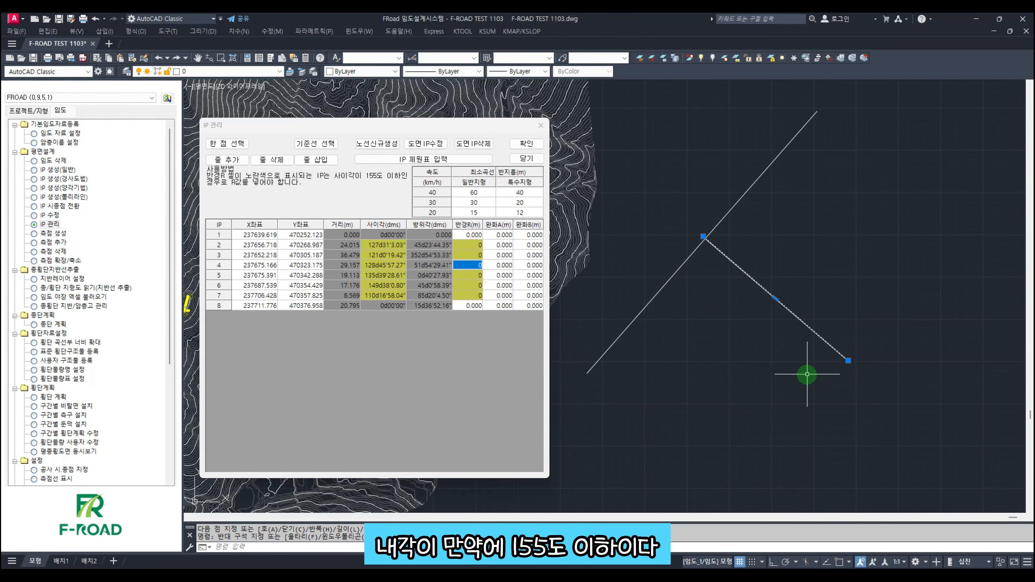
click(848, 360)
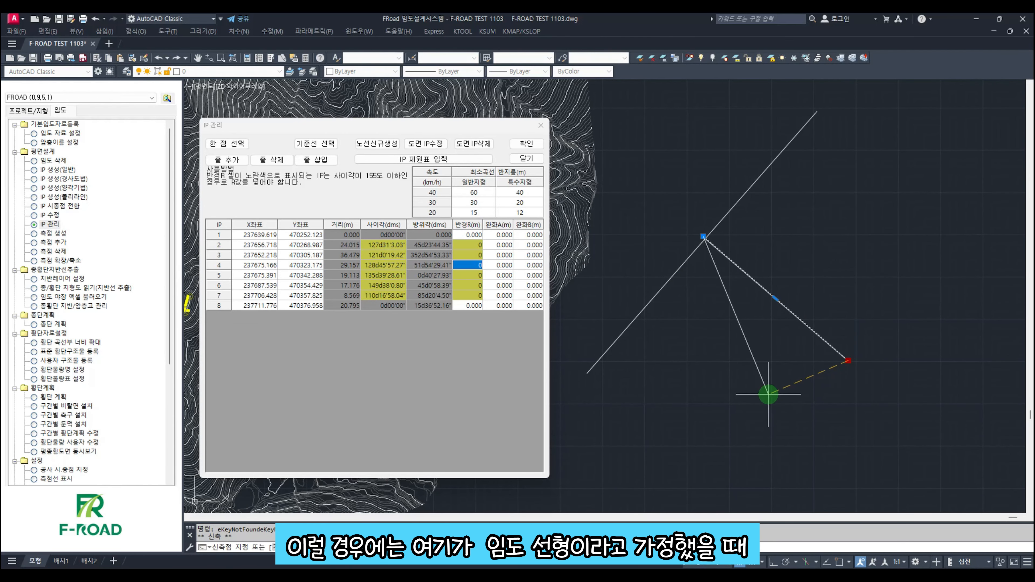
click(768, 395)
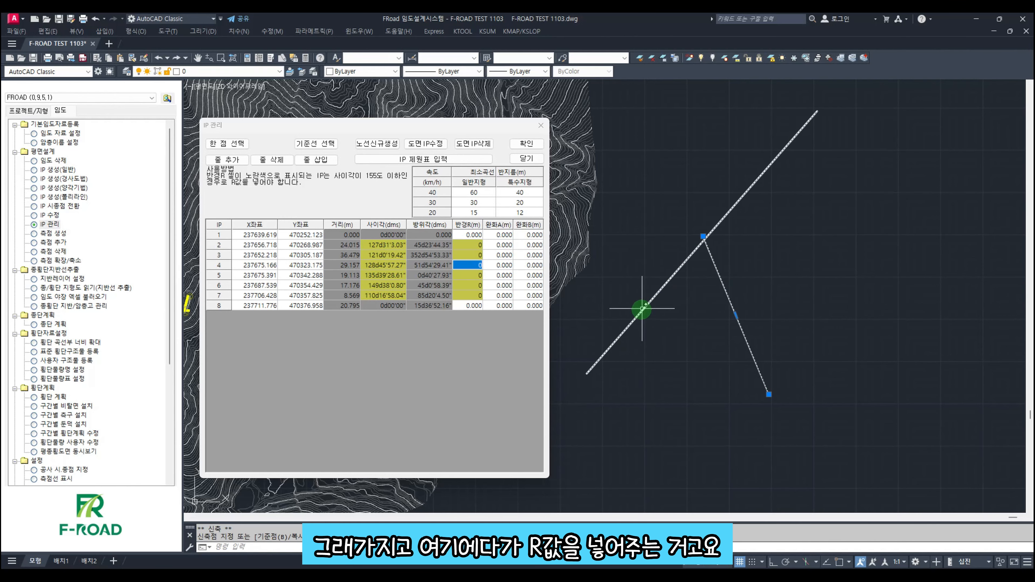
Stretch the branch polyline's free end far to the northeast to illustrate an interior angle above 155°.
click(789, 433)
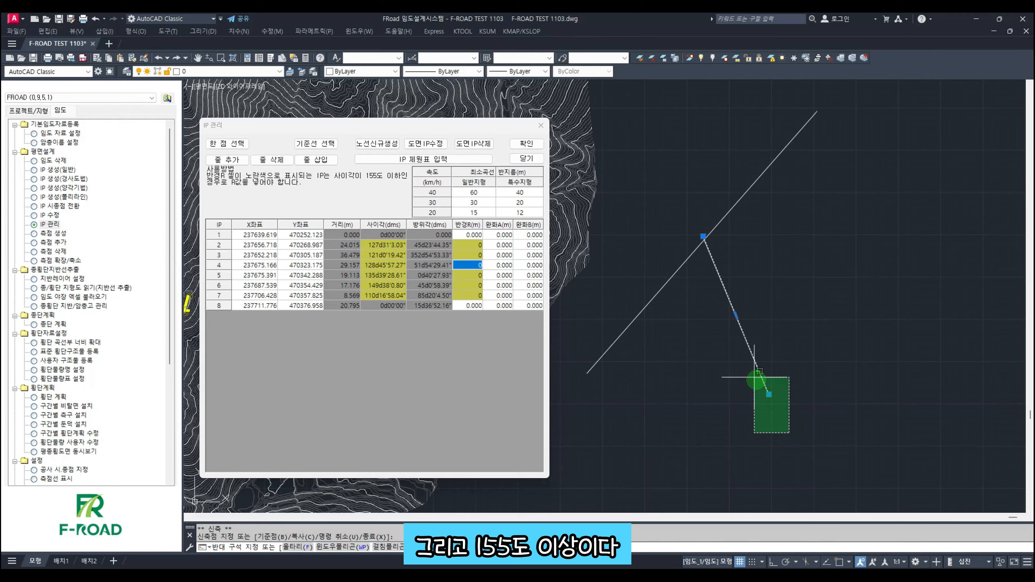
click(755, 377)
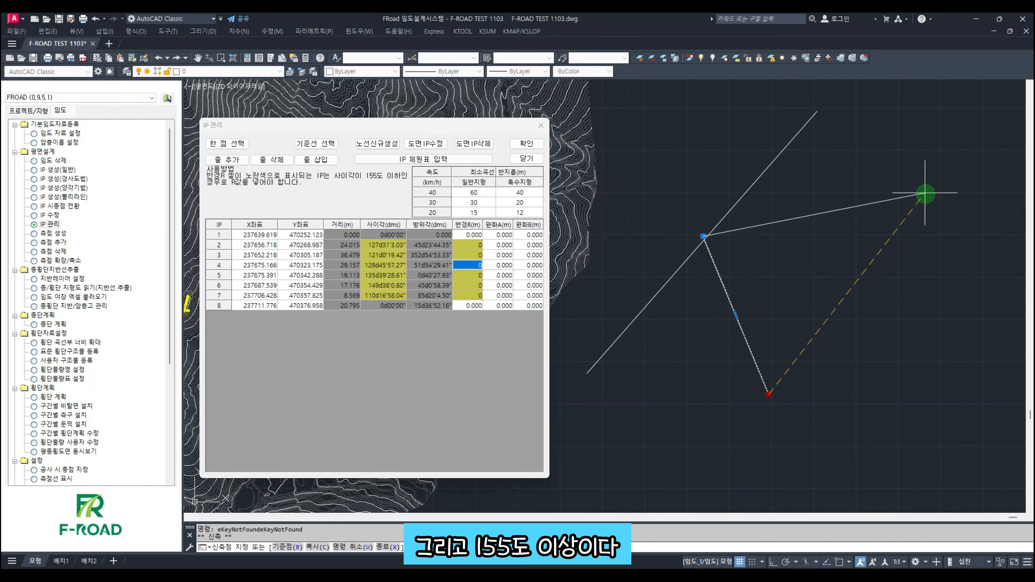
click(927, 171)
key(Escape)
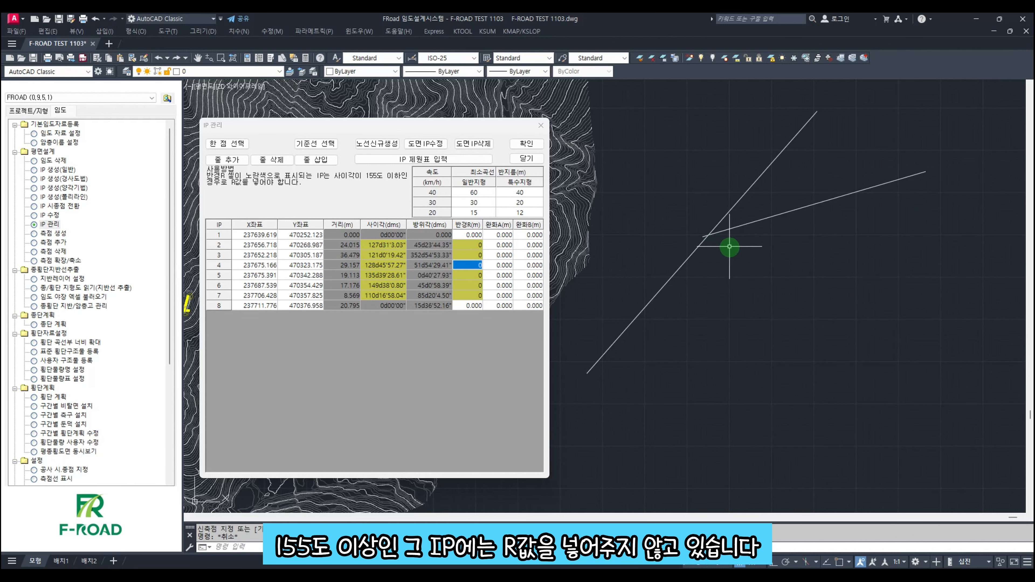
Erase both illustrative polylines from the empty area east of the contours.
middle_drag(726, 248, 751, 266)
click(798, 296)
click(713, 224)
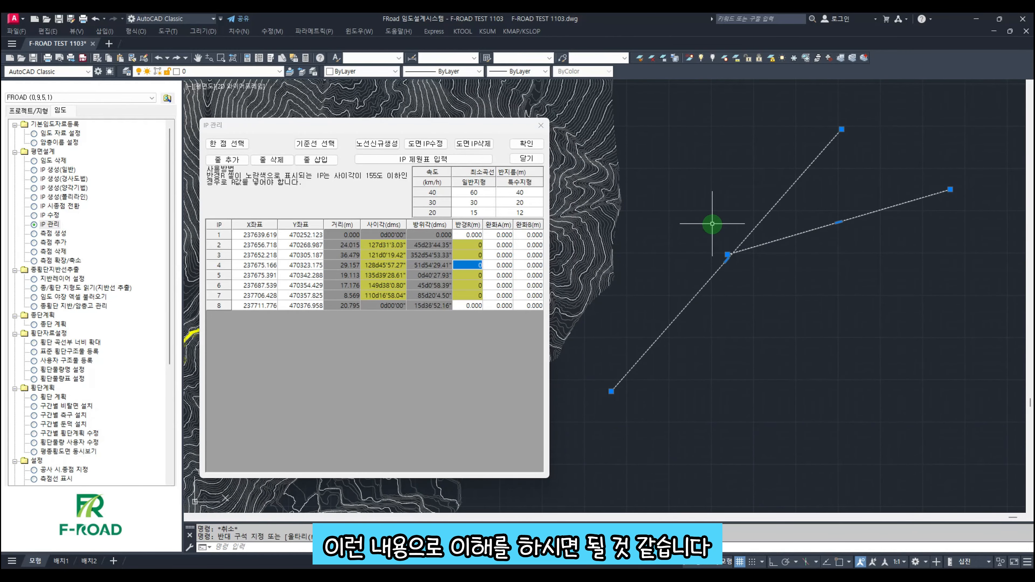
text(e)
key(Return)
Place the IP management table beside the road and examine which IPs are flagged for interior angles of 155° or less.
mouse_move(424, 127)
mouse_down()
mouse_move(872, 123)
mouse_move(826, 105)
mouse_up()
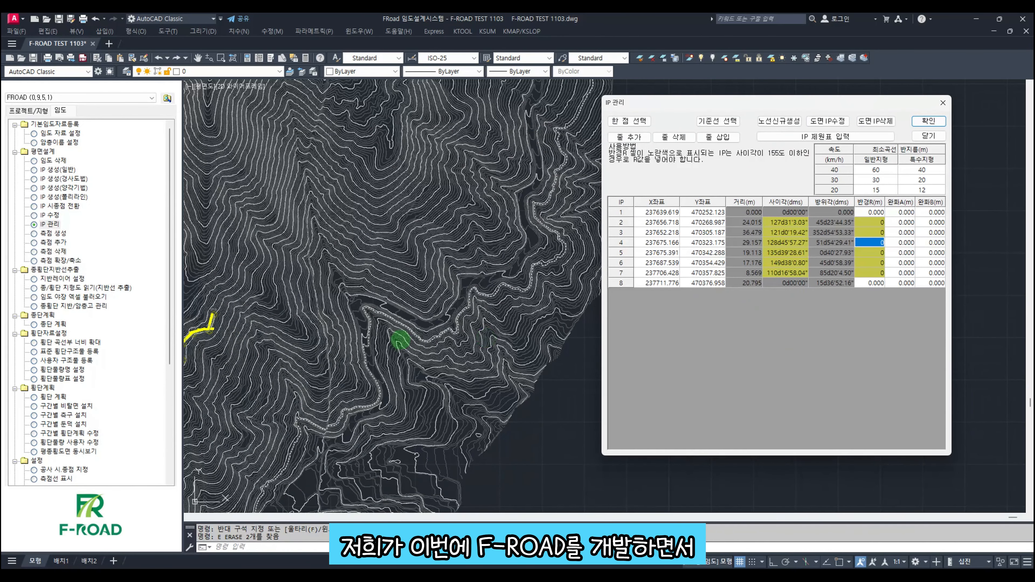
scroll(289, 393, up, 5)
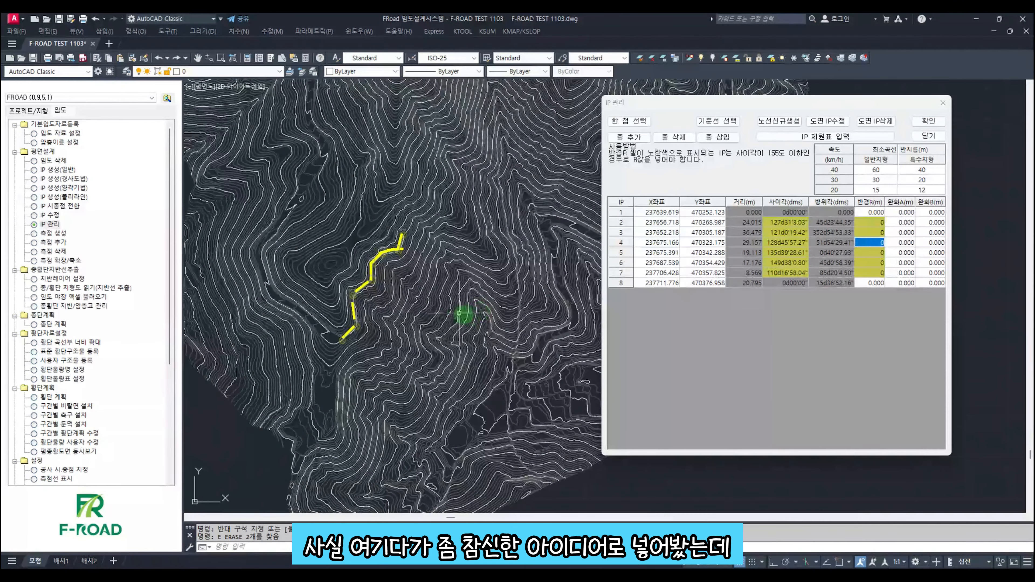
scroll(370, 295, up, 2)
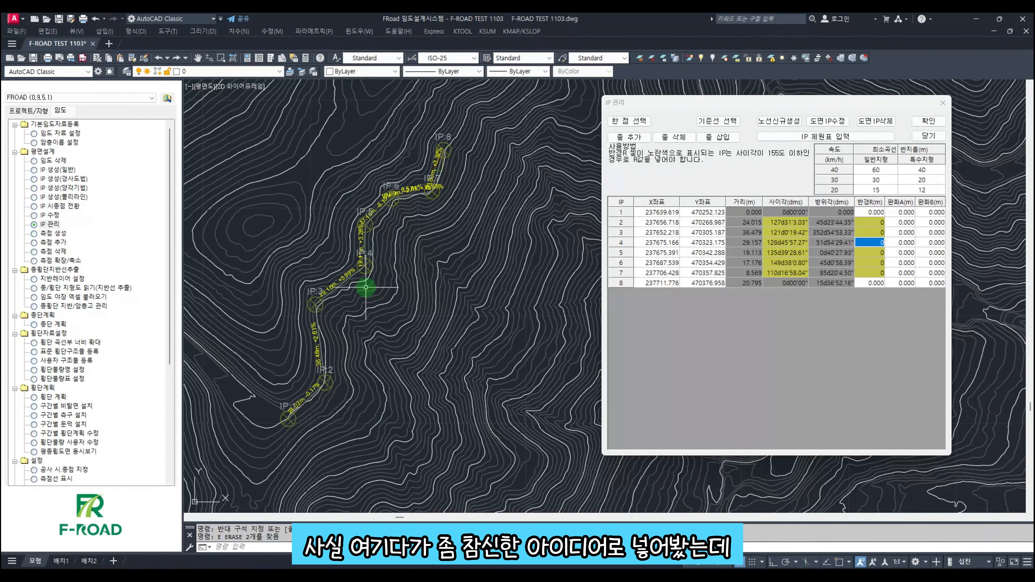
middle_drag(365, 284, 383, 318)
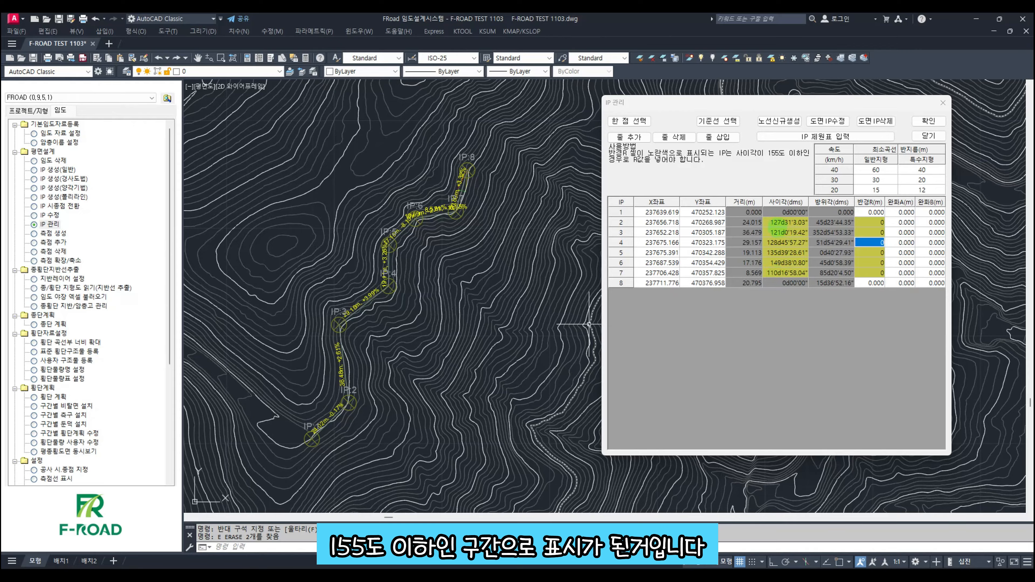
Set the curve radius R of IPs 2 through 7 to 15 m in the IP management table.
click(871, 223)
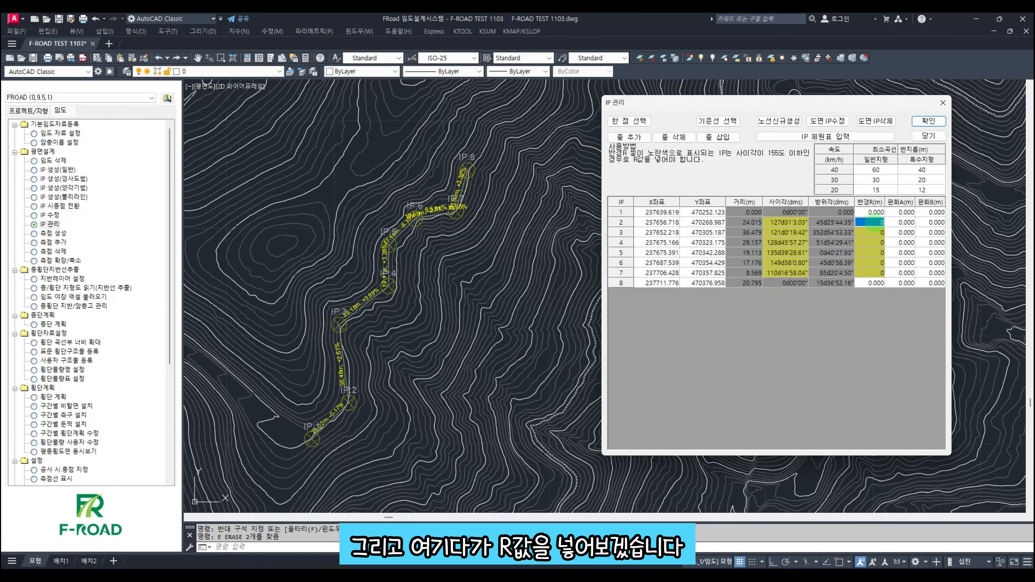
text(15)
key(Return)
text(15)
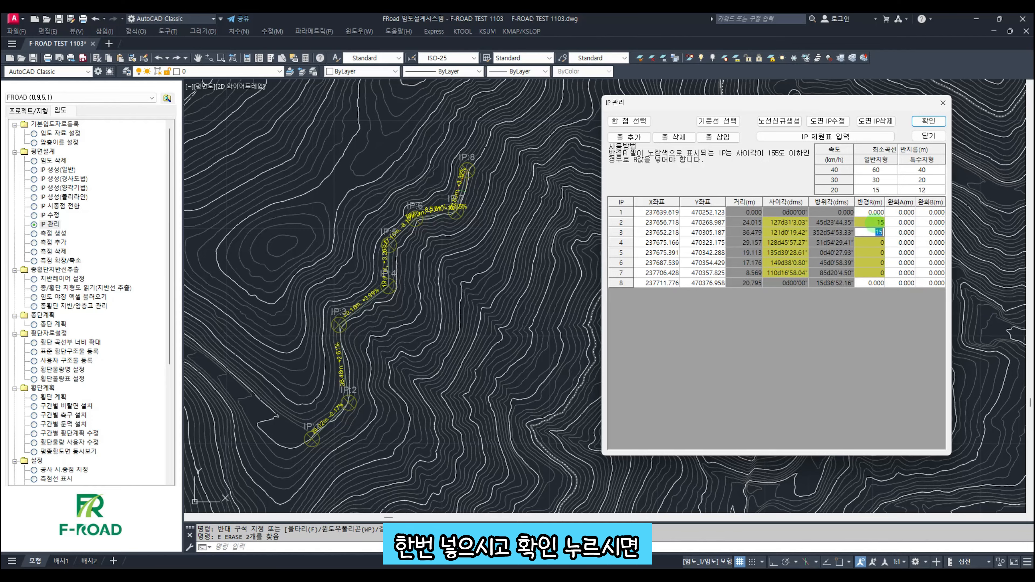
key(Return)
text(15)
key(Return)
text(15)
key(Return)
text(15)
key(Return)
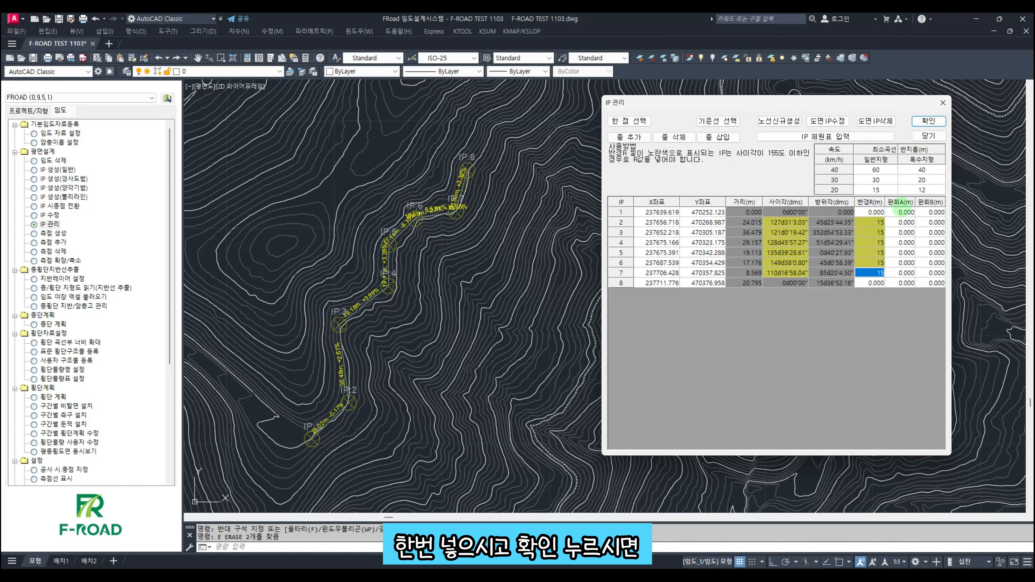
Apply the radius changes to the road, accepting the station and section data reset and rounding the end-point distance to a whole number.
click(929, 121)
click(807, 300)
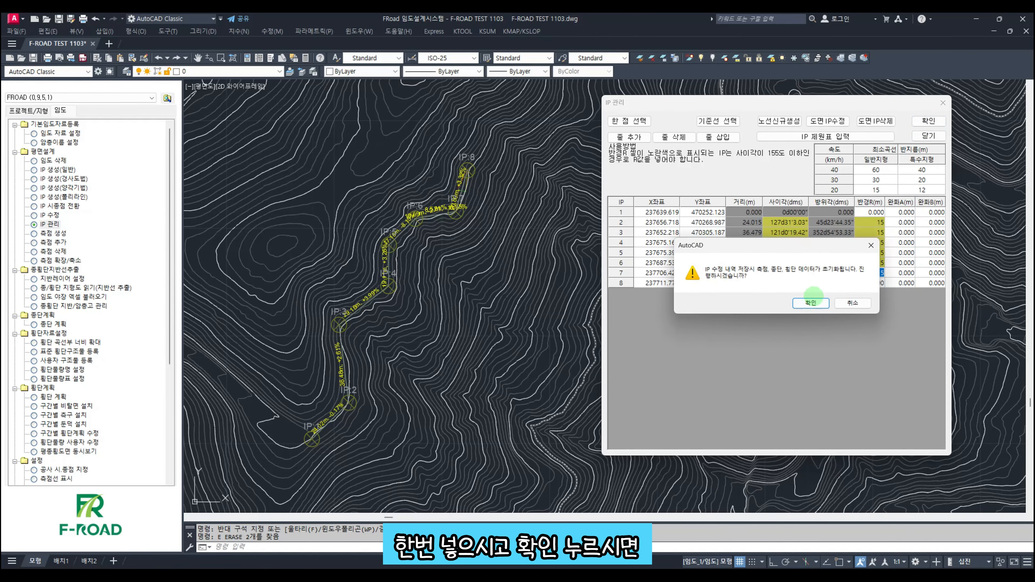
click(811, 303)
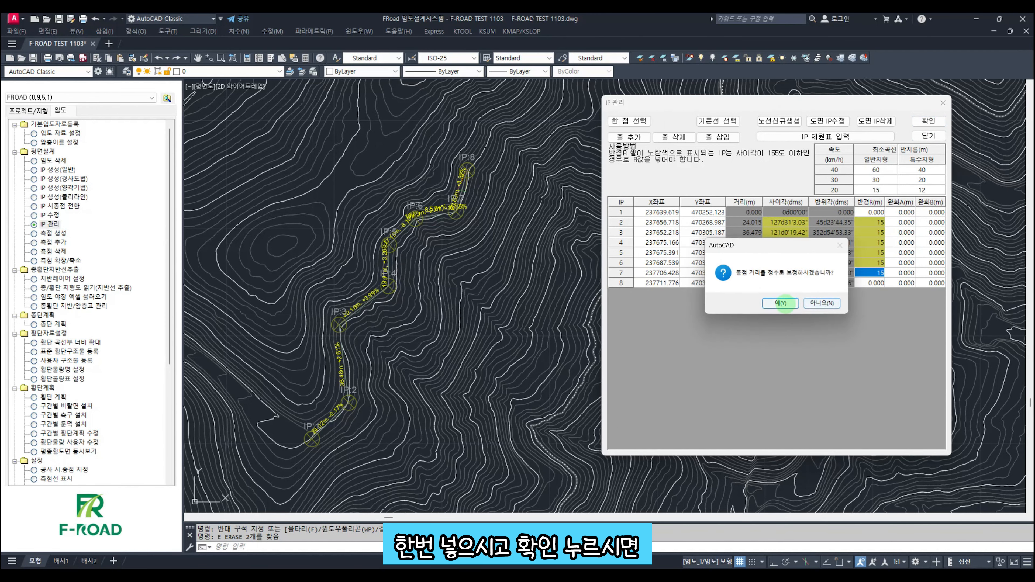
click(786, 305)
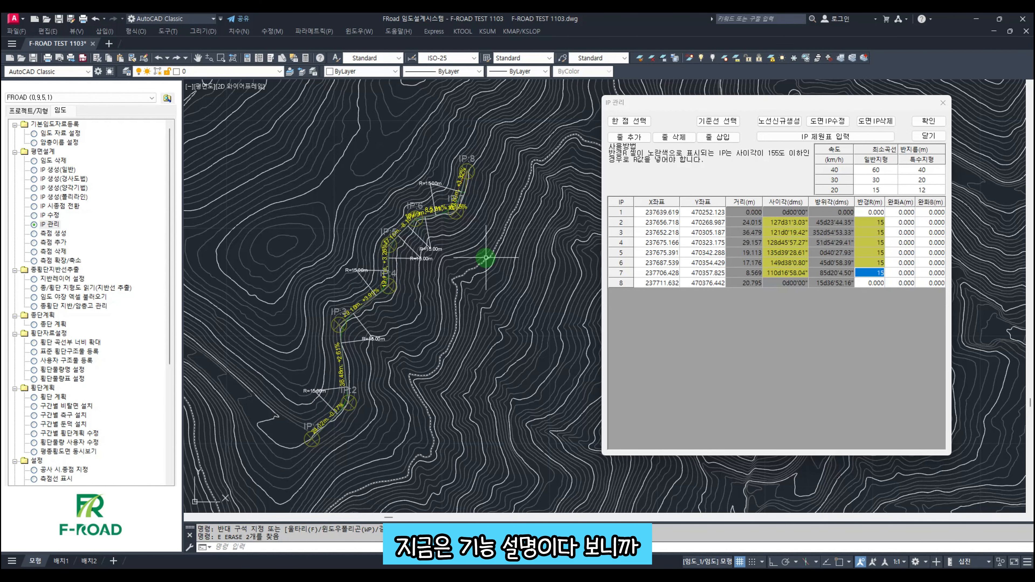
Examine the radius curves drawn at the IPs along the whole road alignment.
middle_drag(473, 295, 488, 280)
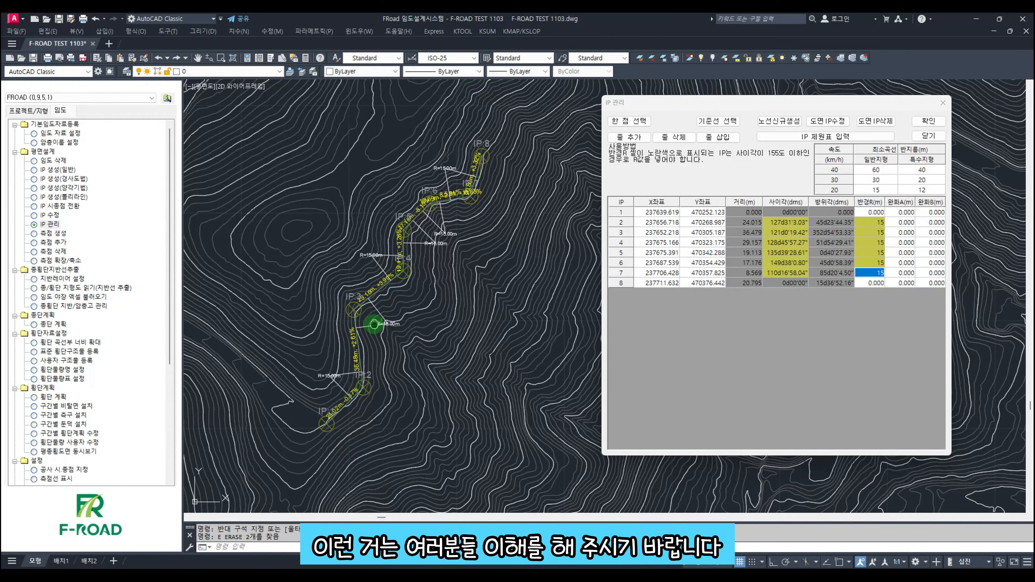
middle_drag(368, 325, 389, 307)
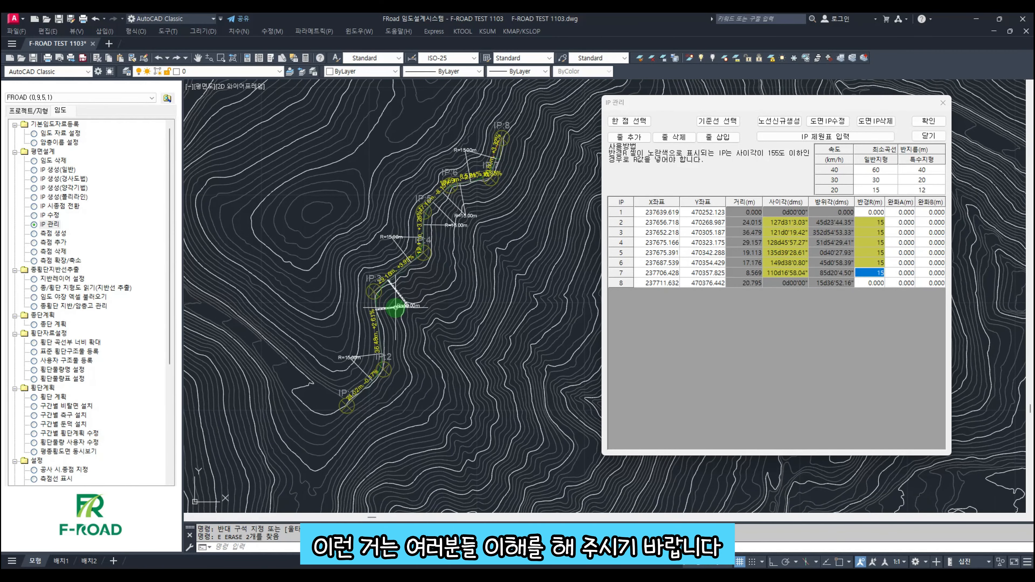
middle_drag(395, 326, 411, 329)
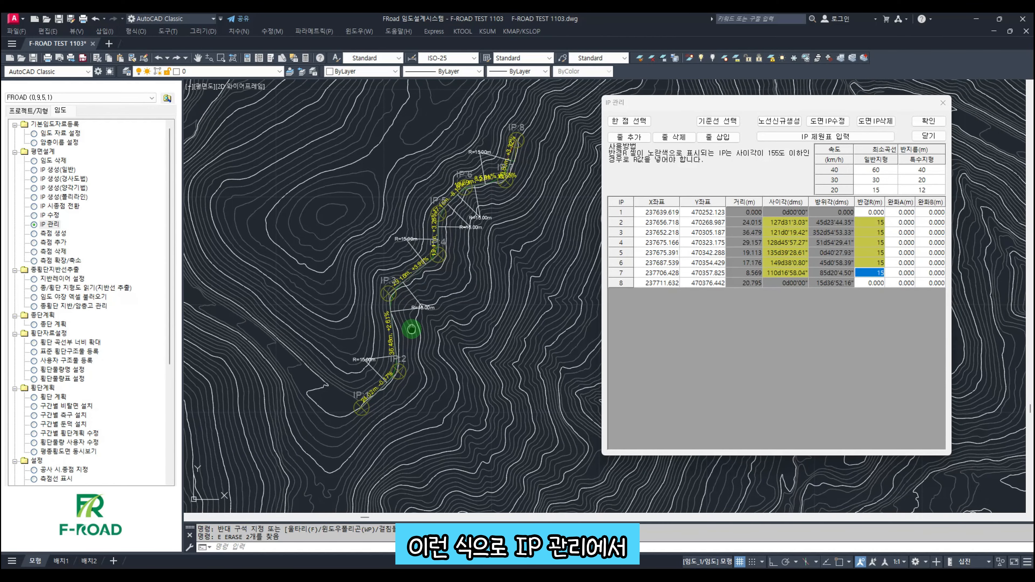
scroll(415, 313, up, 2)
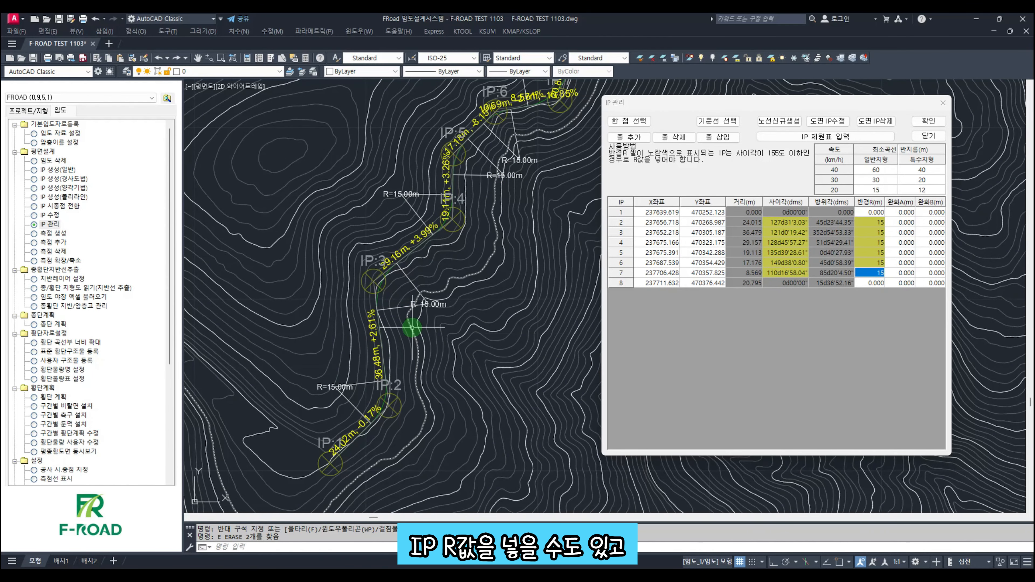
middle_drag(418, 289, 377, 351)
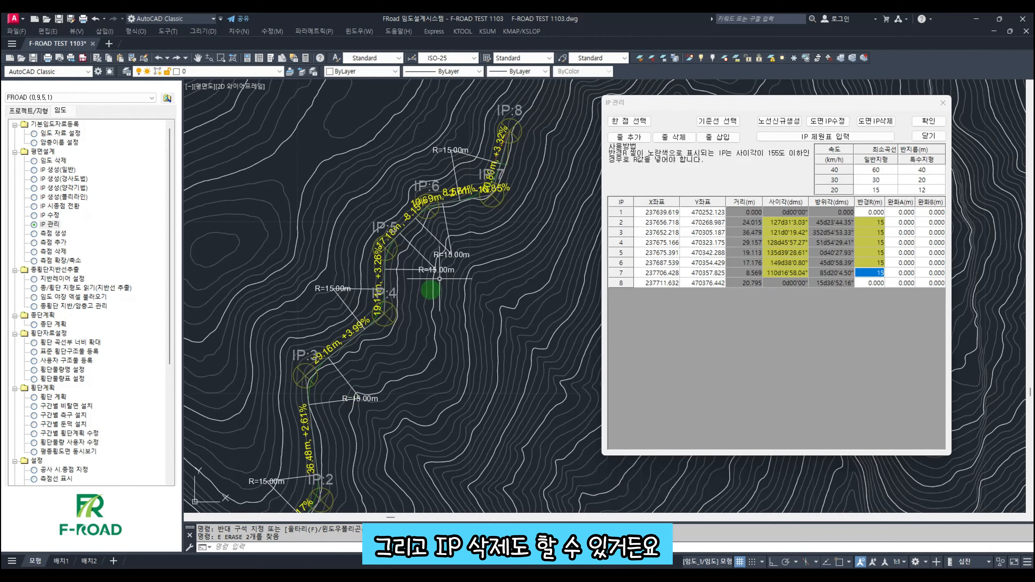
middle_drag(437, 291, 427, 300)
scroll(427, 300, up, 1)
Delete IP 7 from the road by picking its marker in the drawing.
click(876, 121)
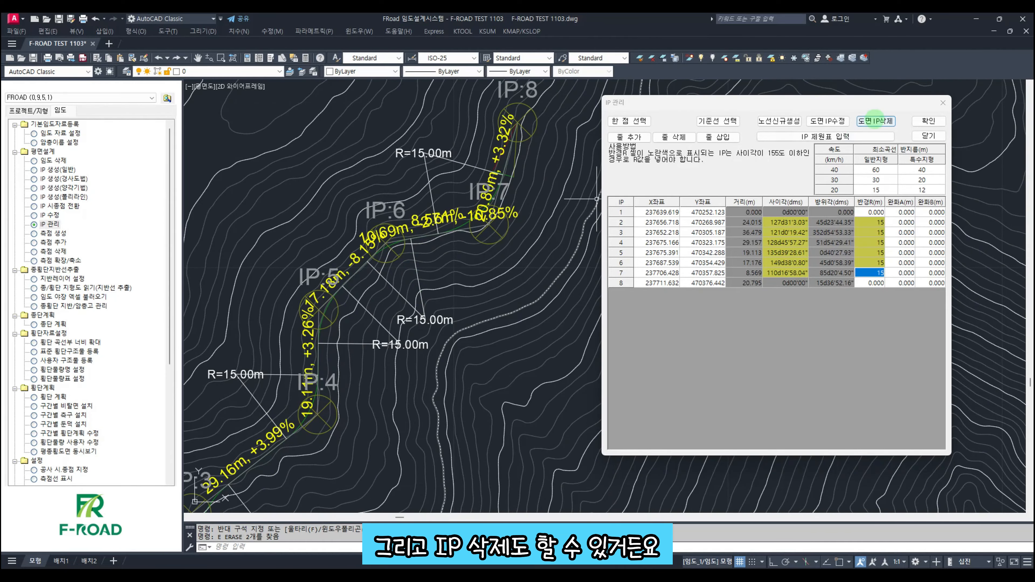
scroll(400, 317, down, 3)
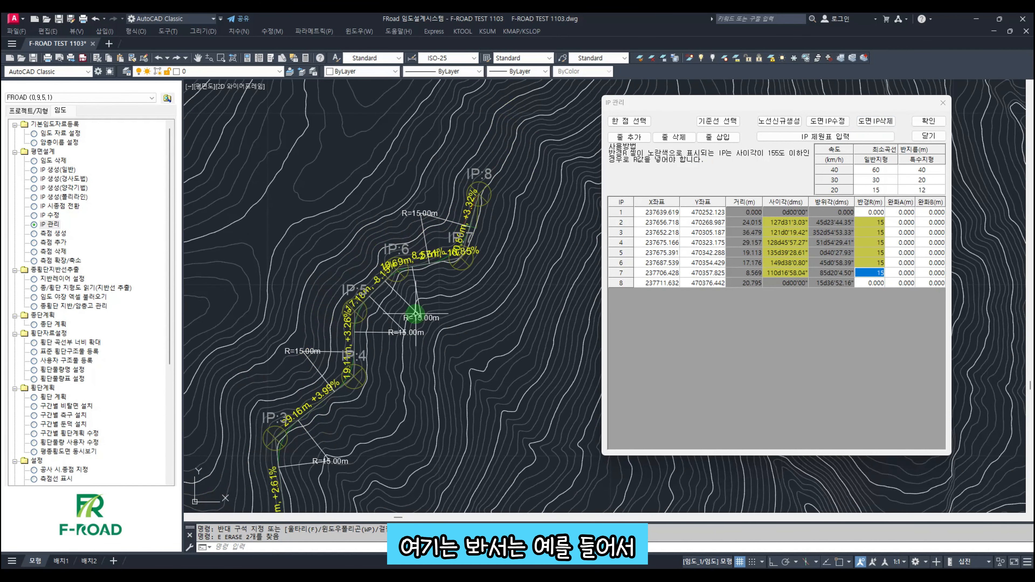
middle_drag(410, 317, 460, 278)
scroll(480, 209, up, 1)
mouse_move(480, 208)
middle_down()
mouse_move(397, 344)
mouse_move(409, 342)
mouse_move(398, 302)
mouse_move(358, 296)
middle_up()
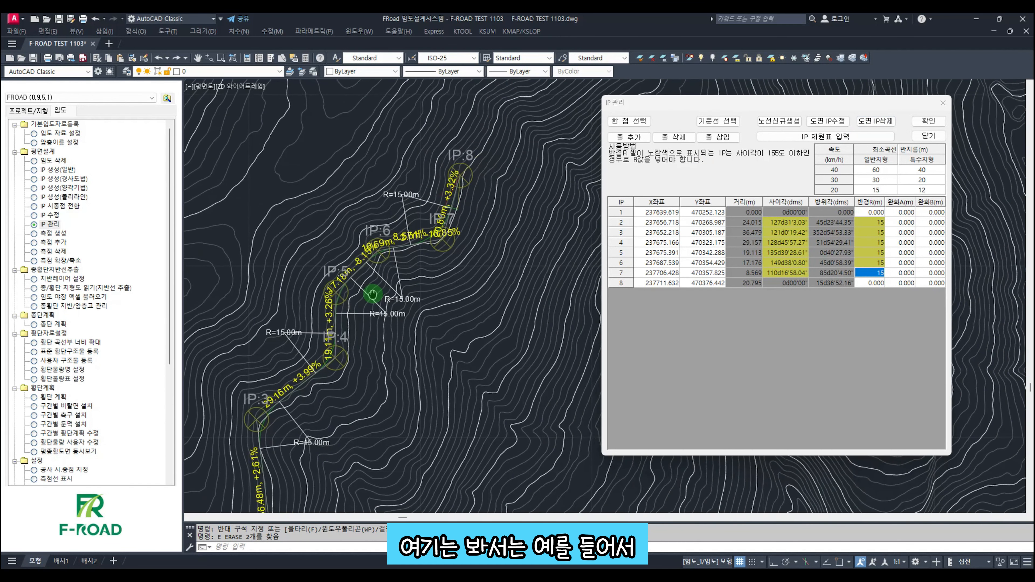
scroll(436, 247, up, 2)
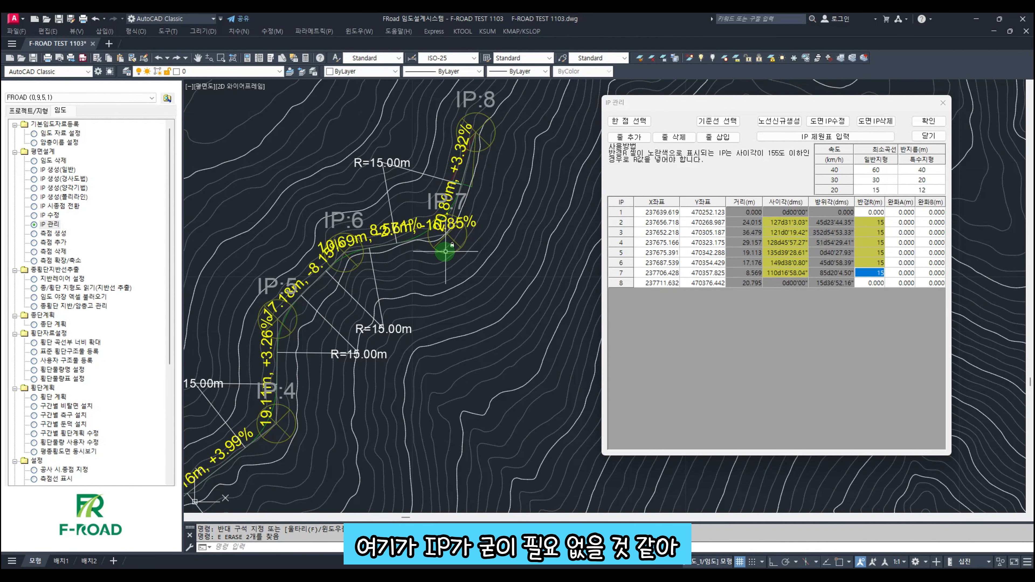
middle_drag(446, 252, 433, 267)
click(875, 121)
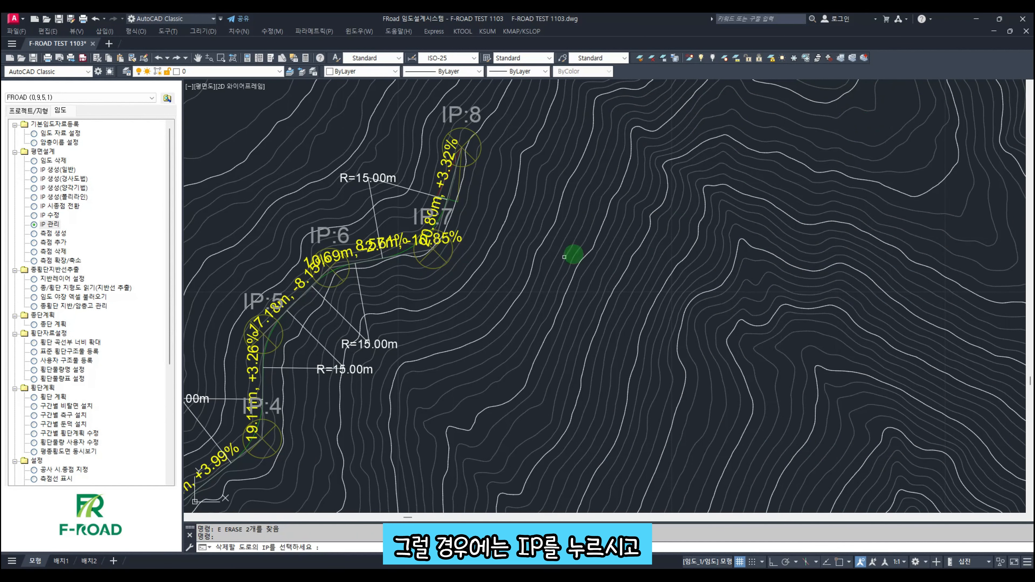
scroll(448, 270, up, 2)
click(427, 268)
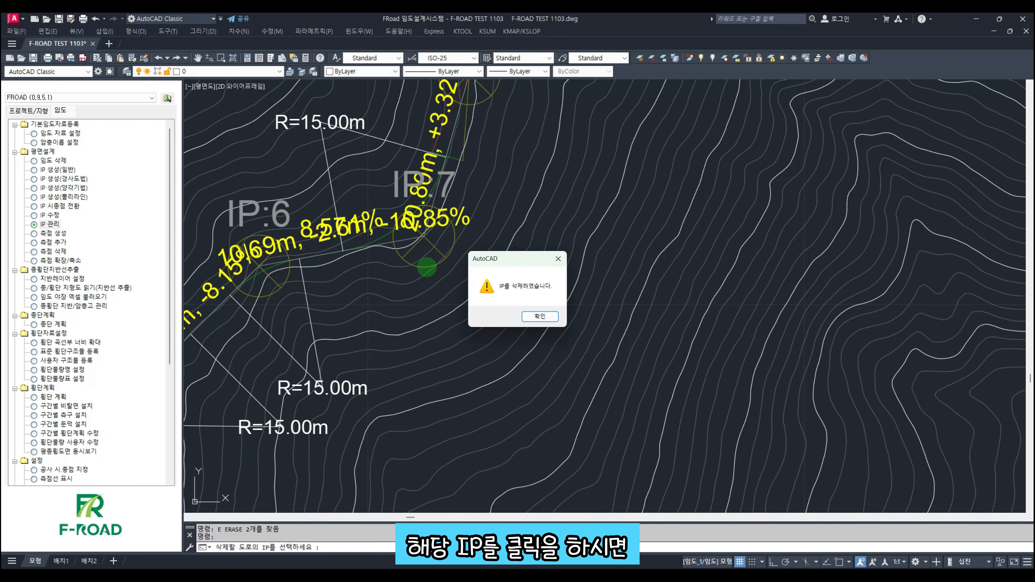
click(539, 316)
scroll(446, 231, down, 2)
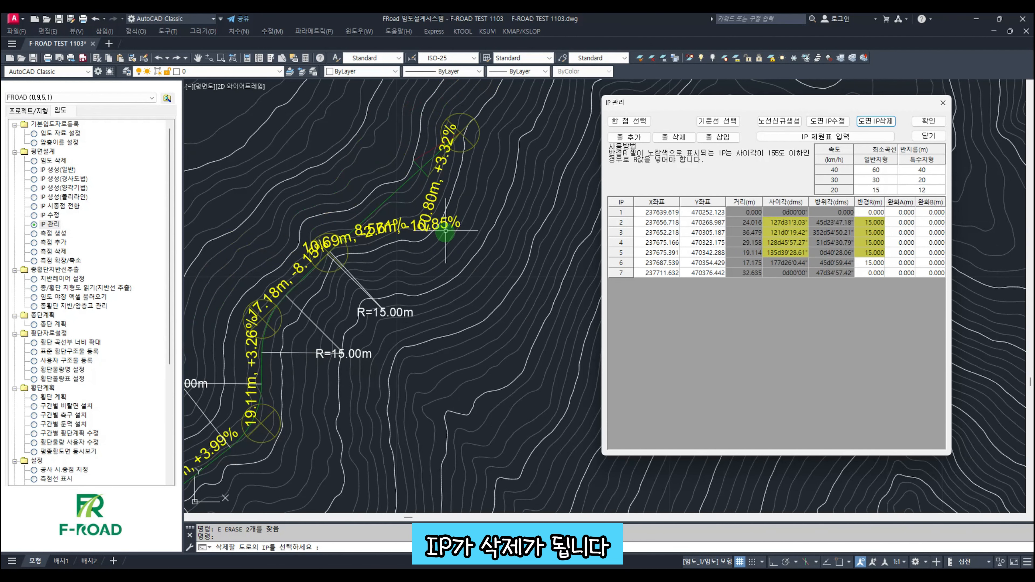
Append an empty row 8 to the IP table and select its X coordinate cell.
scroll(375, 326, down, 2)
middle_drag(374, 328, 444, 244)
mouse_move(395, 313)
middle_down()
mouse_move(421, 240)
mouse_move(425, 275)
mouse_move(406, 319)
mouse_move(398, 278)
middle_up()
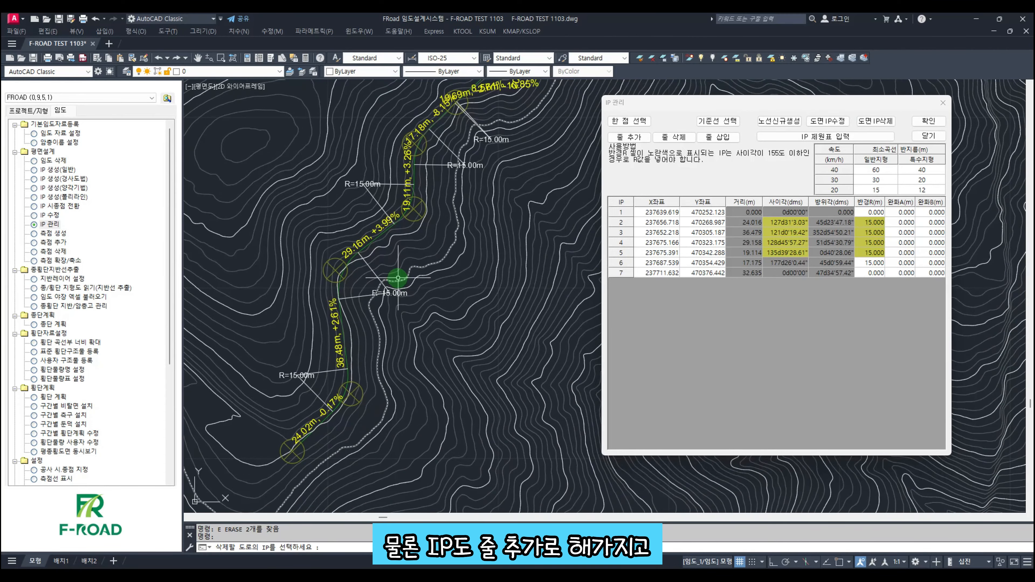
click(630, 137)
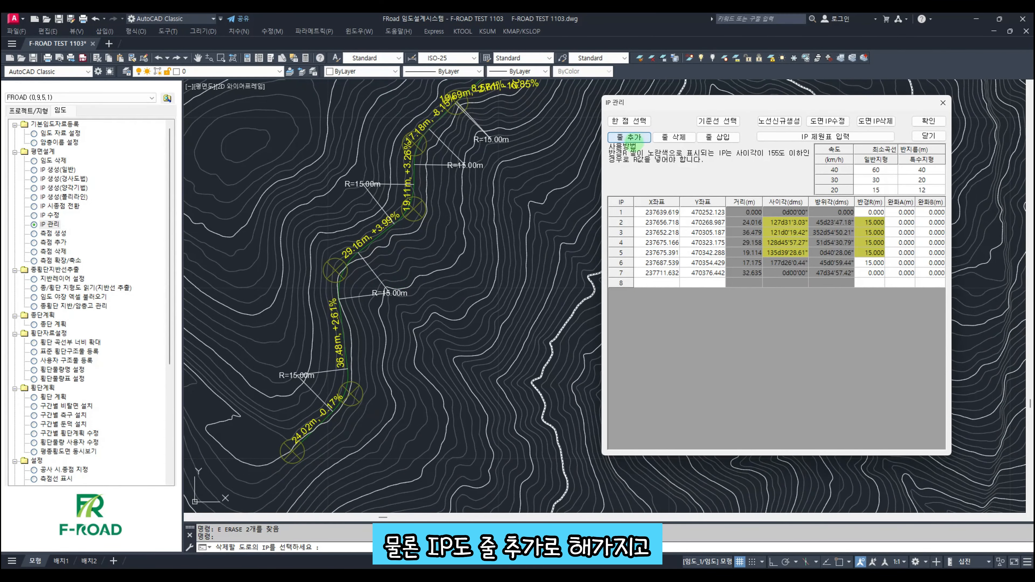
click(648, 284)
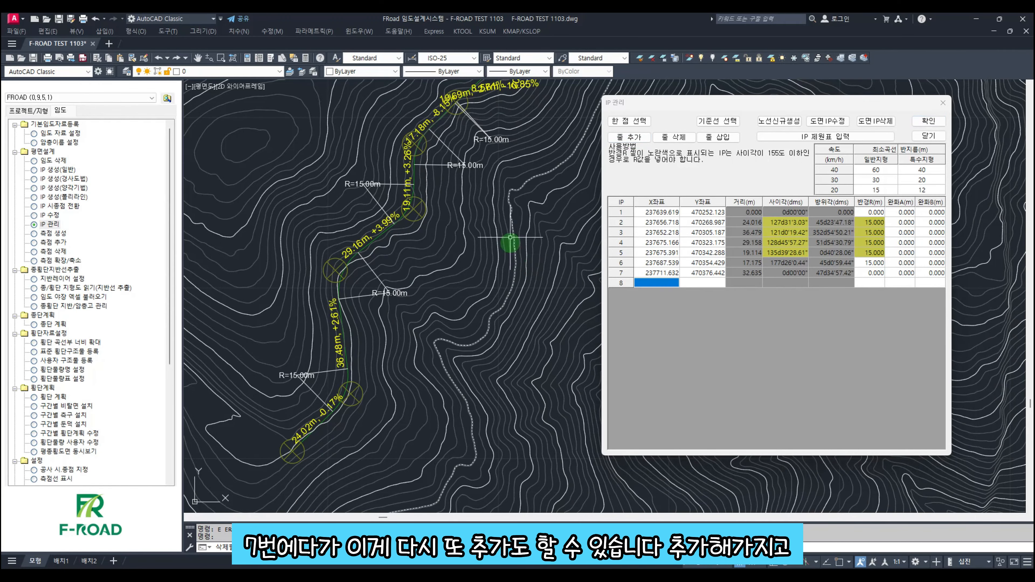
Pick IP 8's location northeast of the road's end, accepting the route redraw and whole-number end-point distance correction.
mouse_move(504, 236)
middle_down()
mouse_move(469, 295)
mouse_move(469, 324)
middle_up()
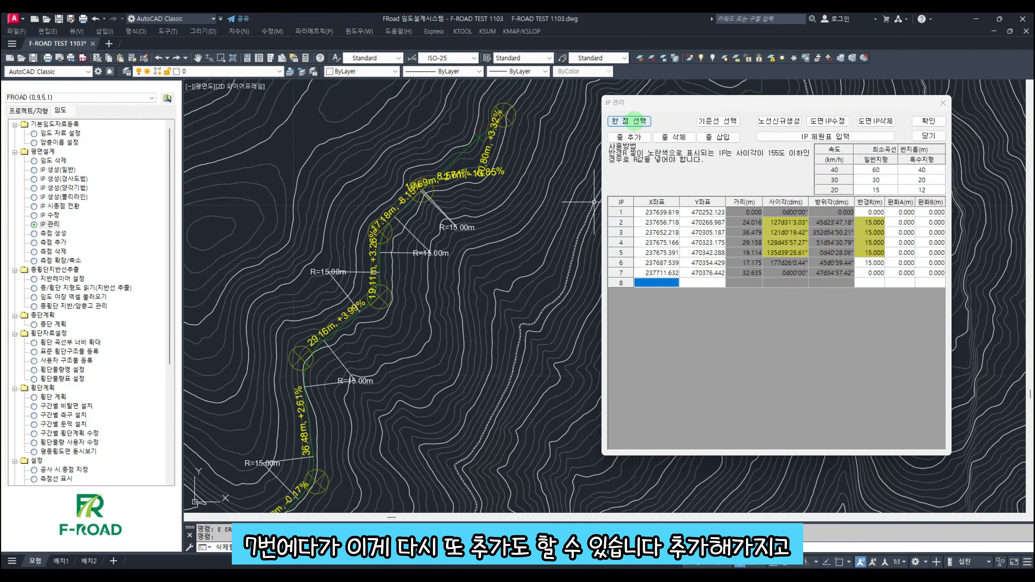
click(630, 121)
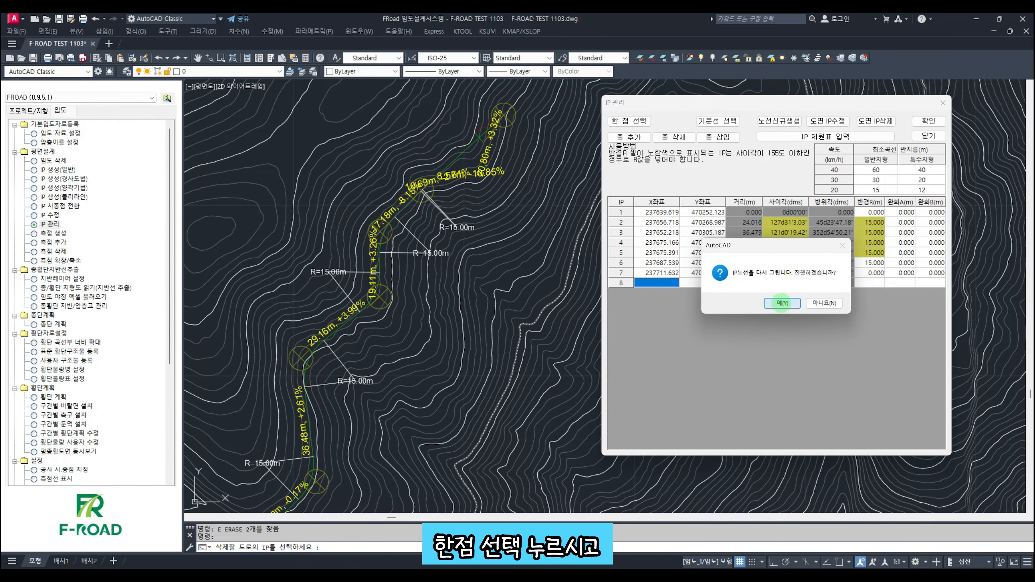
click(760, 303)
middle_drag(549, 223, 536, 287)
click(517, 145)
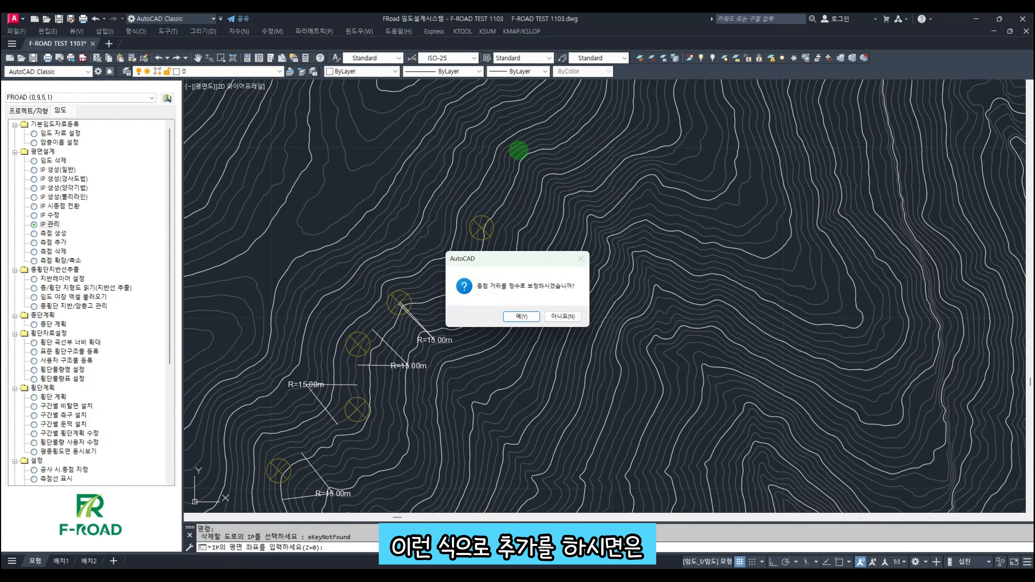
click(521, 316)
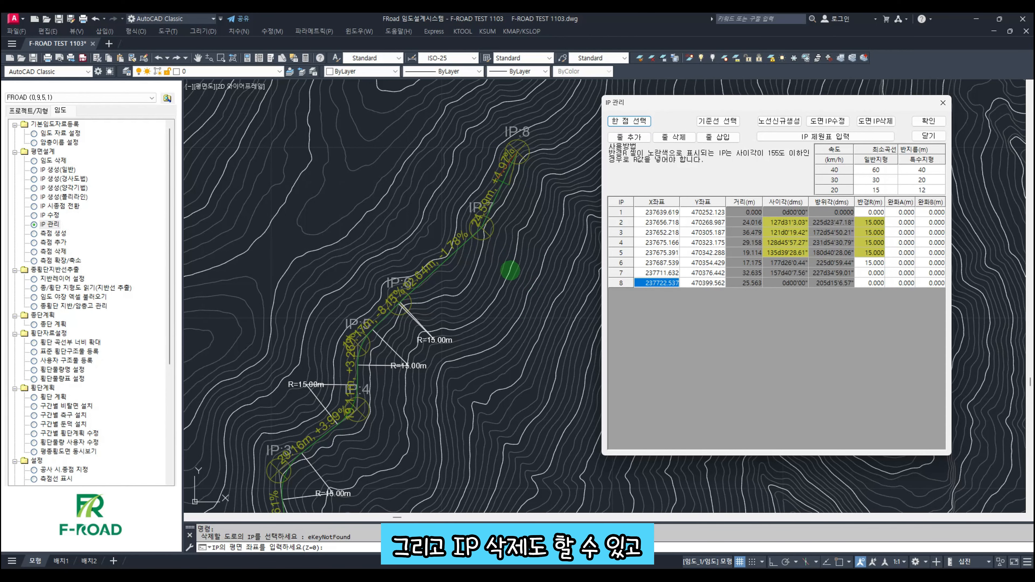
Generate survey stations along the road alignment and save them.
scroll(510, 270, down, 2)
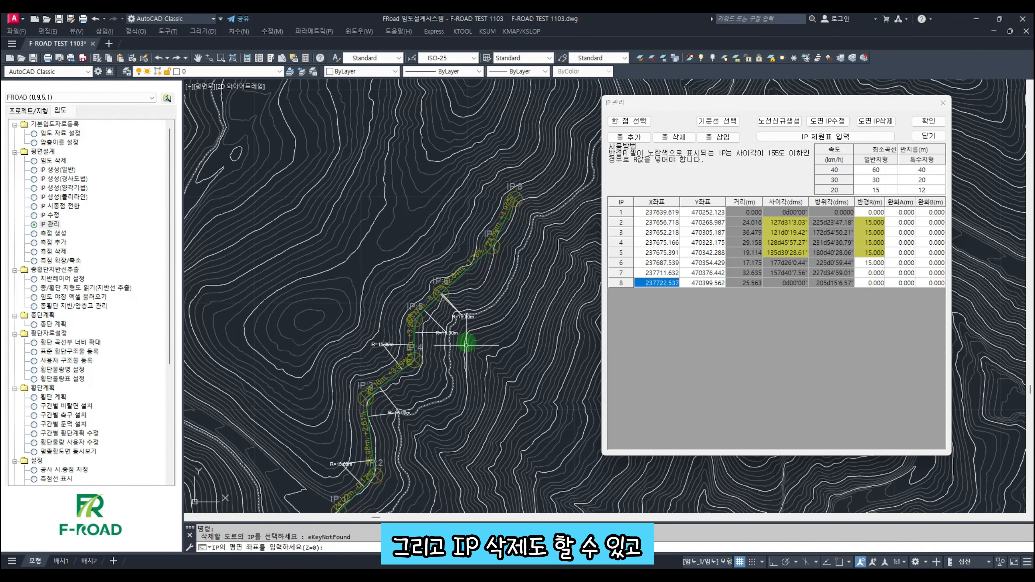
mouse_move(466, 345)
middle_down()
mouse_move(490, 294)
mouse_move(470, 317)
middle_up()
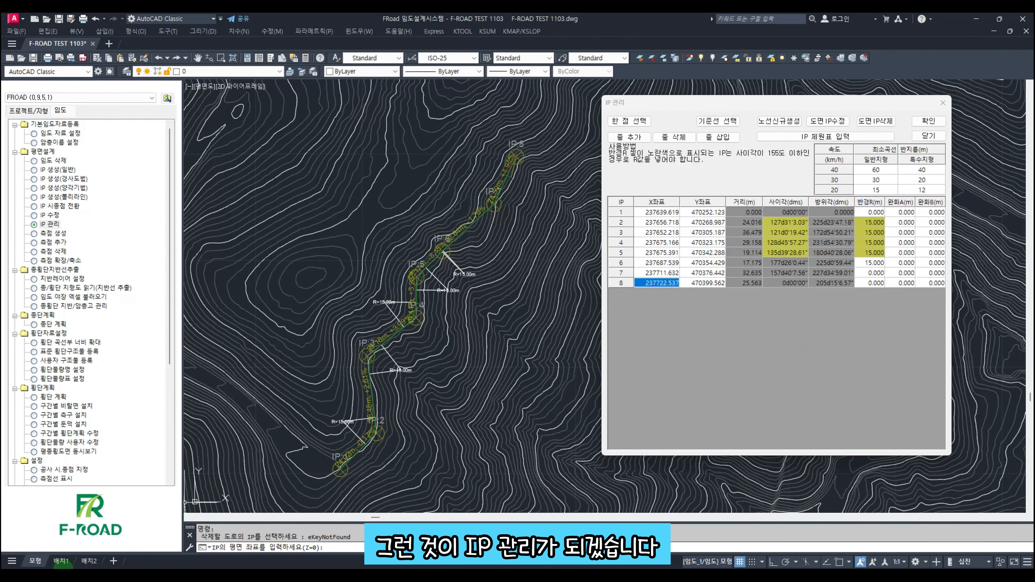
click(57, 233)
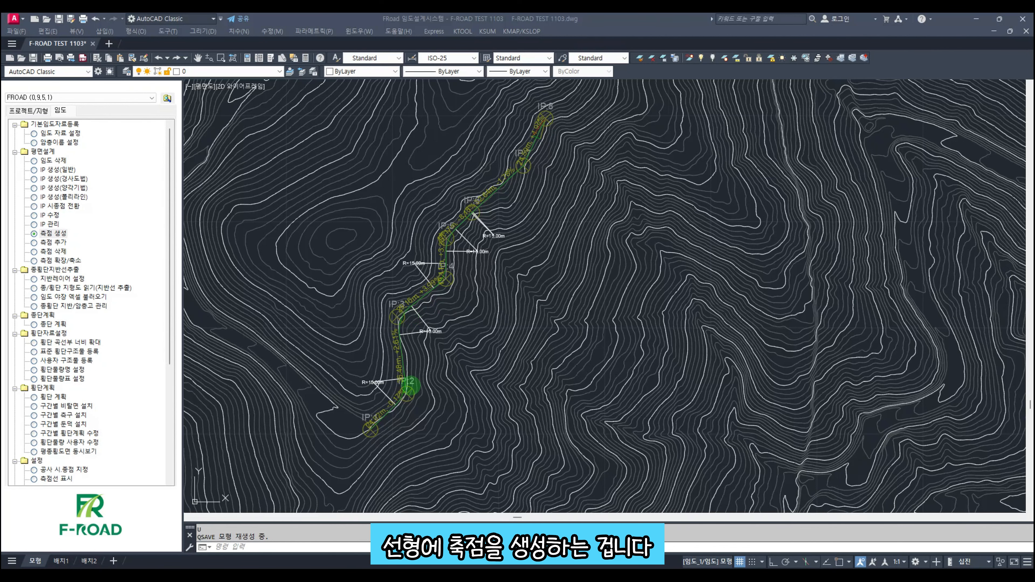
scroll(408, 391, up, 4)
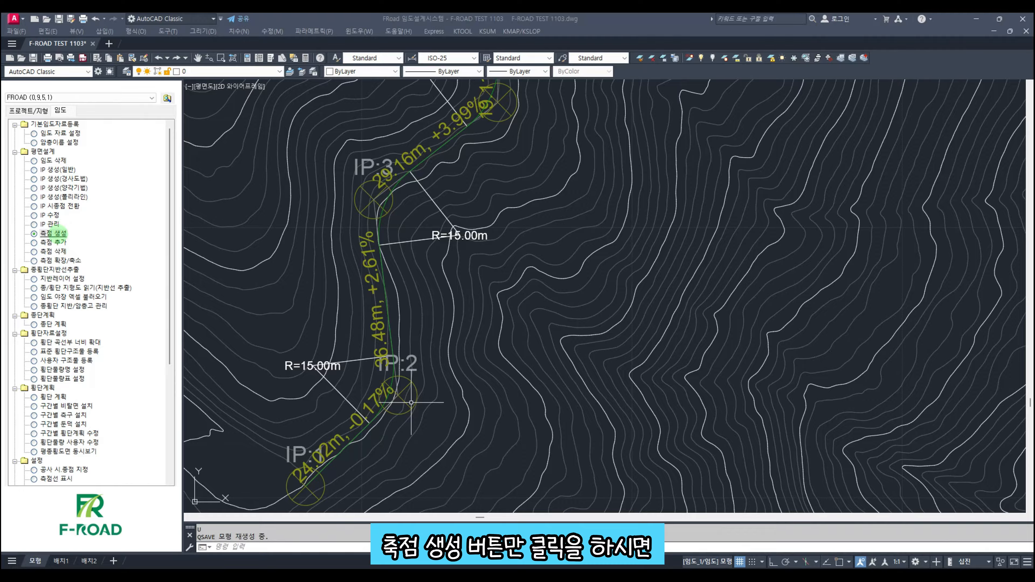
click(53, 233)
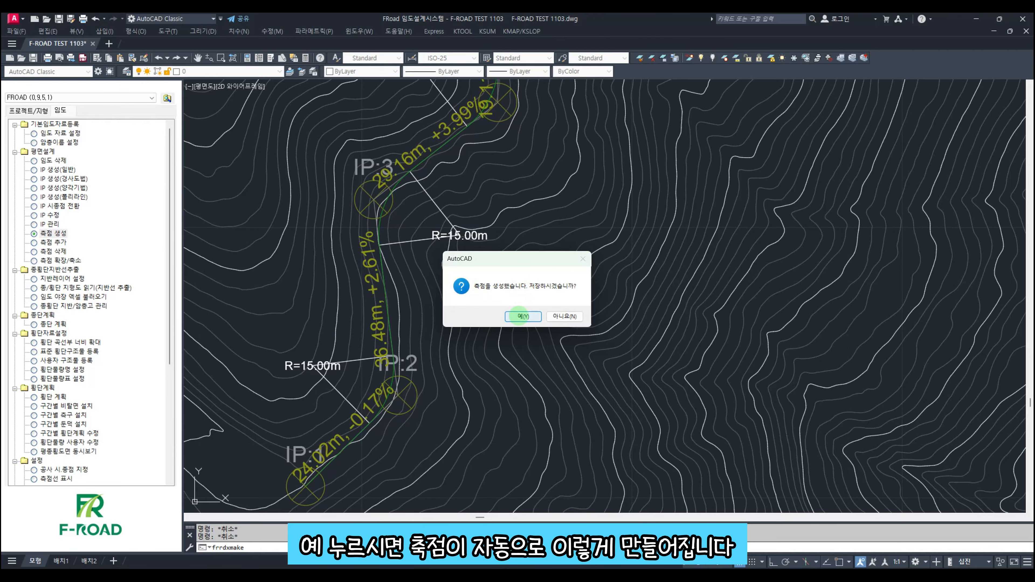
click(522, 316)
Examine the stations generated along the road between IP 1 and IP 8.
scroll(391, 304, down, 2)
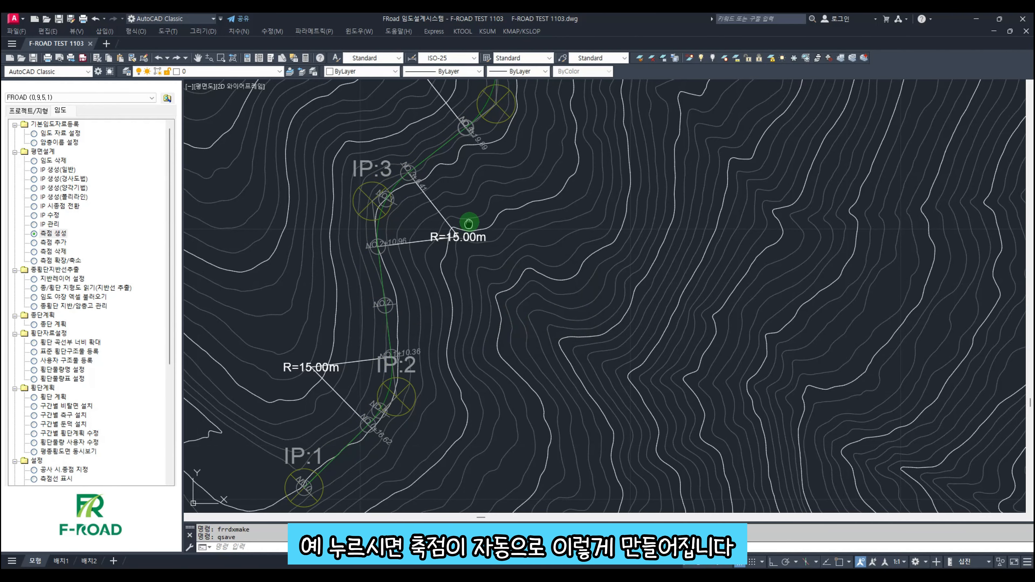
middle_drag(469, 224, 432, 316)
scroll(433, 316, down, 2)
scroll(576, 216, up, 2)
scroll(570, 217, down, 5)
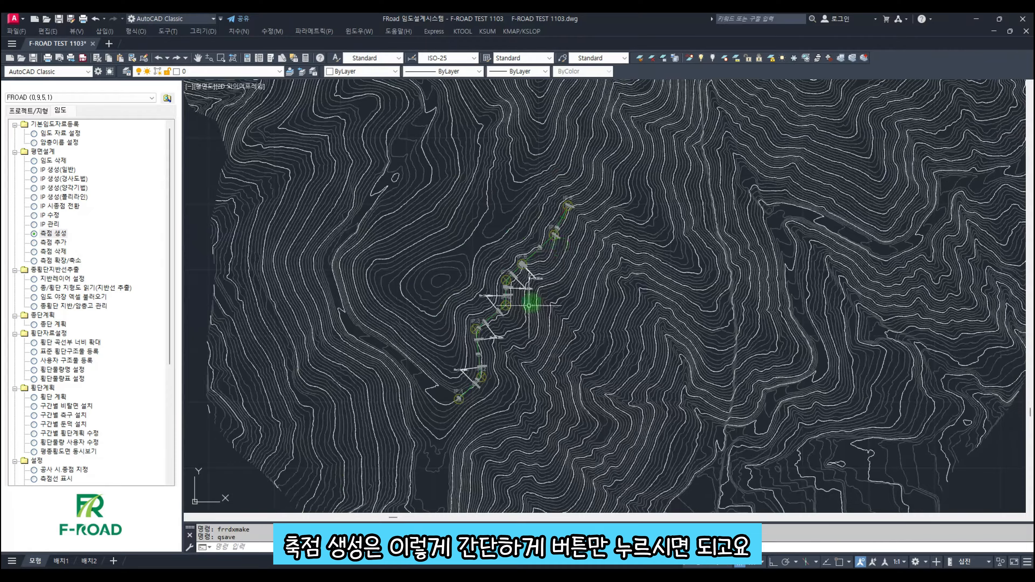
mouse_move(477, 347)
middle_down()
mouse_move(465, 303)
mouse_move(430, 334)
middle_up()
scroll(475, 271, up, 5)
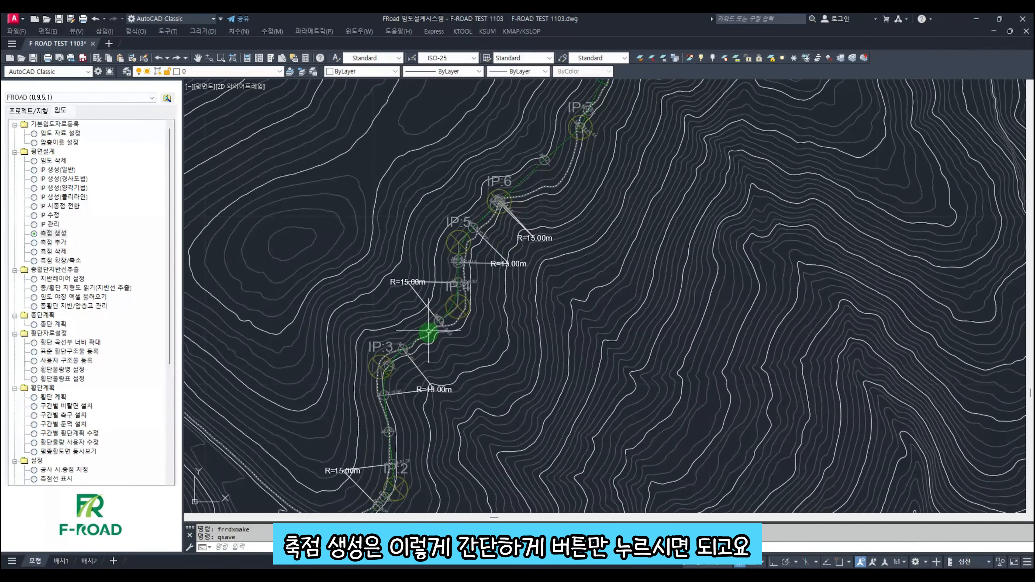
scroll(426, 323, down, 2)
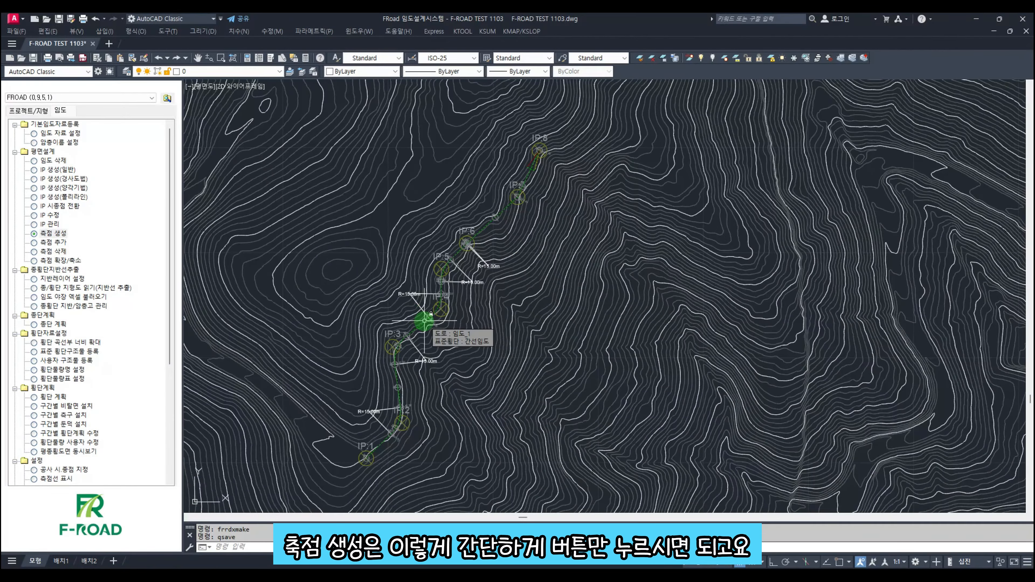
scroll(430, 316, up, 2)
middle_drag(420, 355, 407, 378)
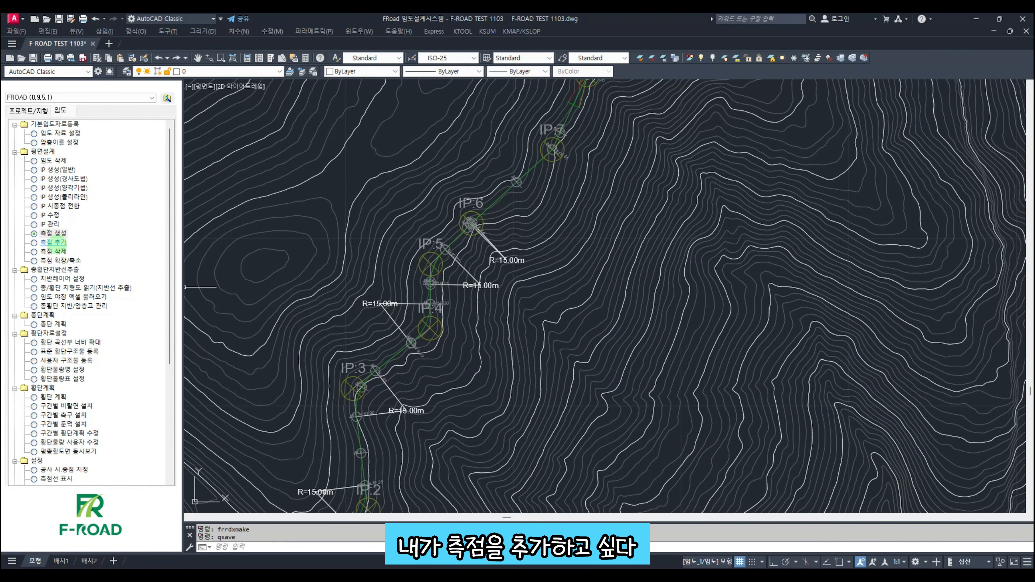
Add a survey station on the road between NO.7 and IP 7 at a distance of 145 m.
click(53, 242)
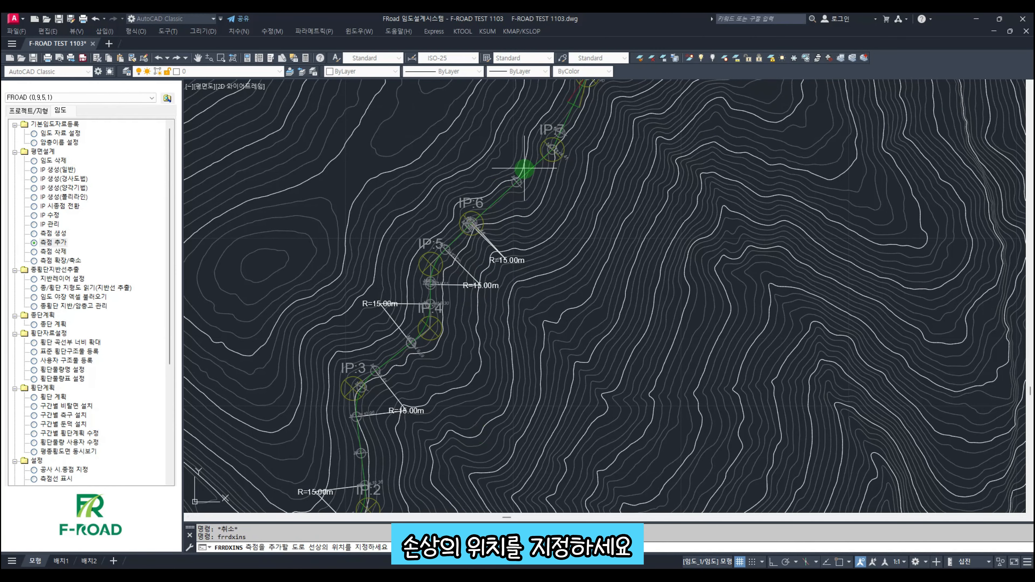
scroll(522, 187, up, 6)
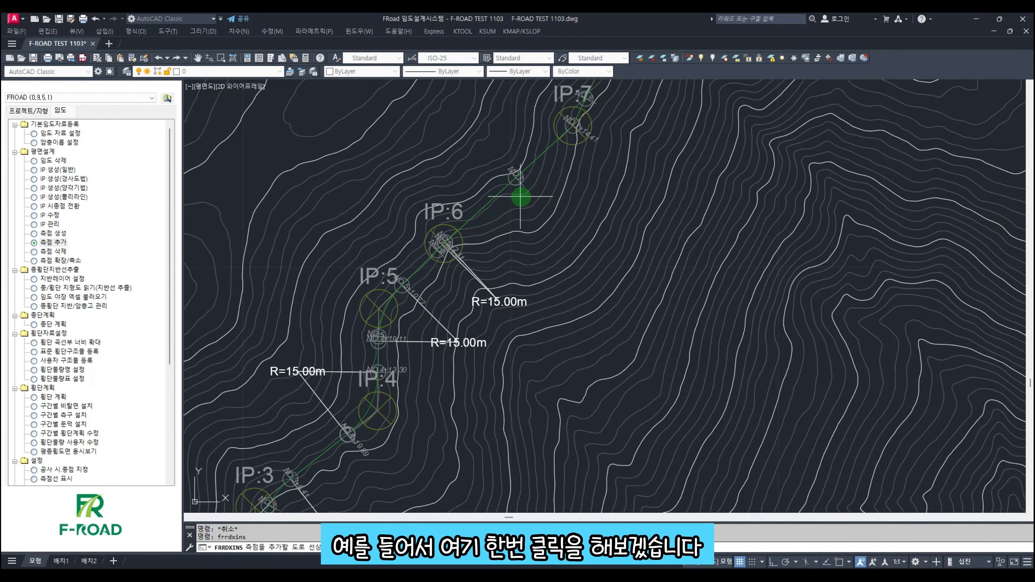
click(470, 252)
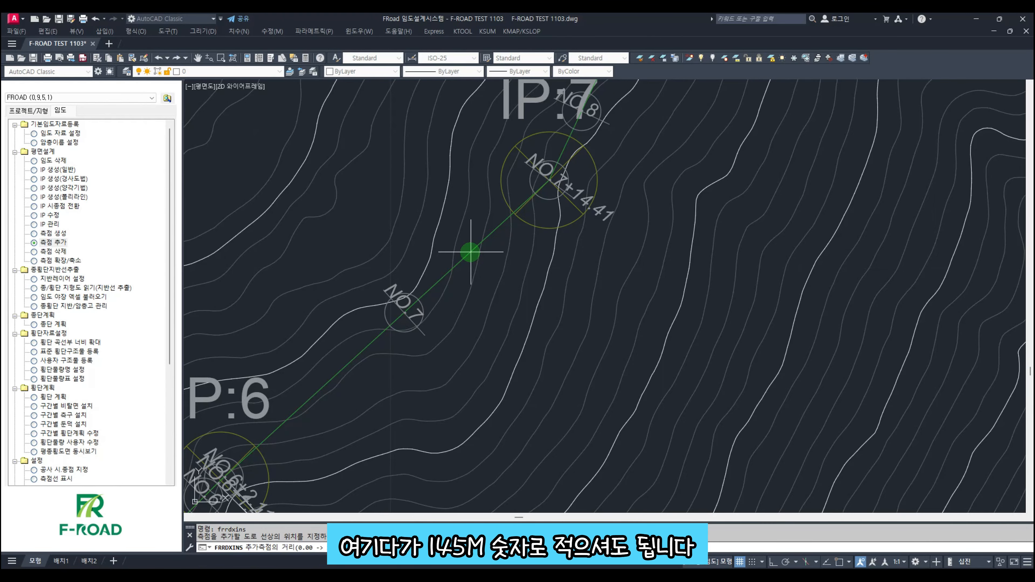
text(145)
key(Return)
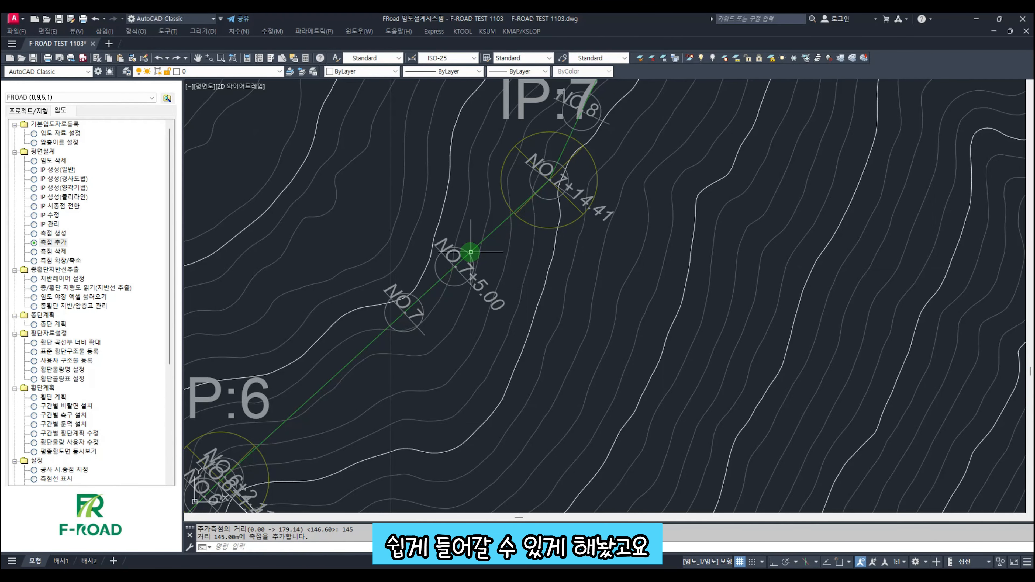
middle_drag(495, 280, 476, 310)
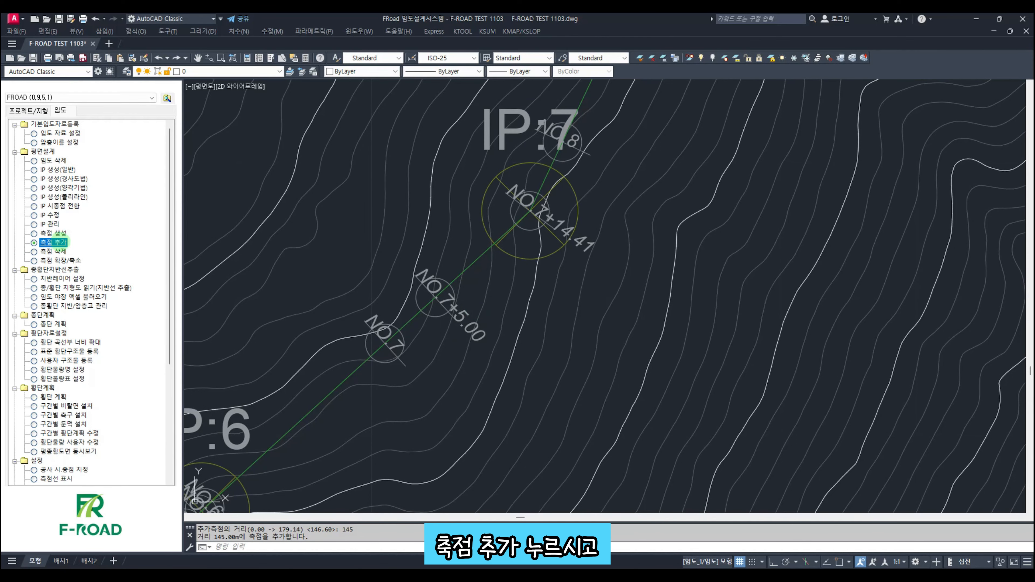
Add a survey station on the road between IP 2 and IP 3 at a distance of 42 m.
mouse_move(399, 329)
middle_down()
mouse_move(444, 356)
mouse_move(542, 312)
middle_up()
middle_drag(448, 434, 543, 305)
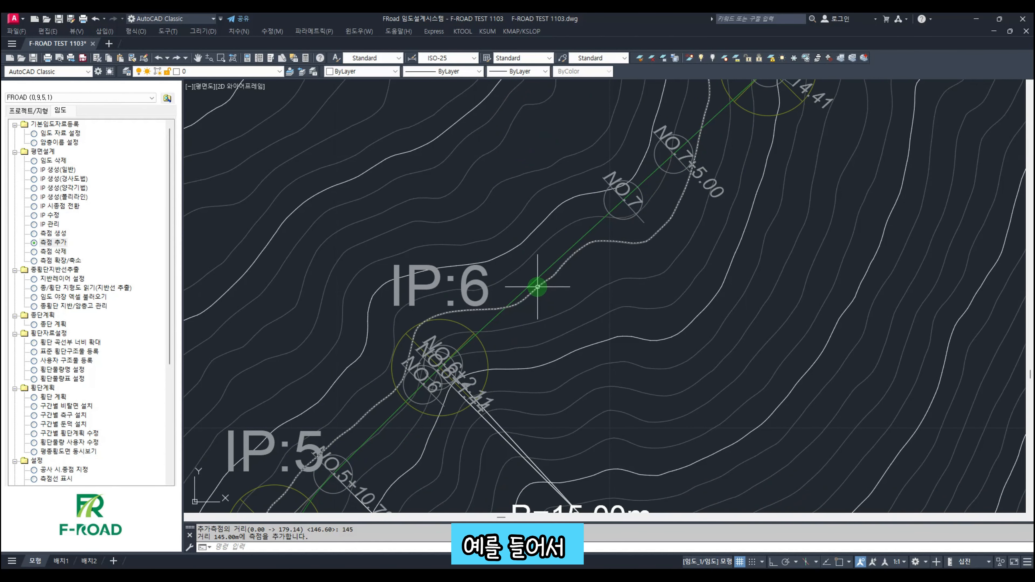
key(Return)
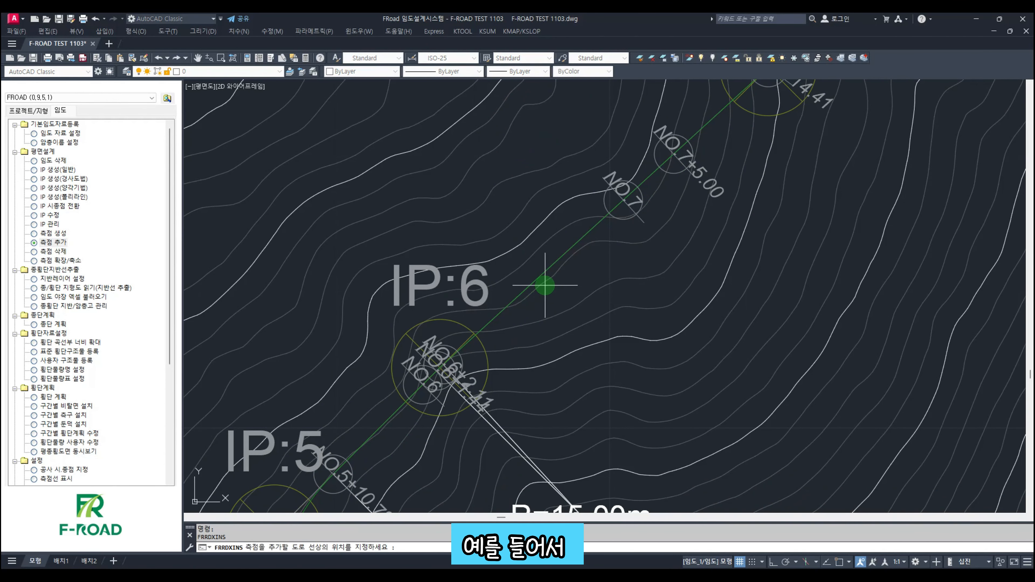
scroll(545, 285, down, 8)
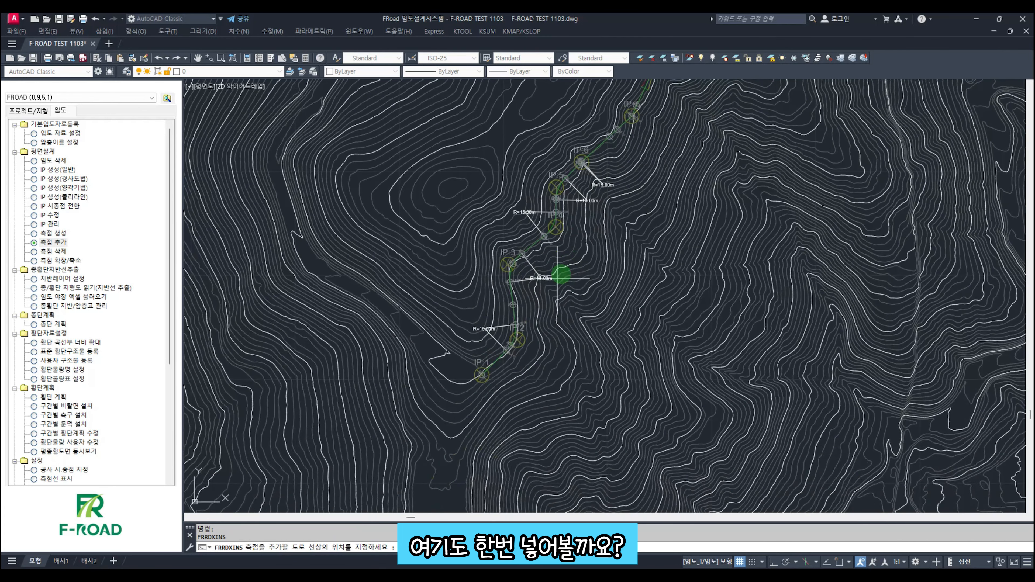
scroll(557, 279, up, 7)
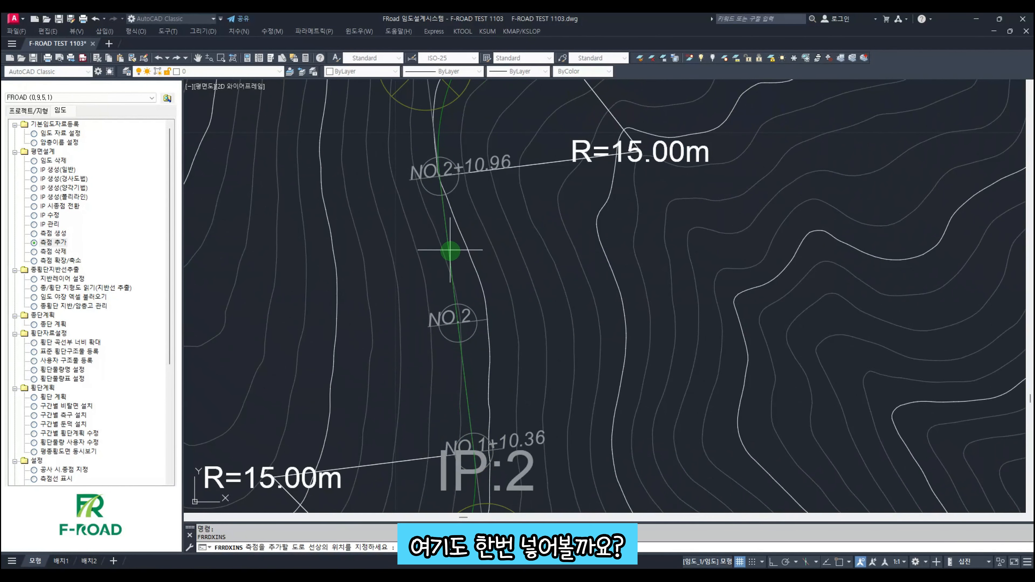
click(450, 249)
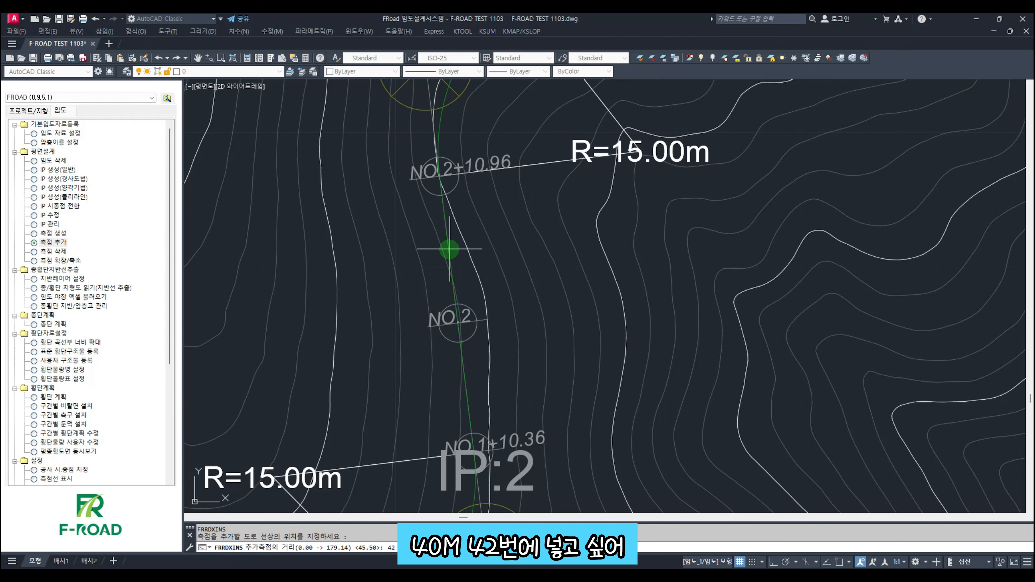
text(42)
key(Return)
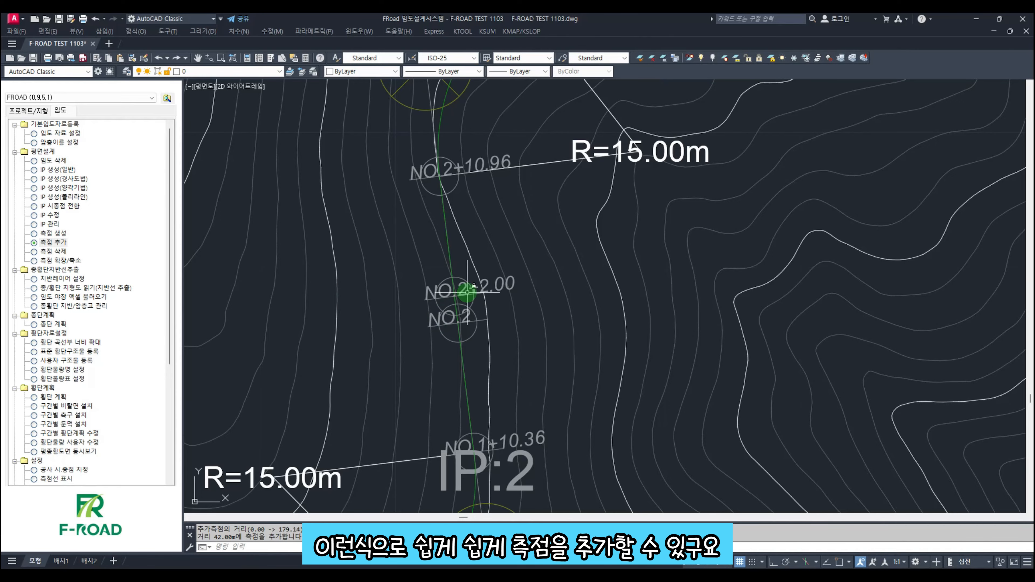
mouse_move(492, 330)
middle_down()
mouse_move(463, 308)
mouse_move(475, 307)
middle_up()
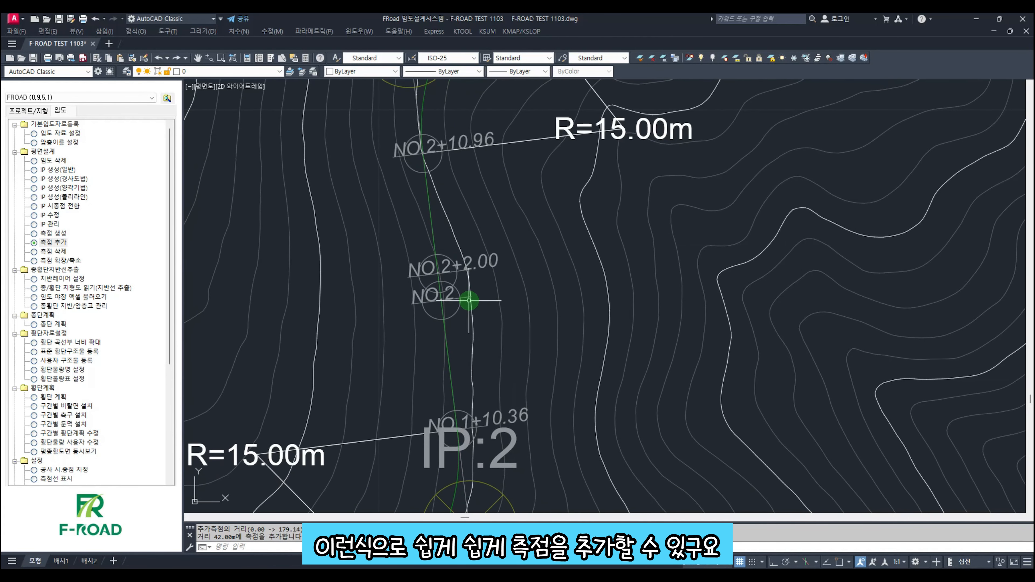
Delete survey station NO.2+2.00 between IP 2 and IP 3, accepting the dialog that follows.
click(53, 251)
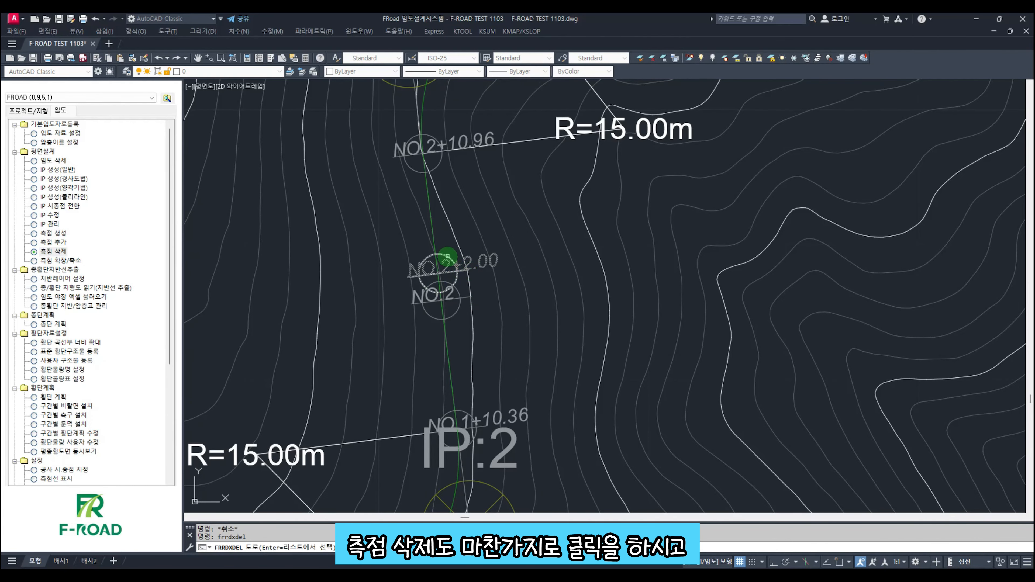
click(447, 256)
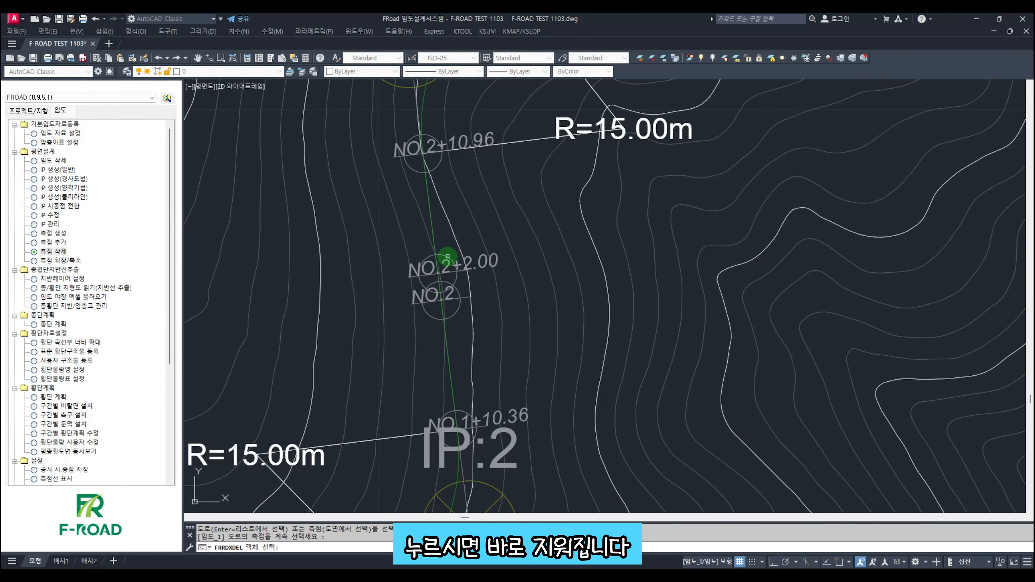
right_click(448, 256)
click(546, 323)
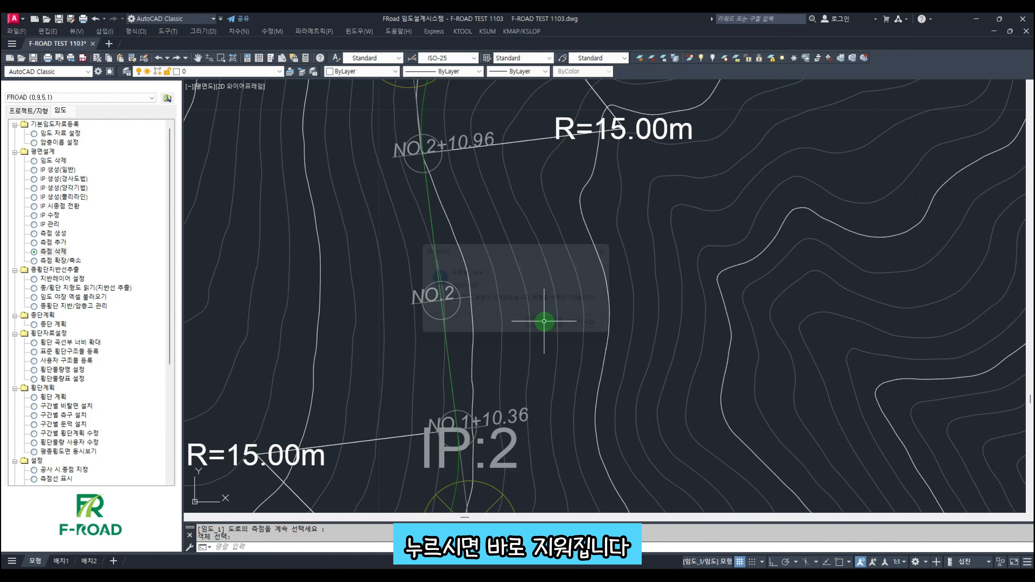
scroll(464, 289, down, 5)
mouse_move(464, 288)
middle_down()
mouse_move(458, 319)
mouse_move(487, 272)
middle_up()
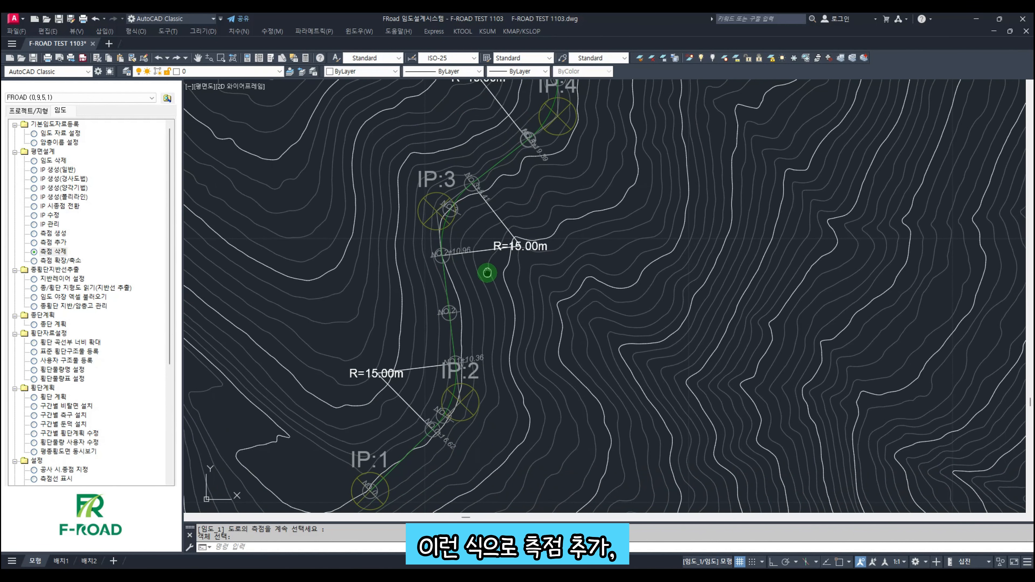